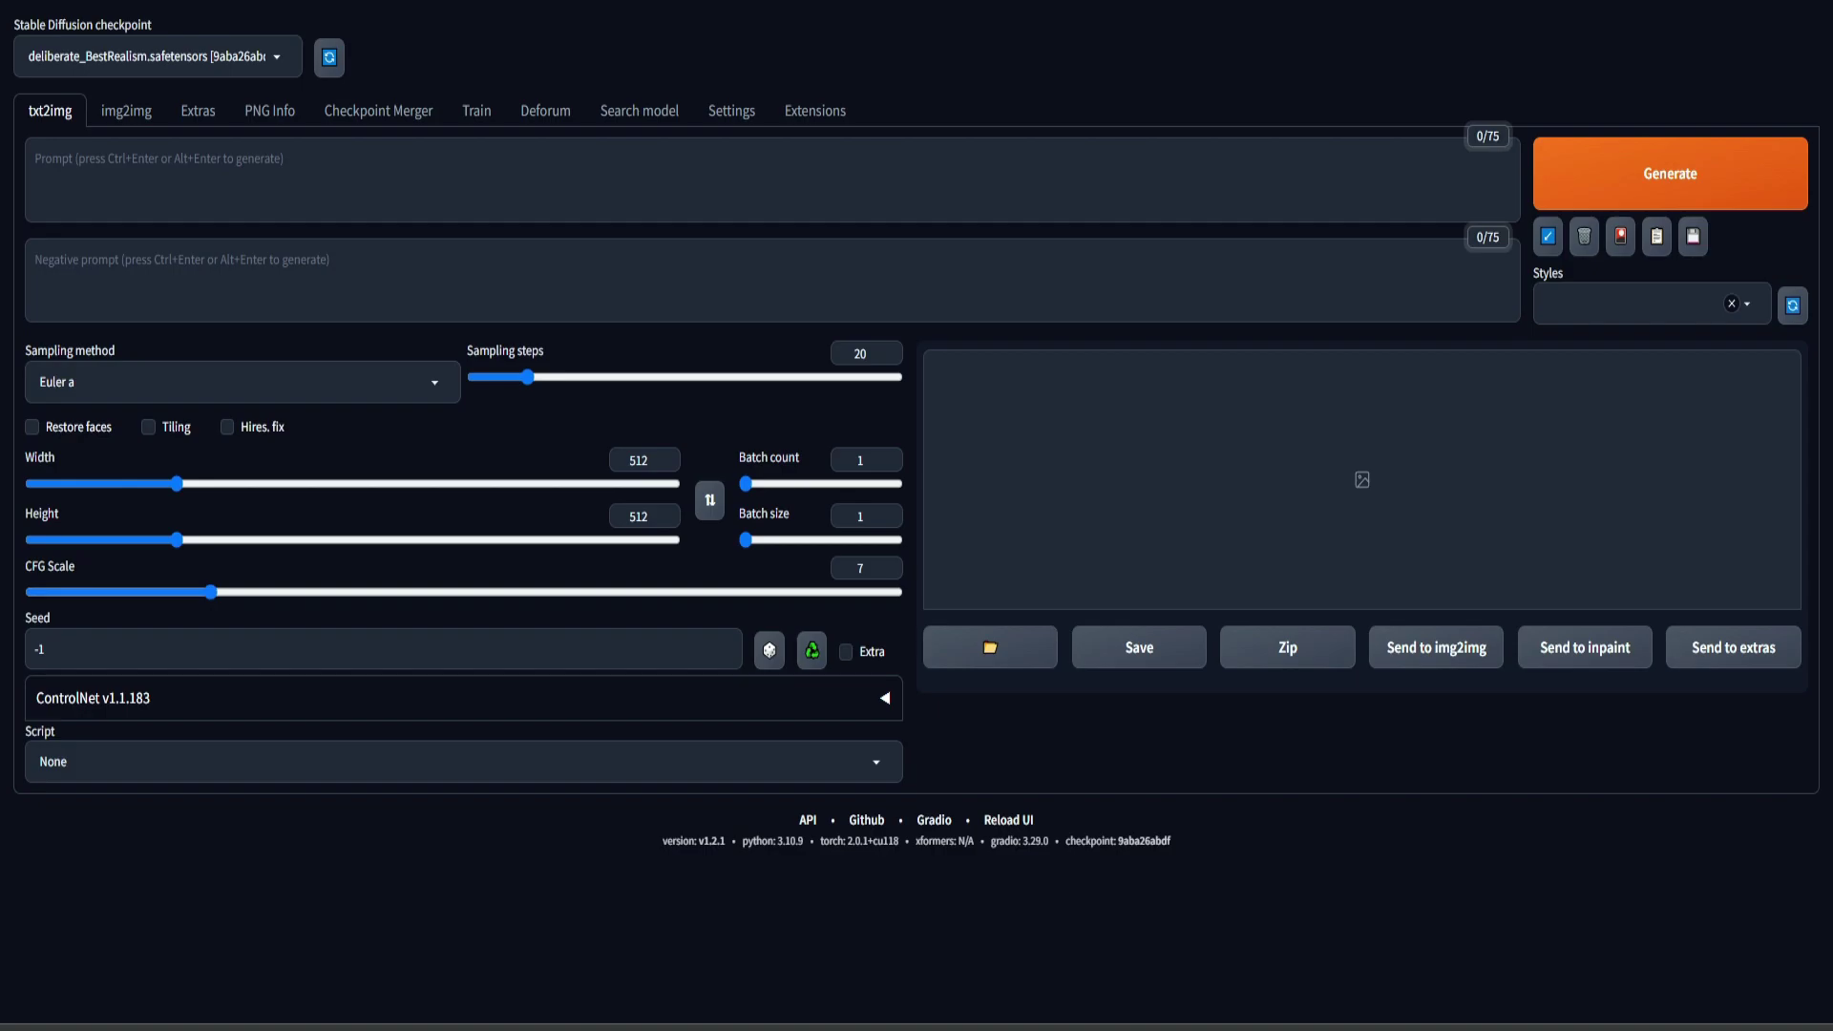
Step: Load the list of extensions available to install on the Extensions page
left_click(802, 117)
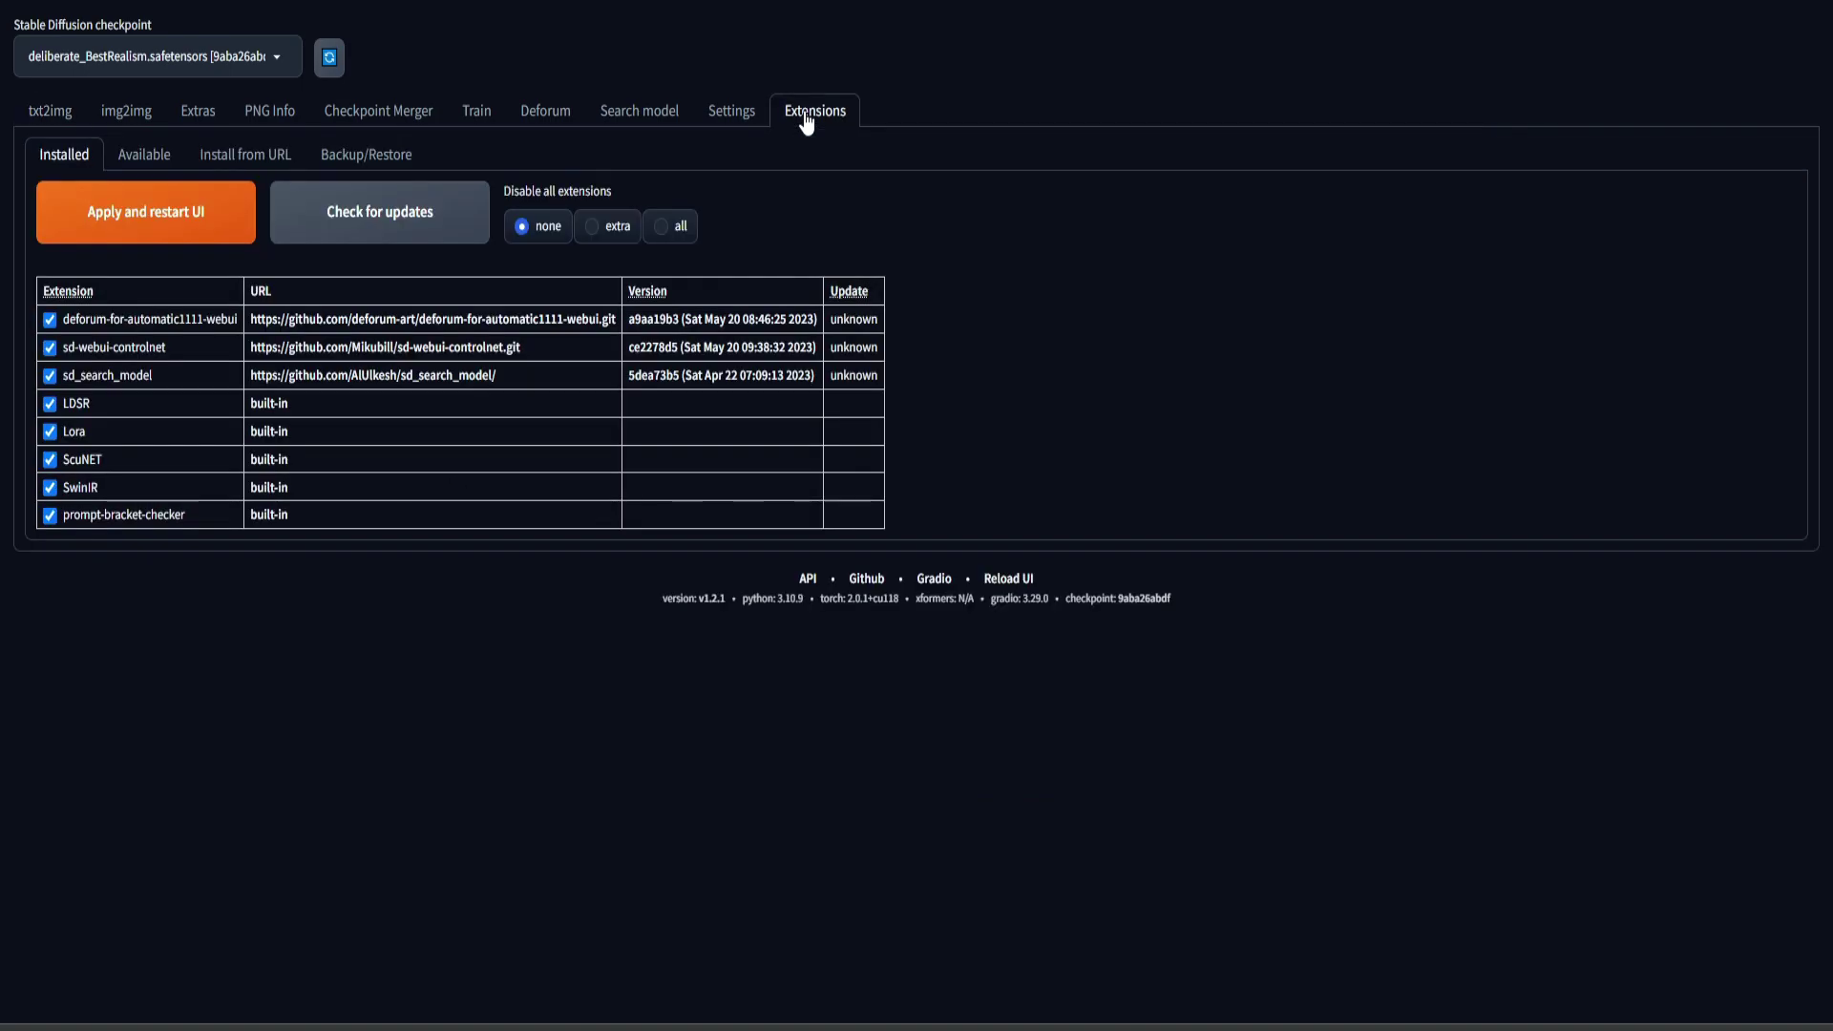
left_click(135, 160)
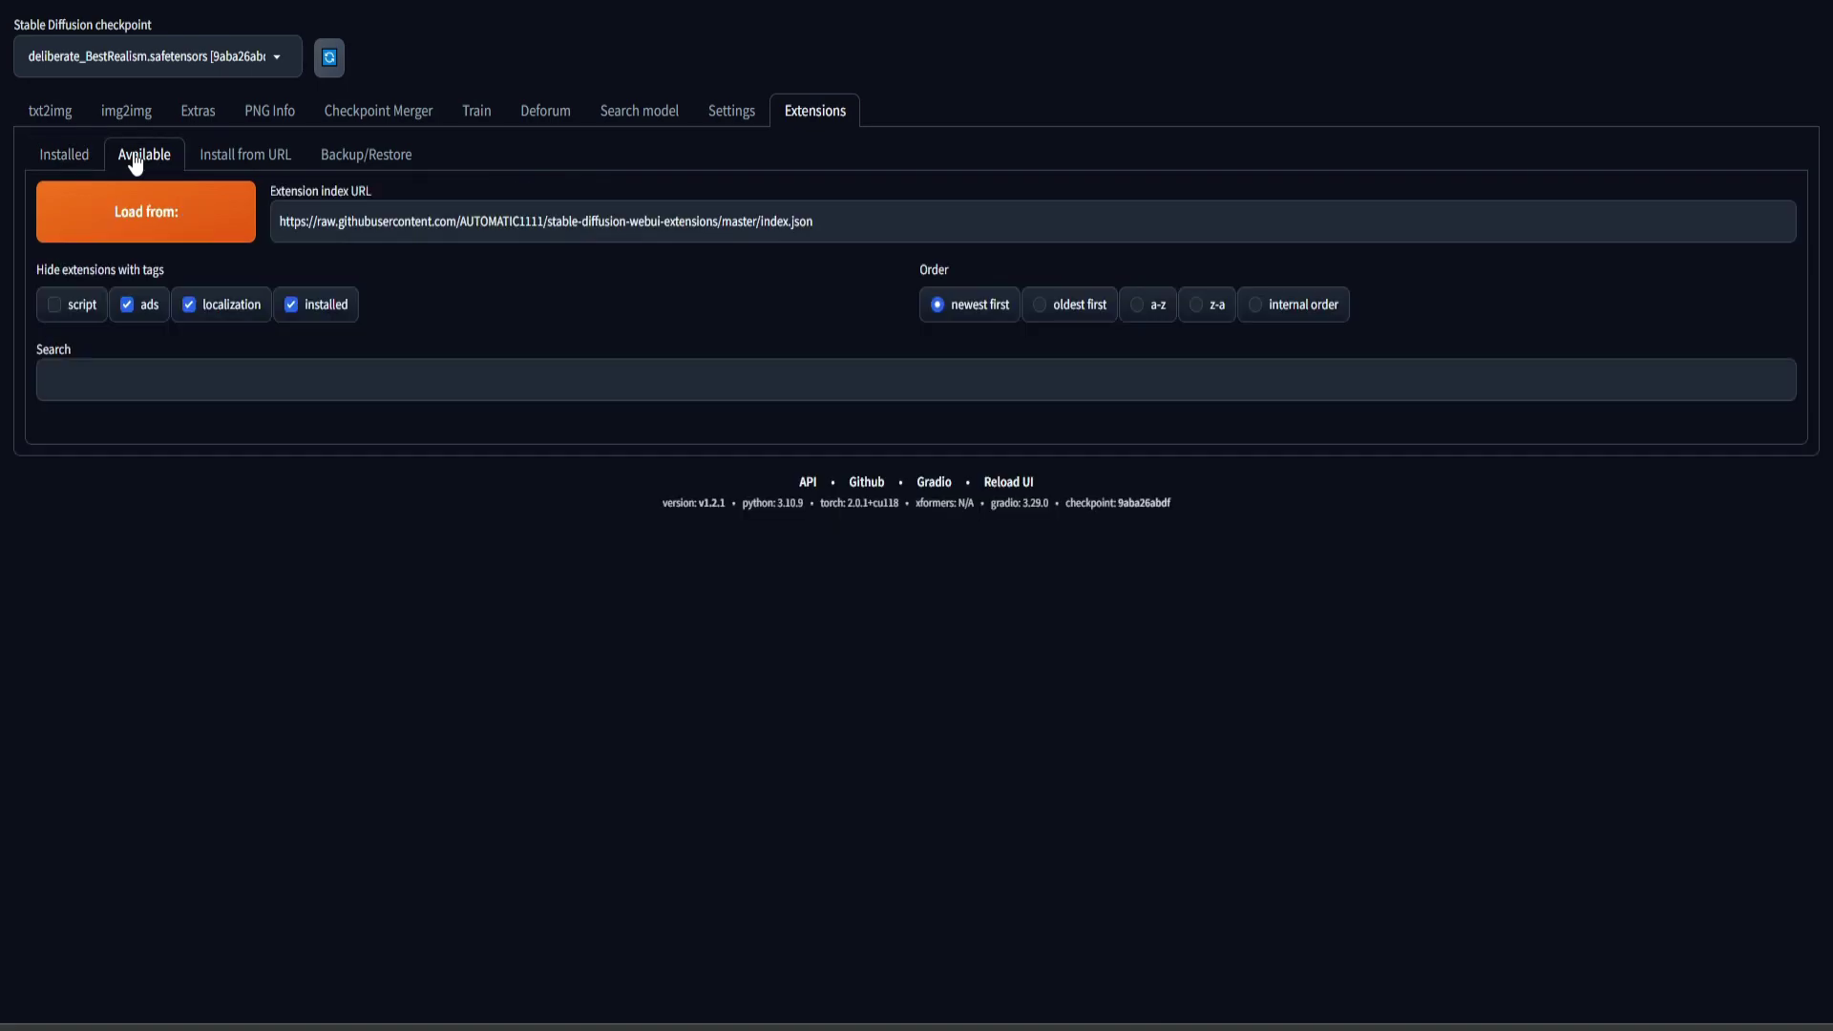
left_click(147, 224)
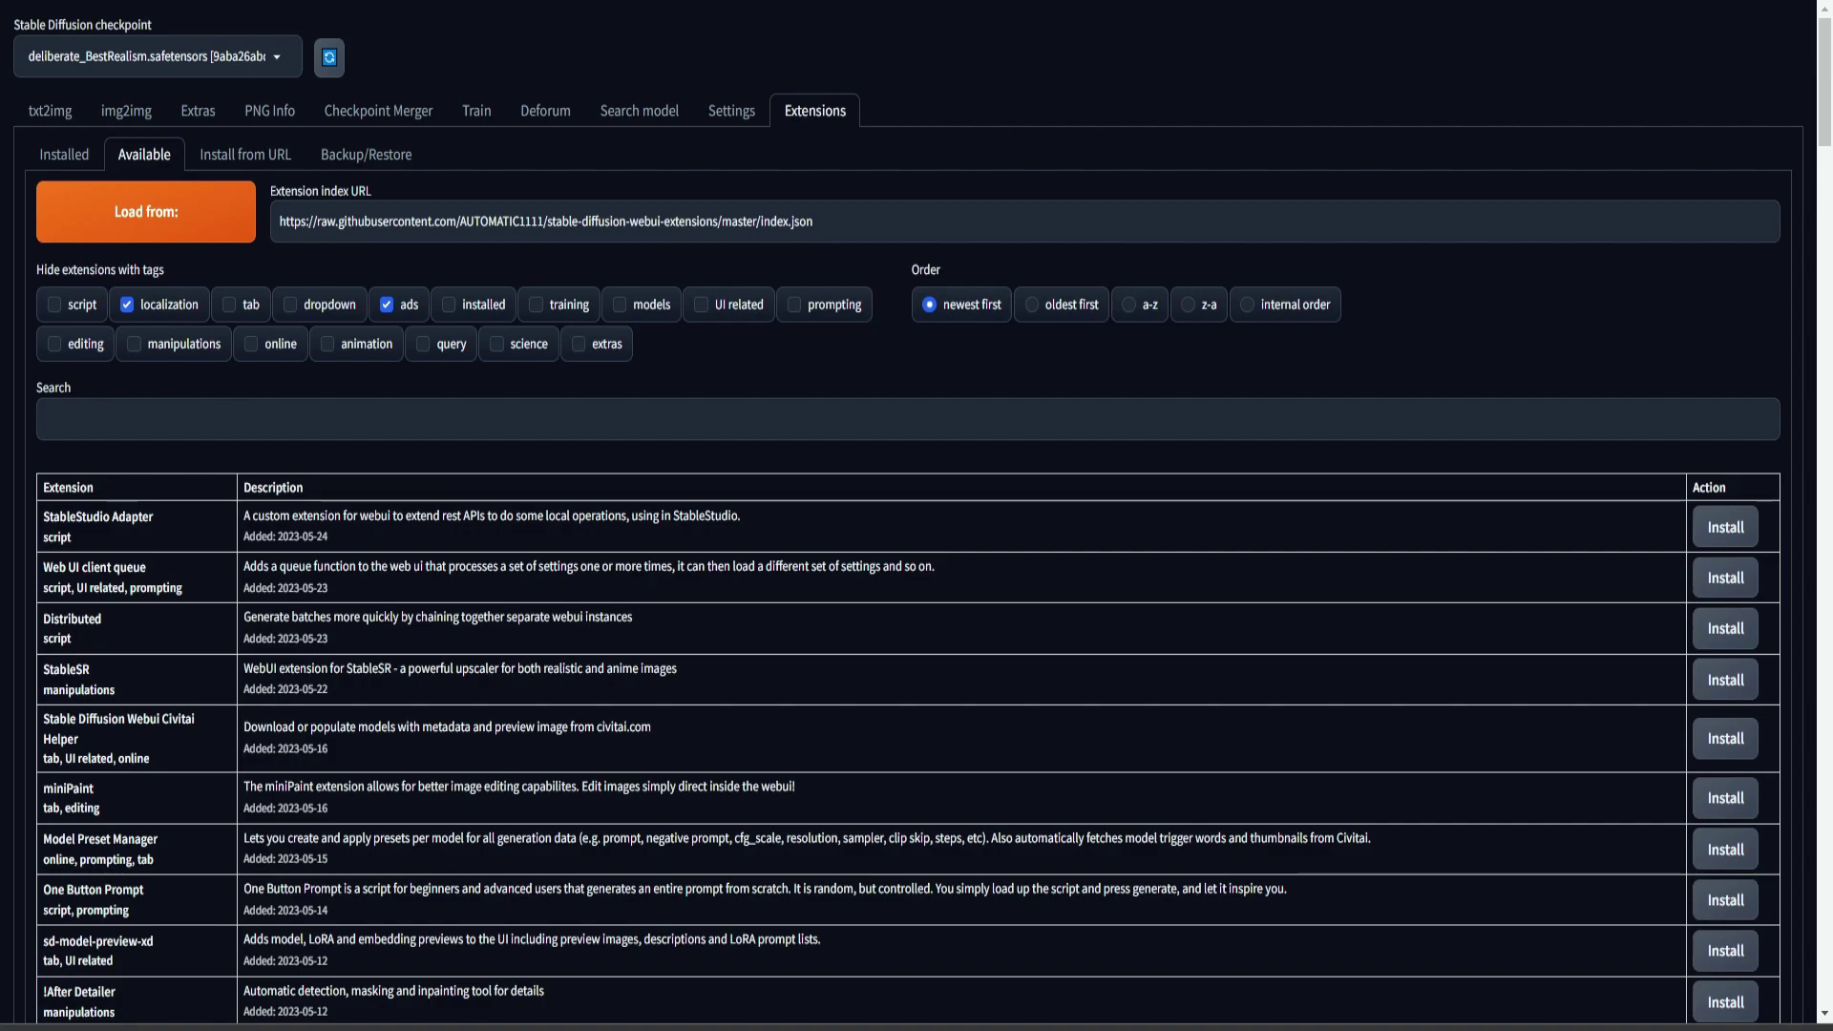
scroll(399, 818, "down", 5)
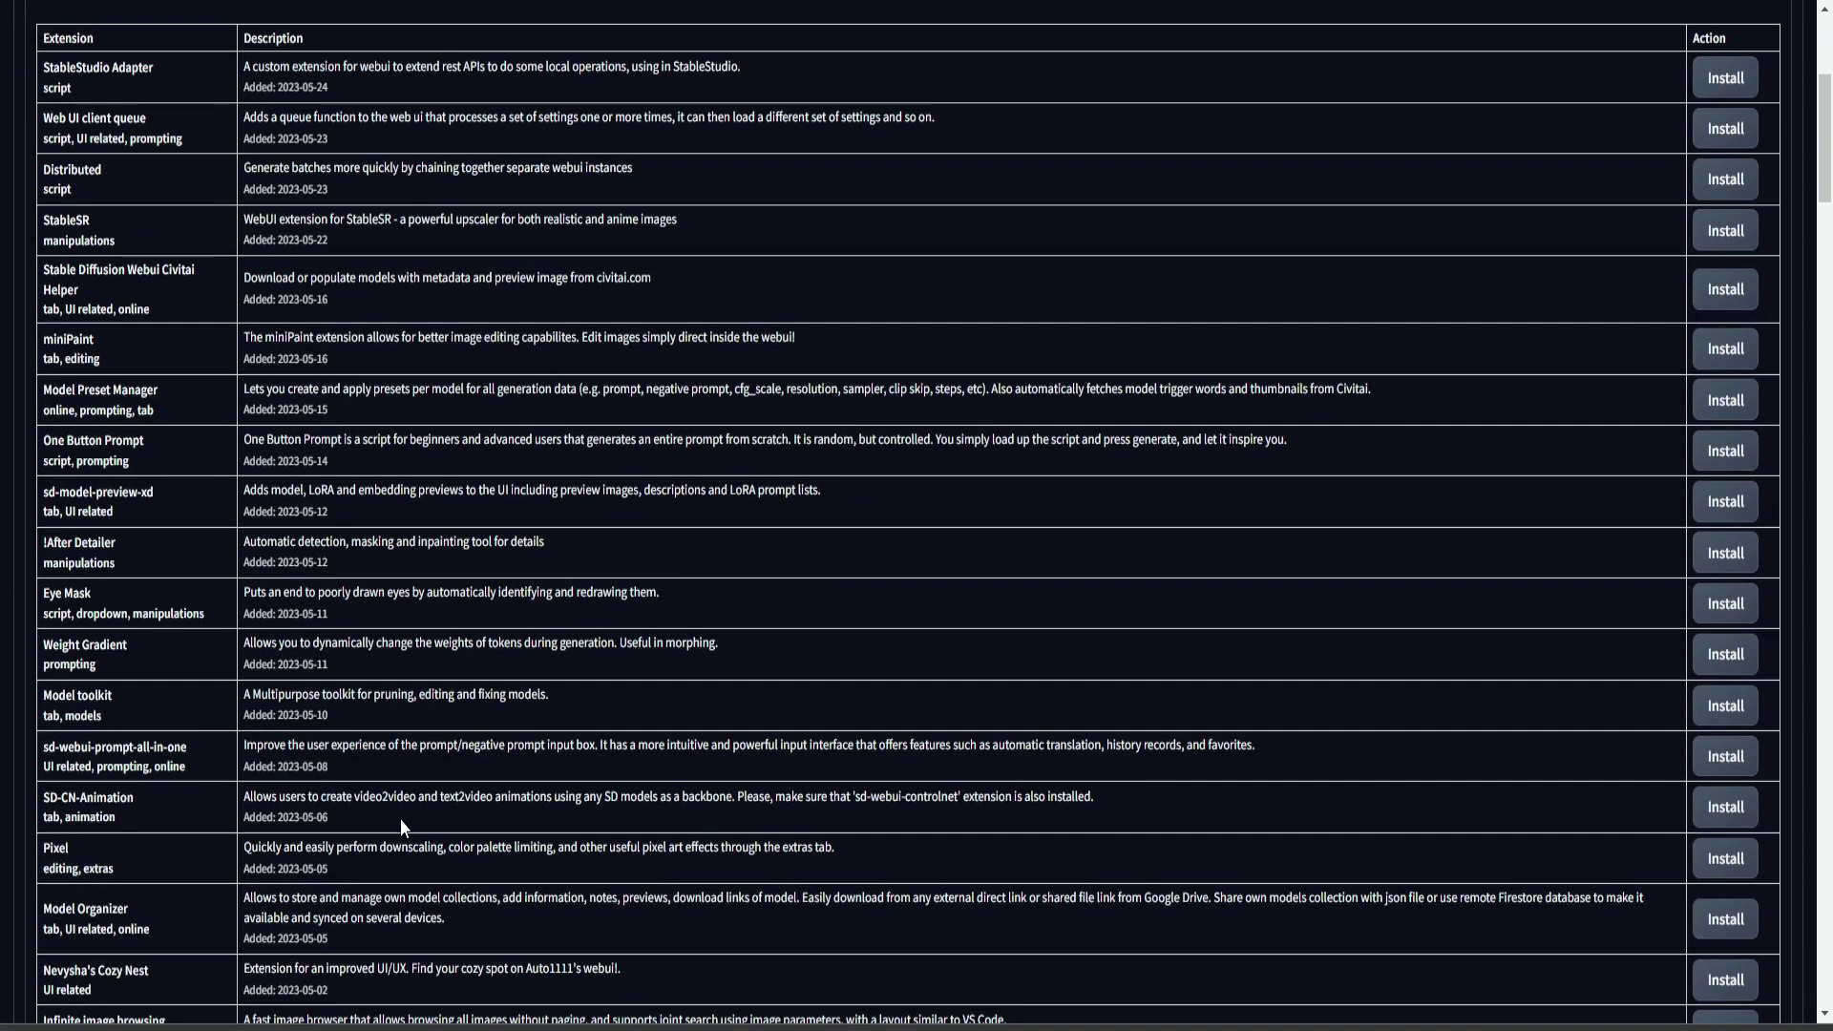
Step: Search for 'controlnet', locate sd-webui-controlnet, then view the Installed extensions list
key("ctrl+f")
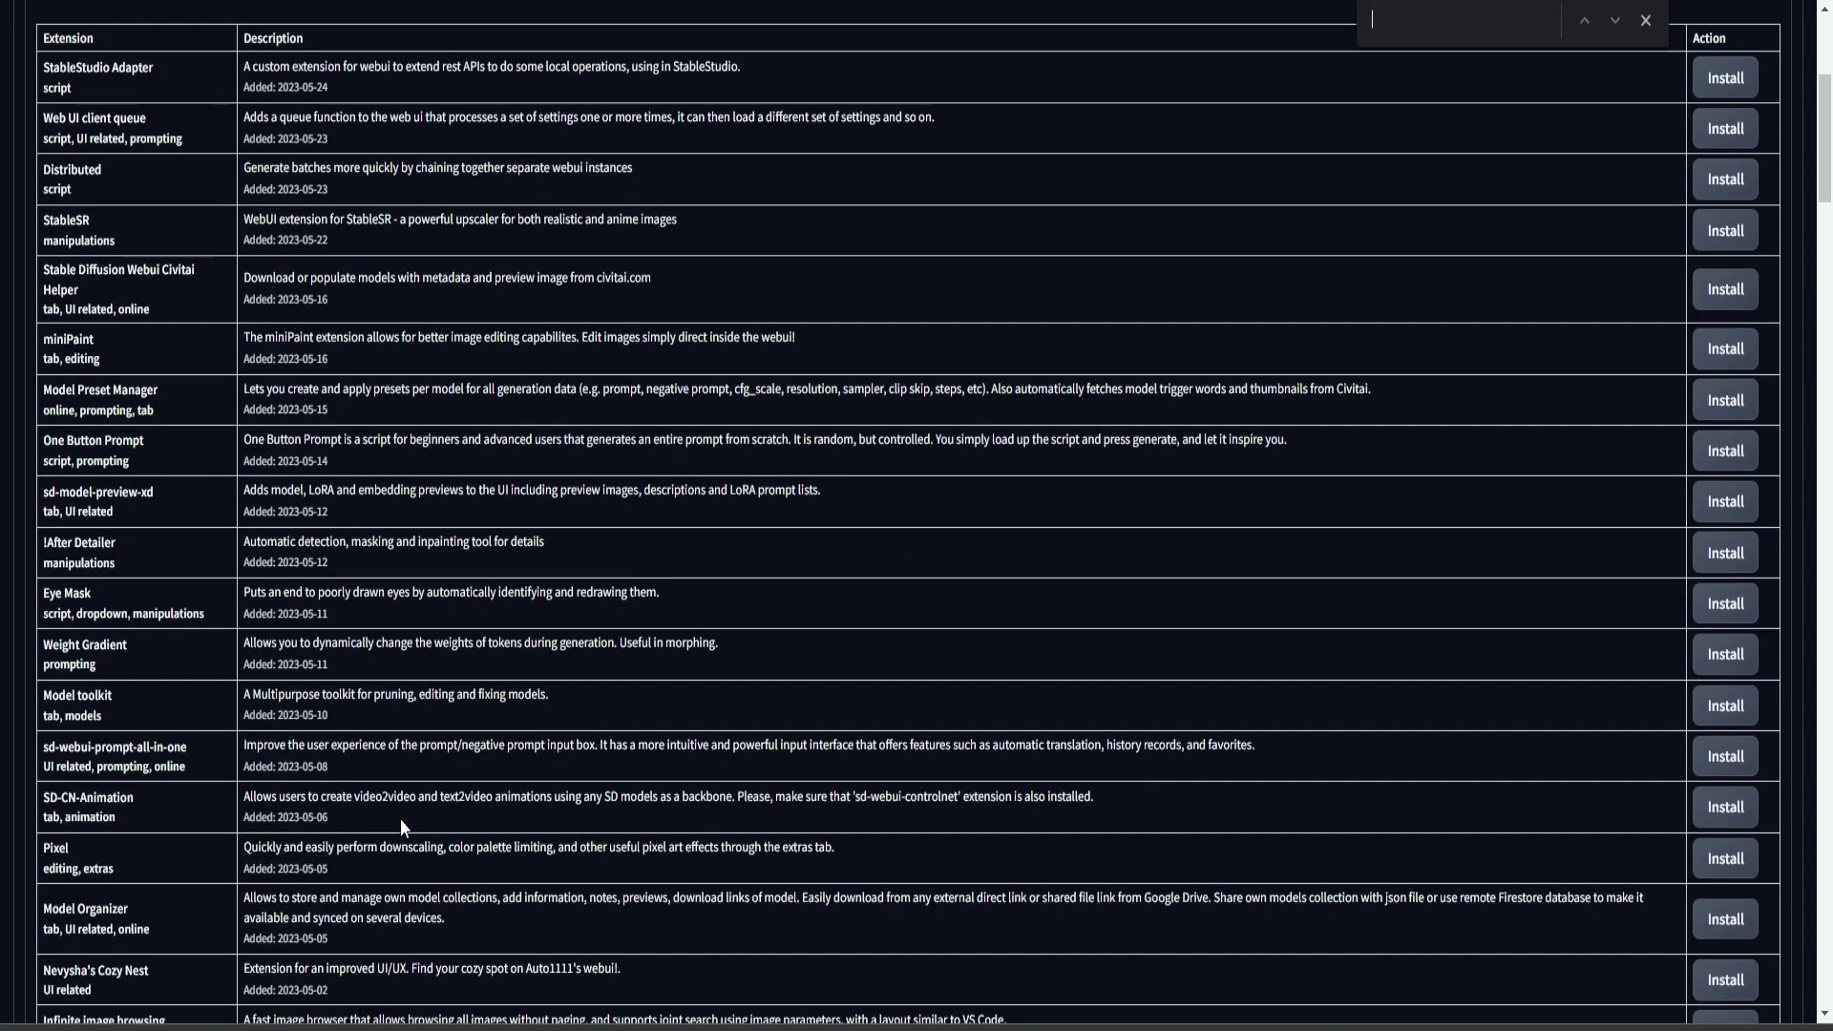
type("controlnet")
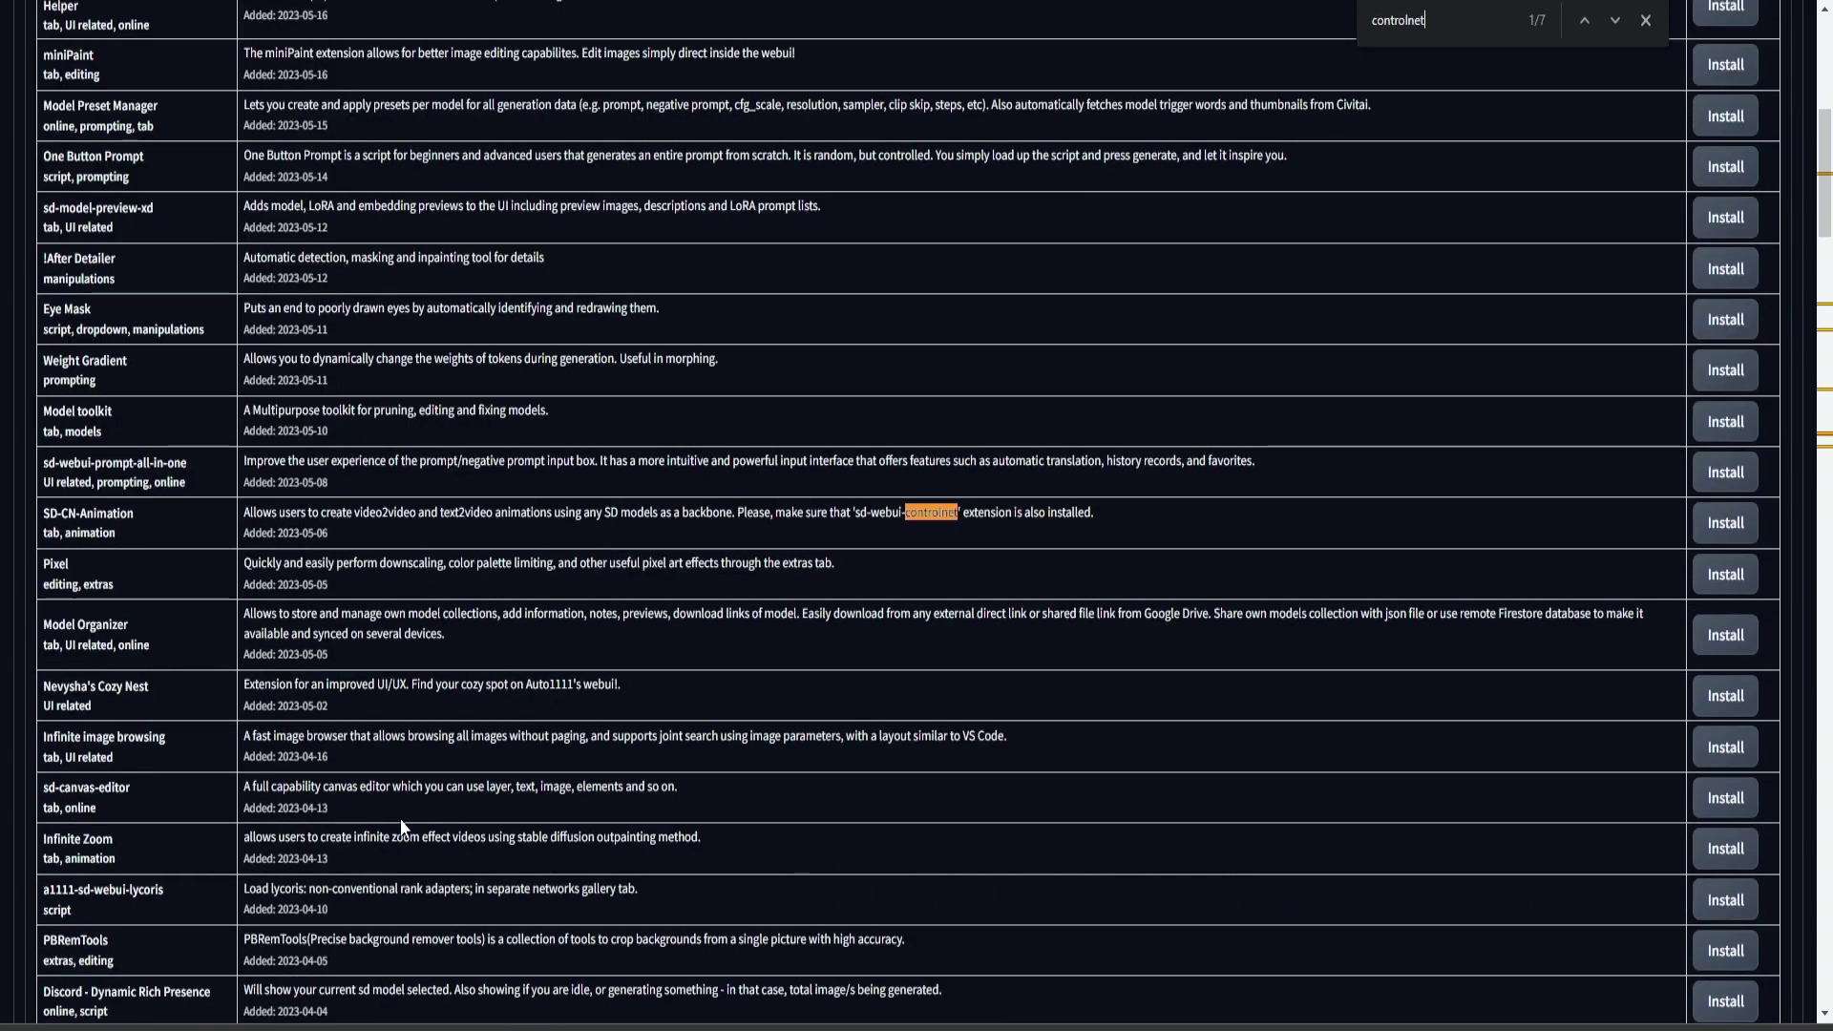
left_click(1616, 21)
left_click(1615, 21)
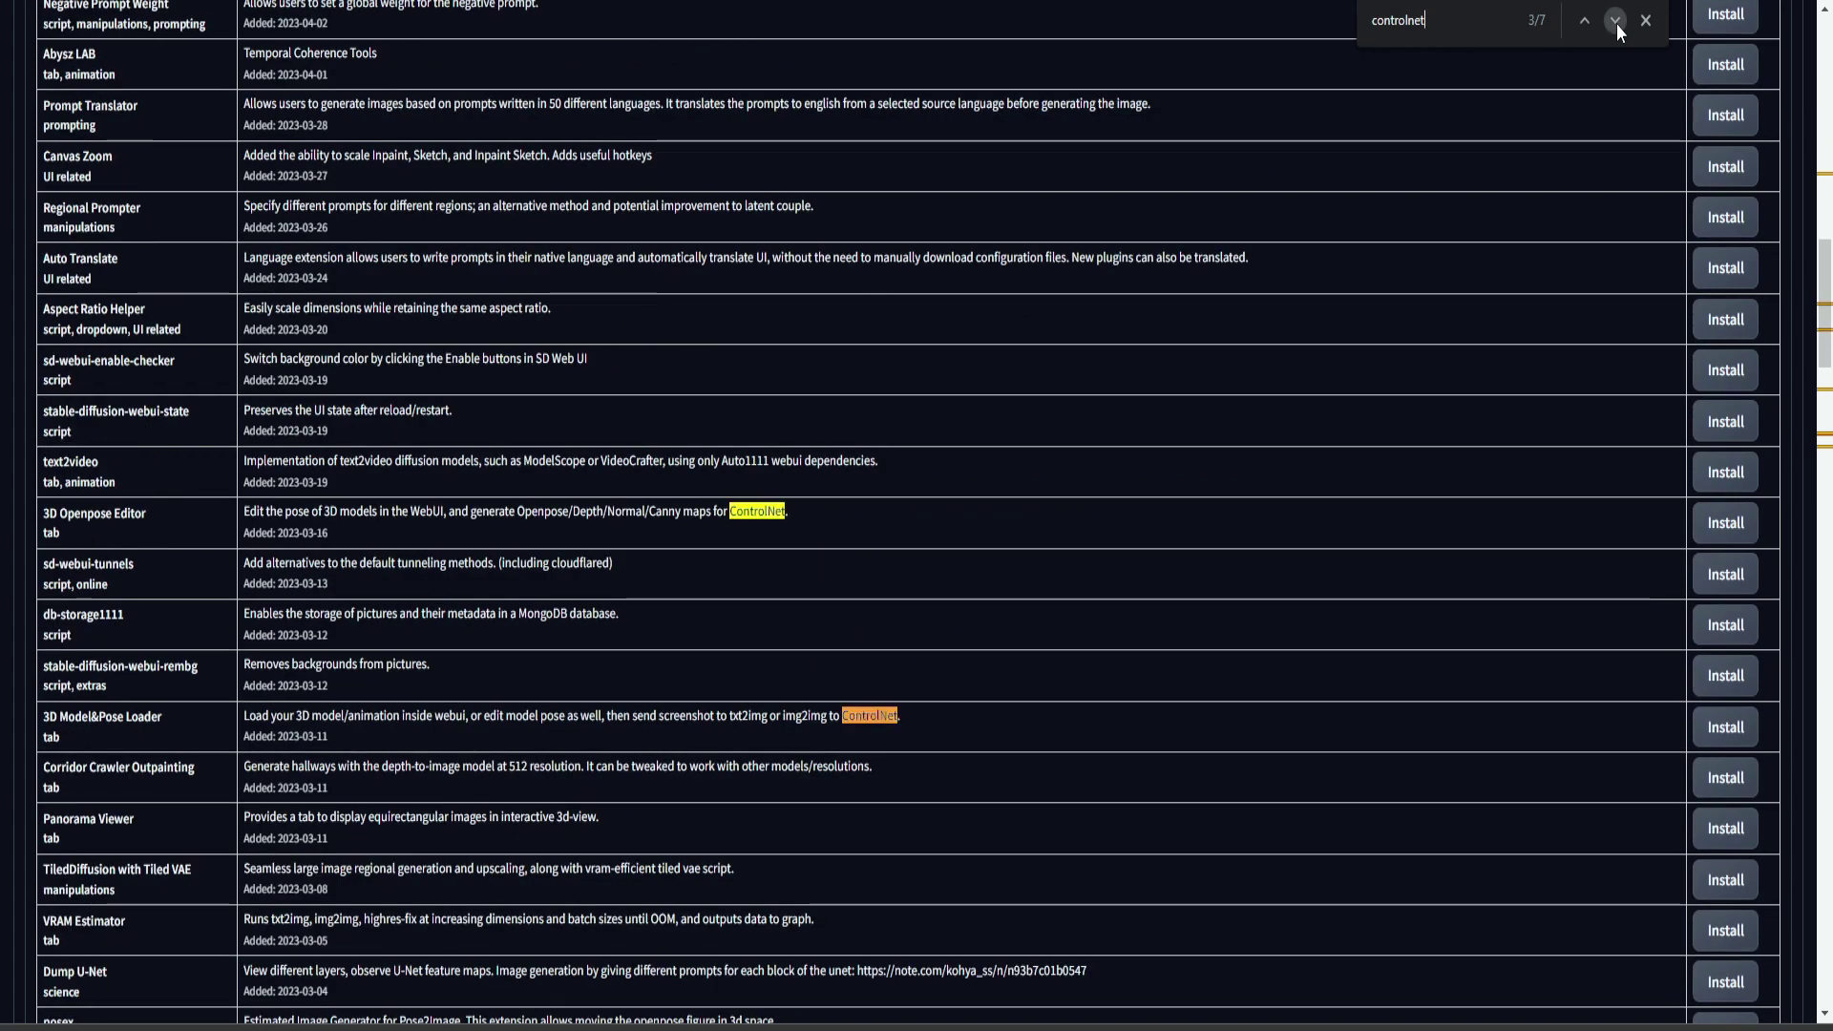
left_click(1615, 21)
left_click(1615, 21)
scroll(821, 354, "down", 2)
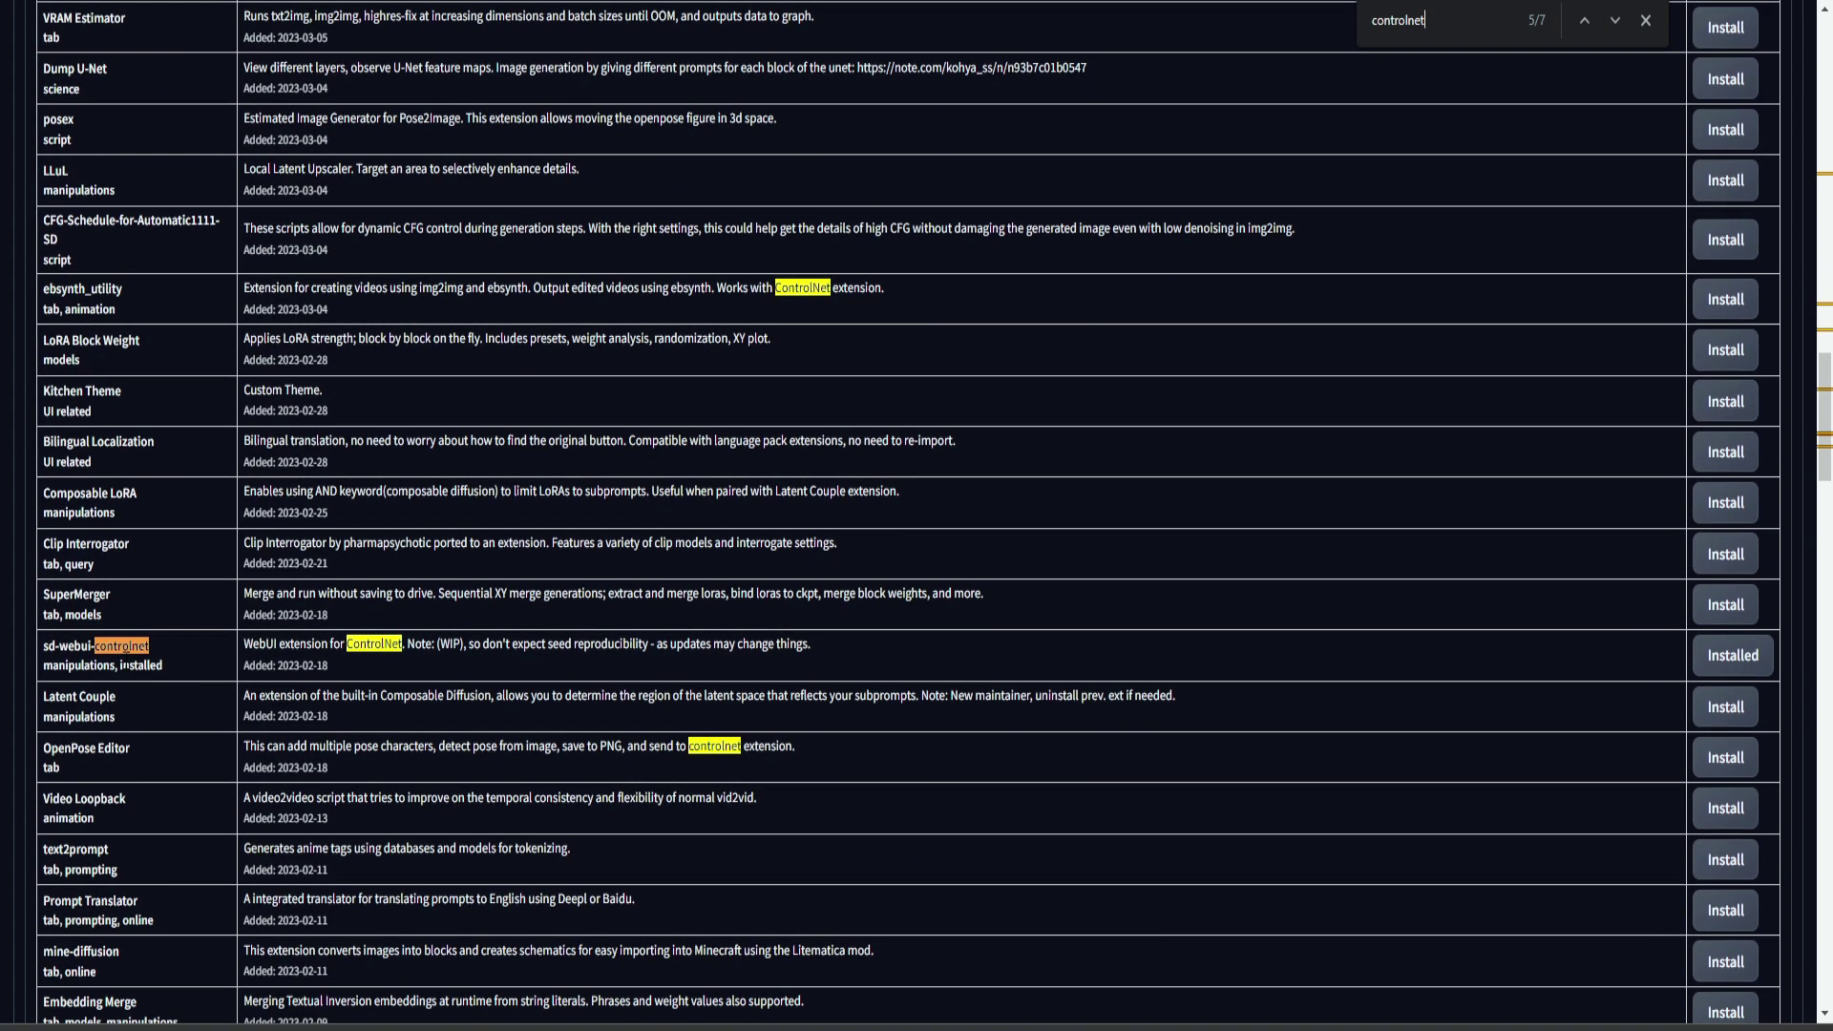
left_click_drag(40, 649, 168, 653)
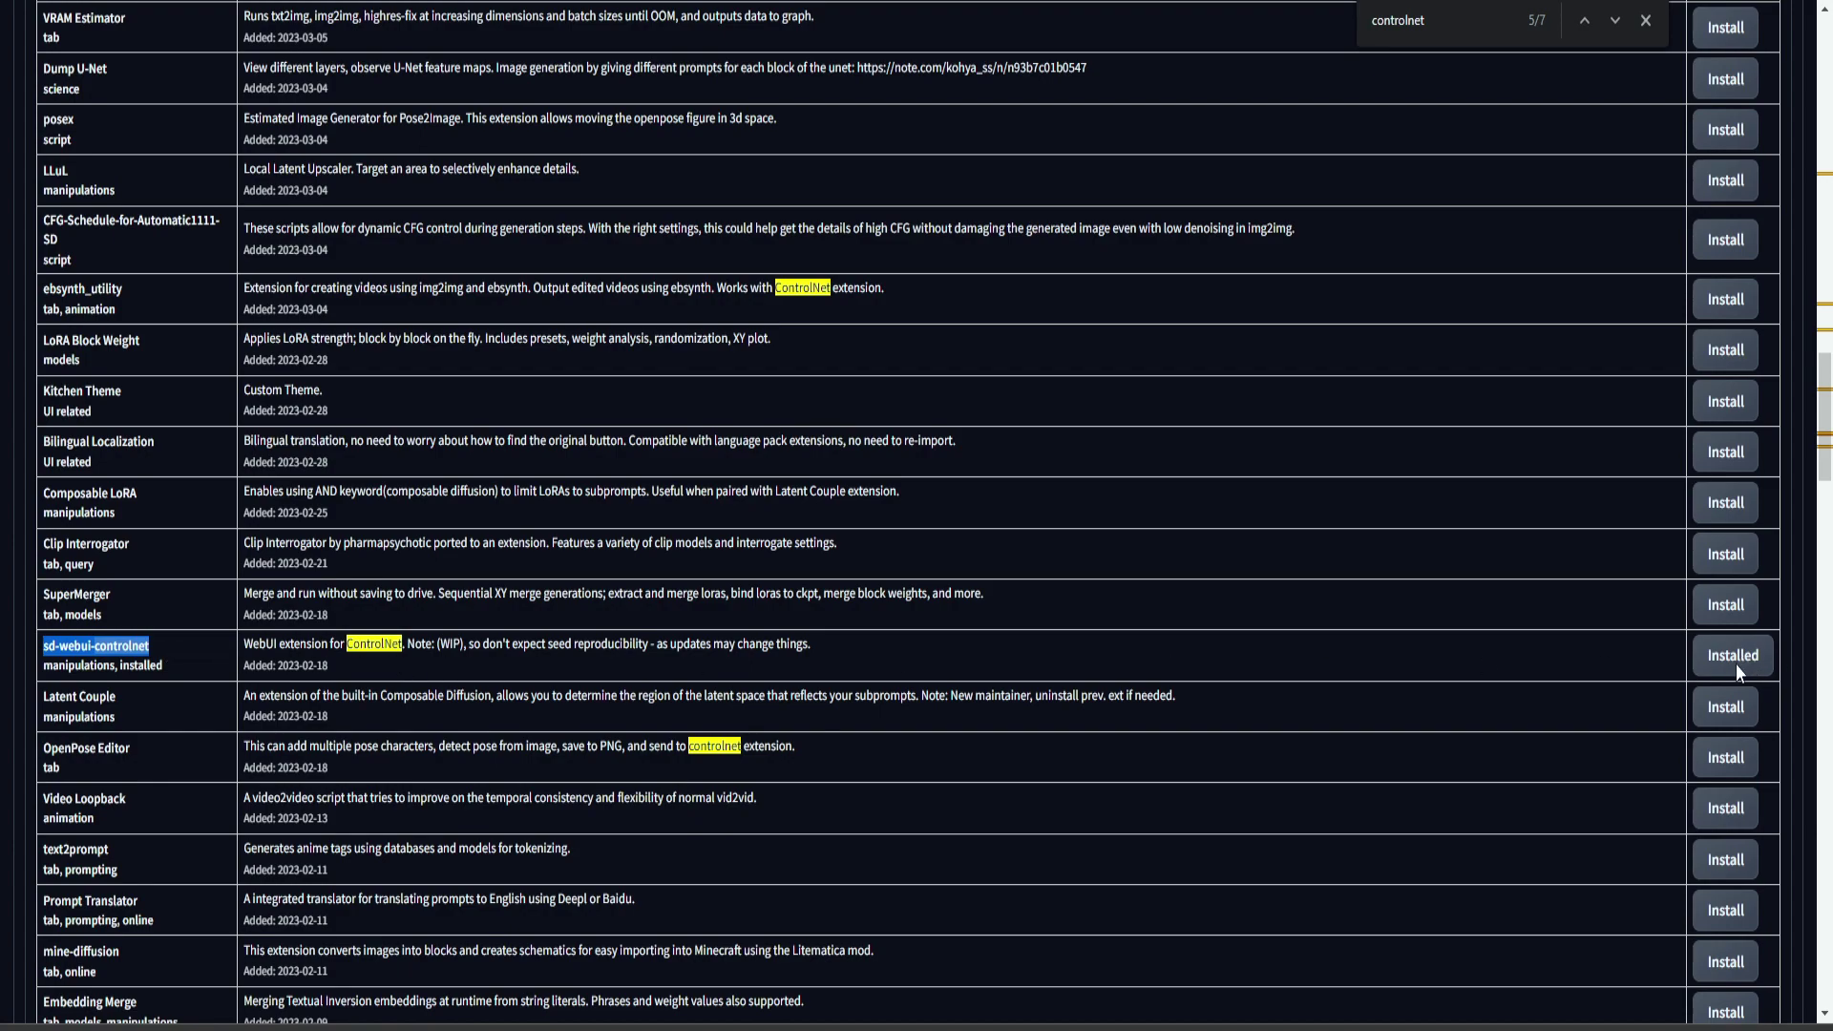
key("Home")
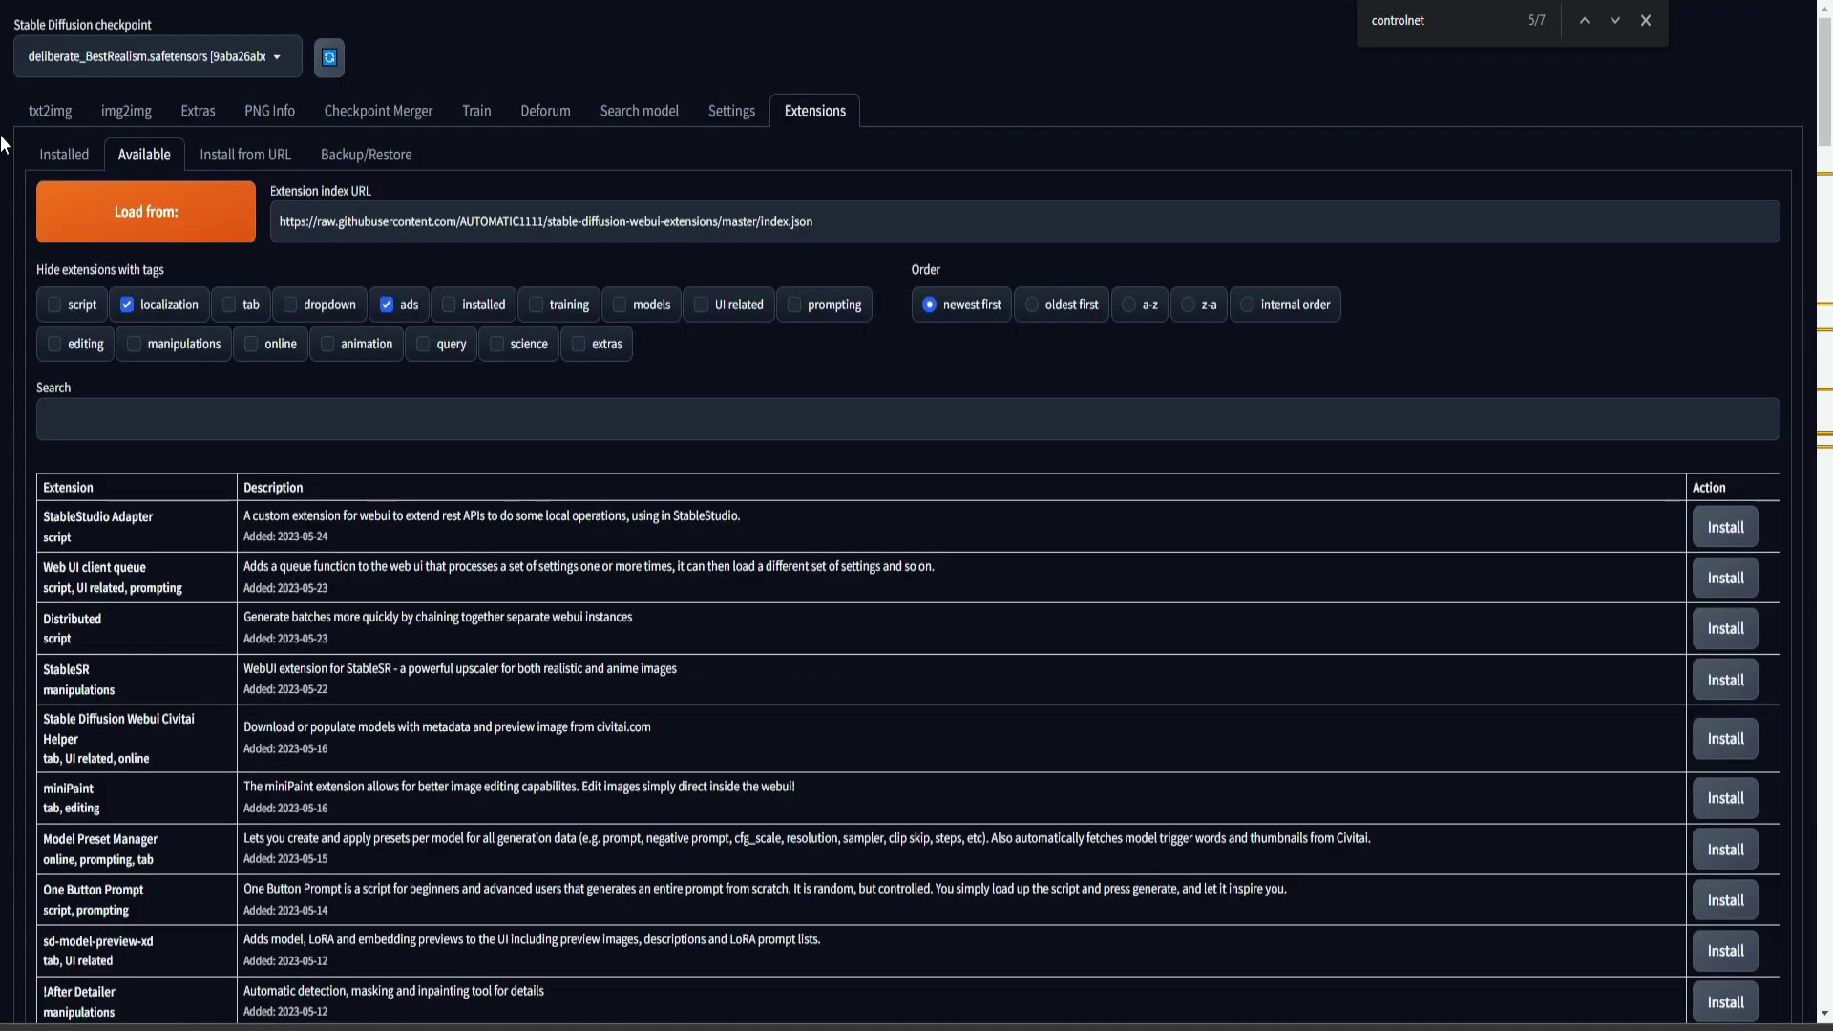
left_click(79, 164)
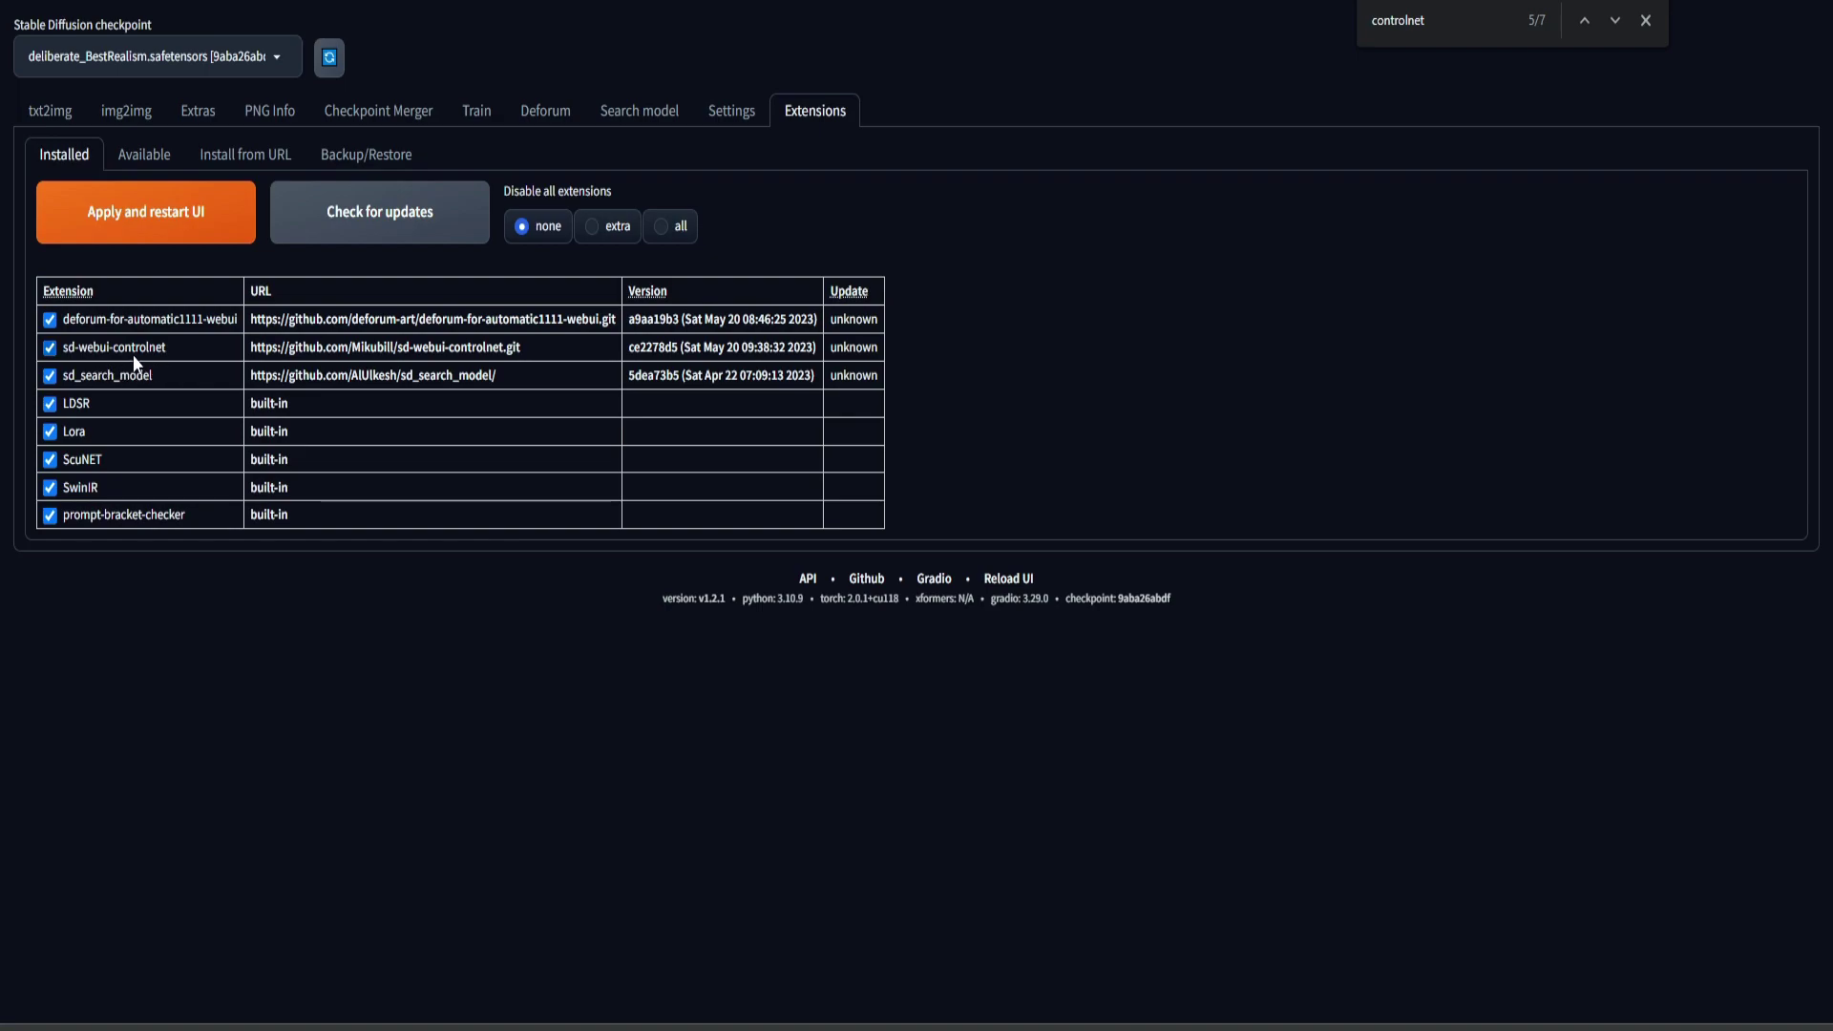
Step: In txt2img, expand ControlNet Unit 0 and choose the reference_only preprocessor
left_click(51, 115)
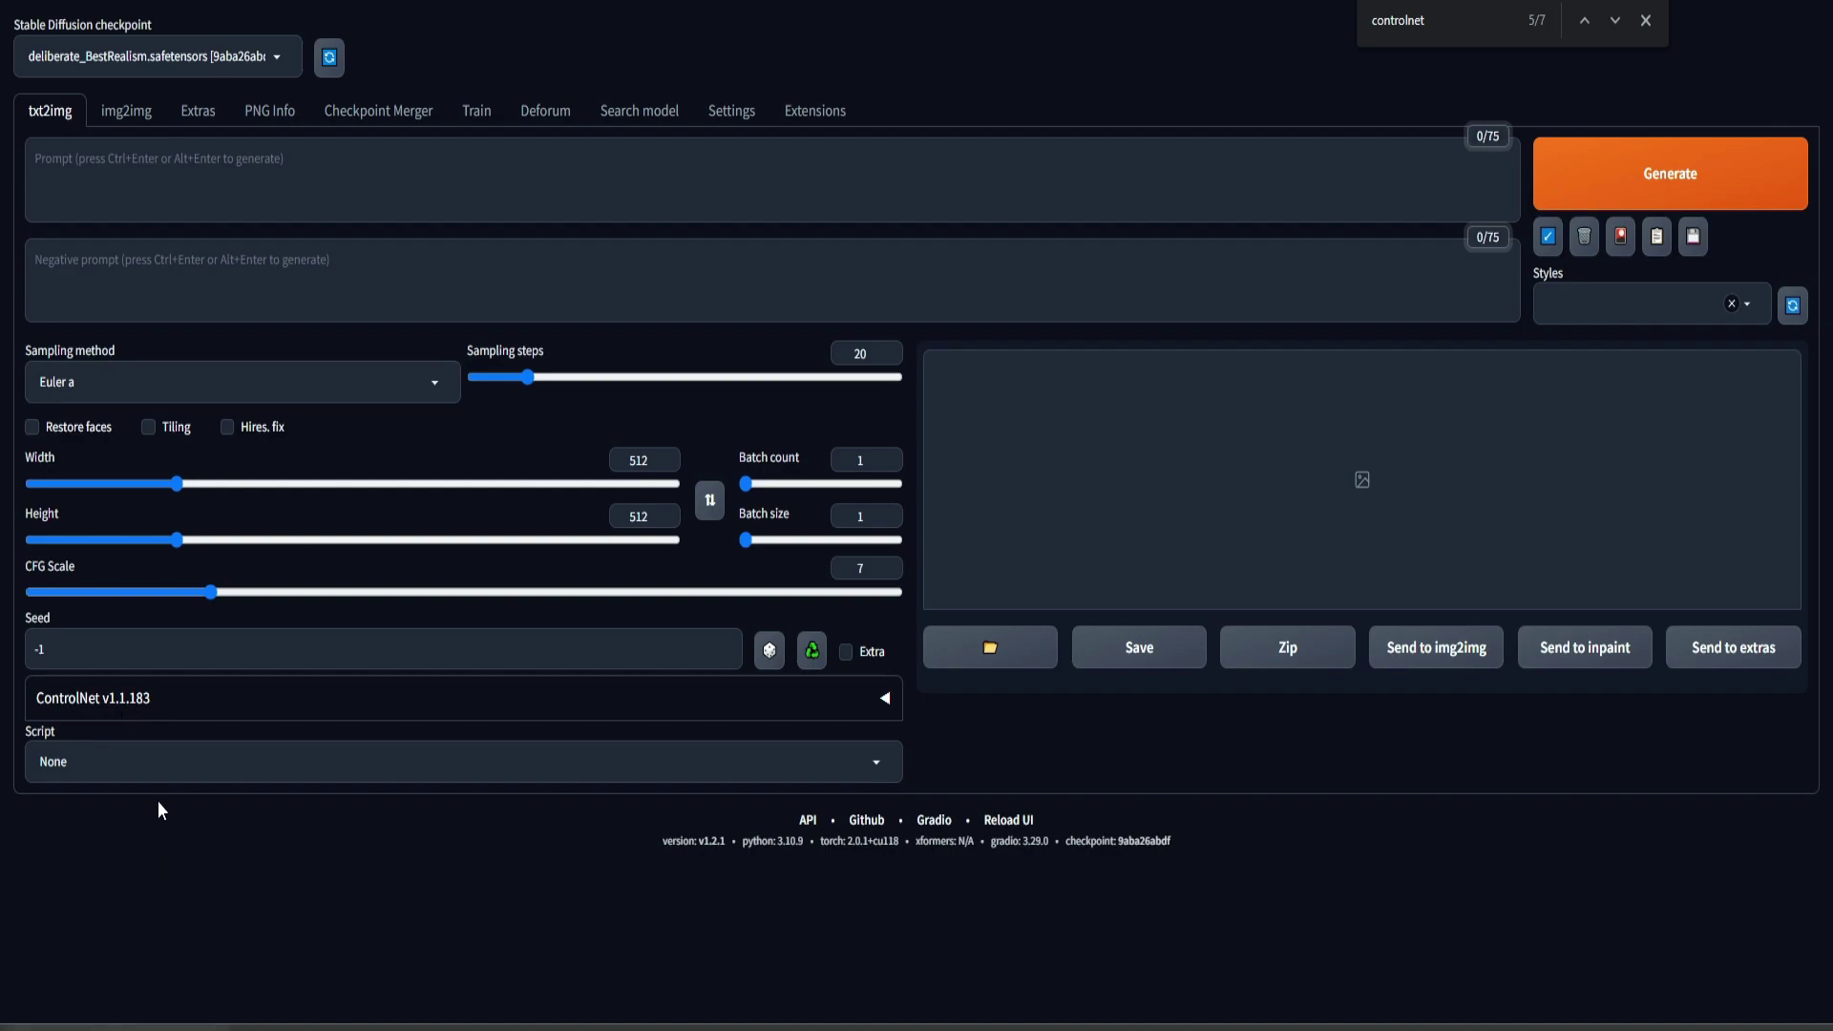
left_click(111, 702)
scroll(225, 769, "down", 6)
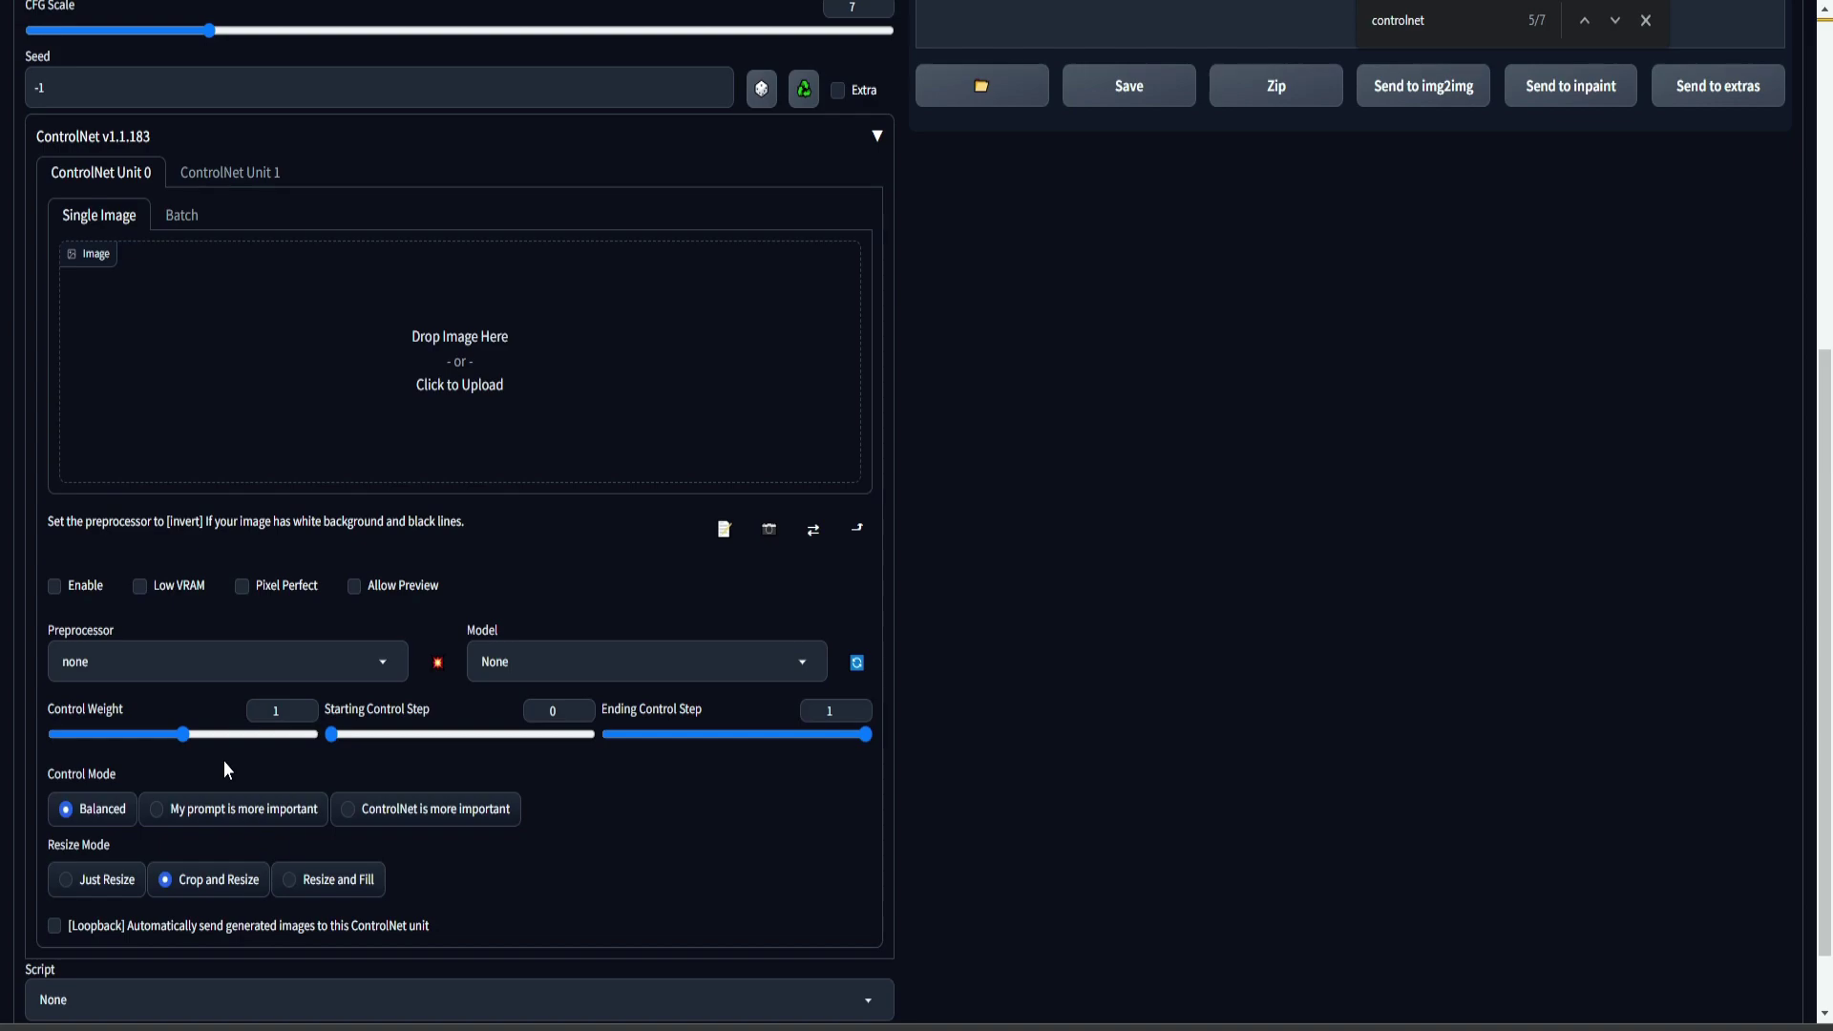
left_click(163, 657)
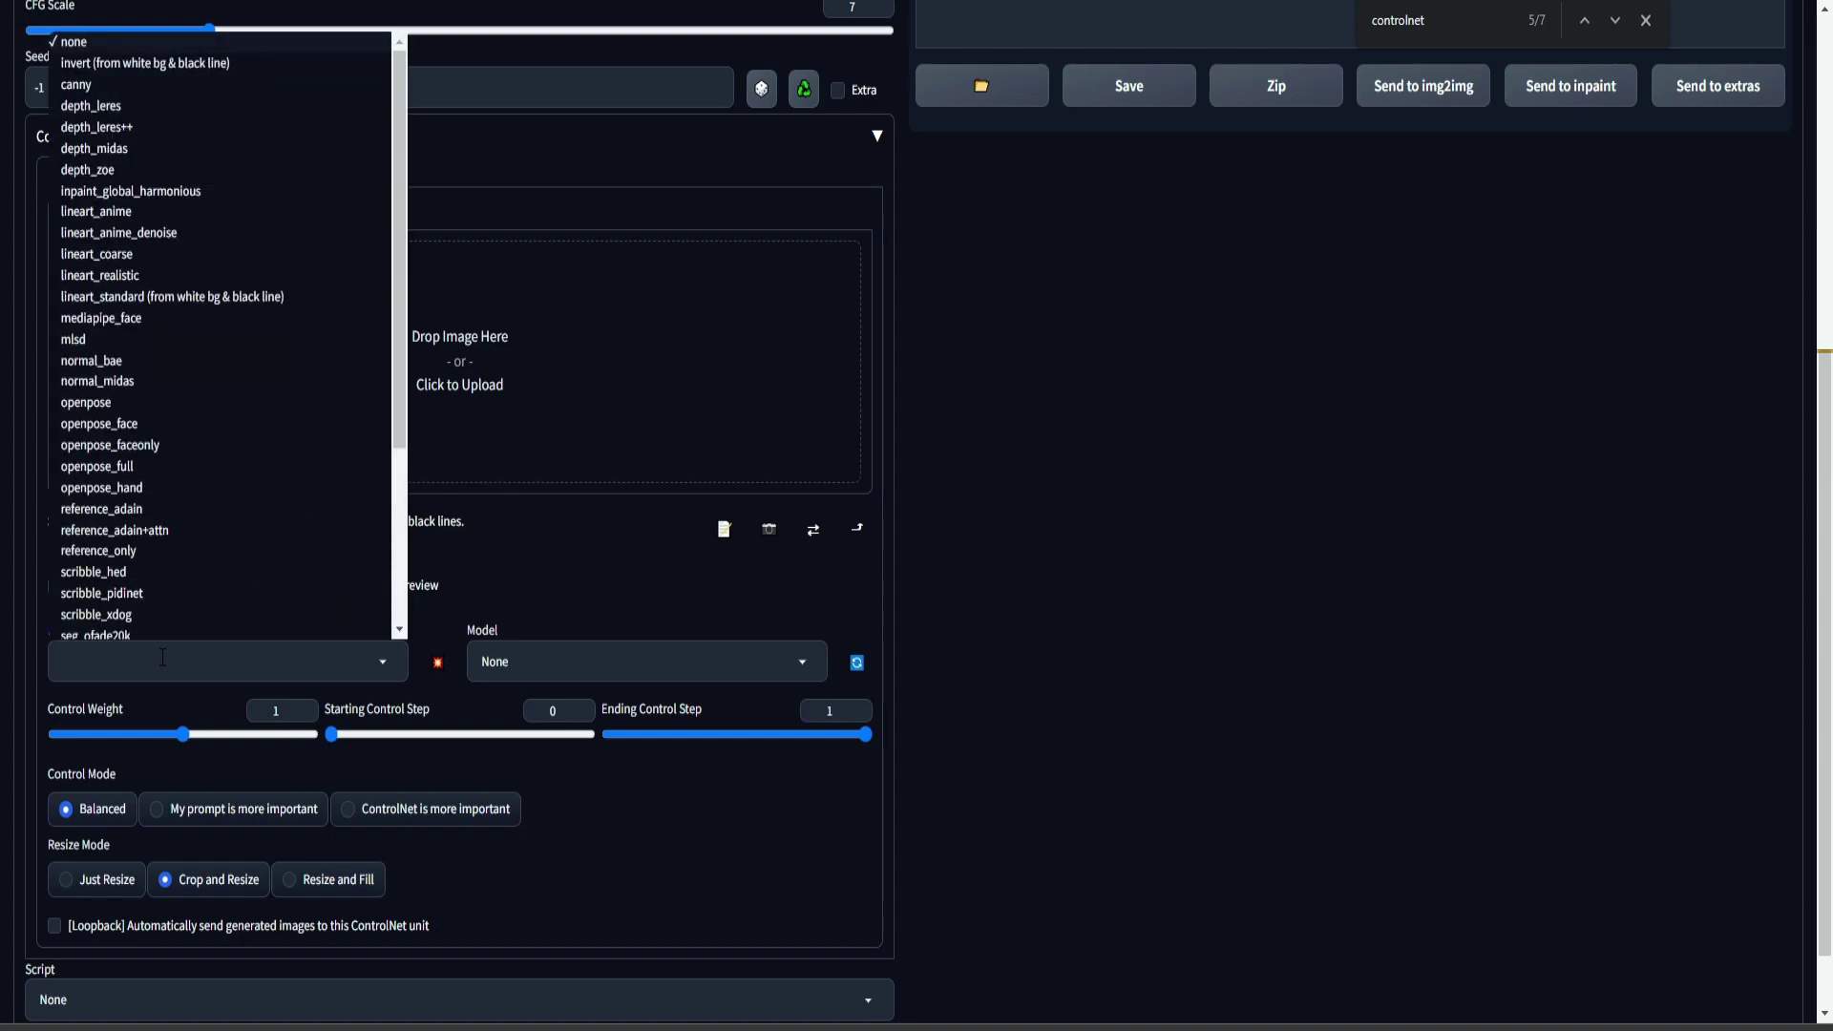
left_click(155, 552)
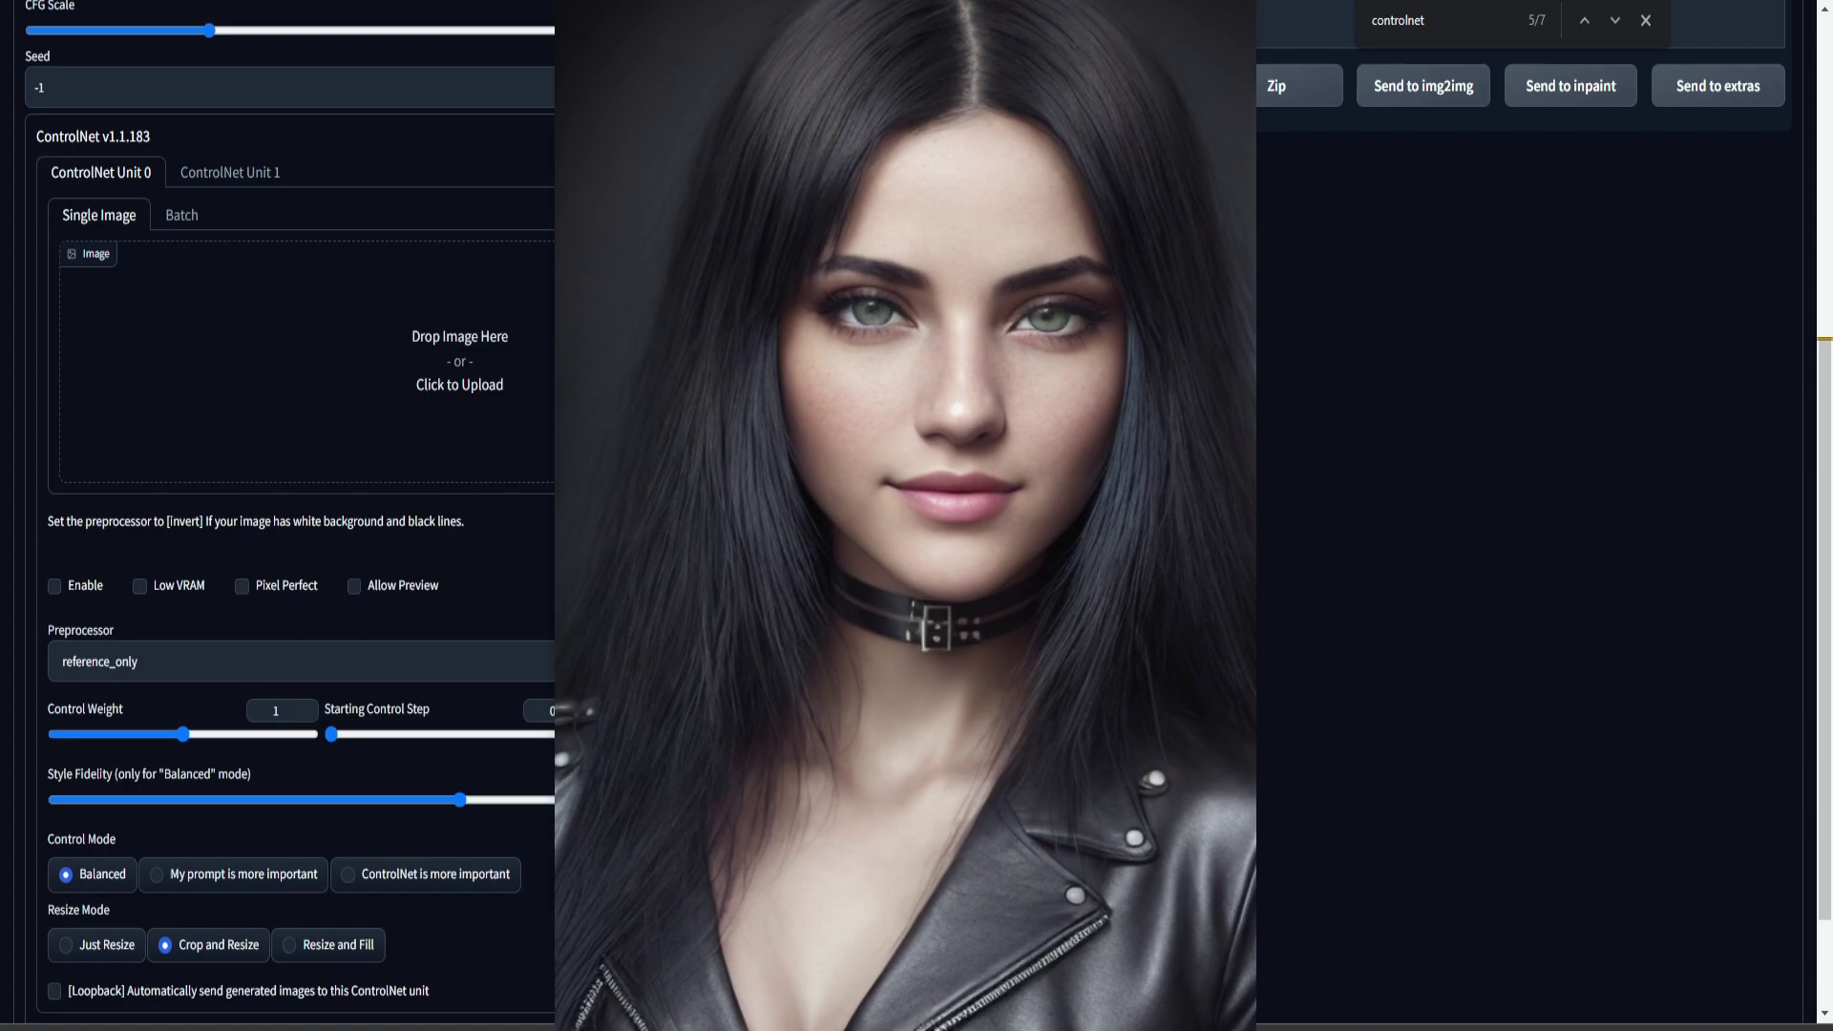
Step: Scroll through the page to review ControlNet Unit 0 holding the portrait, ending at the top
scroll(286, 516, "up", 5)
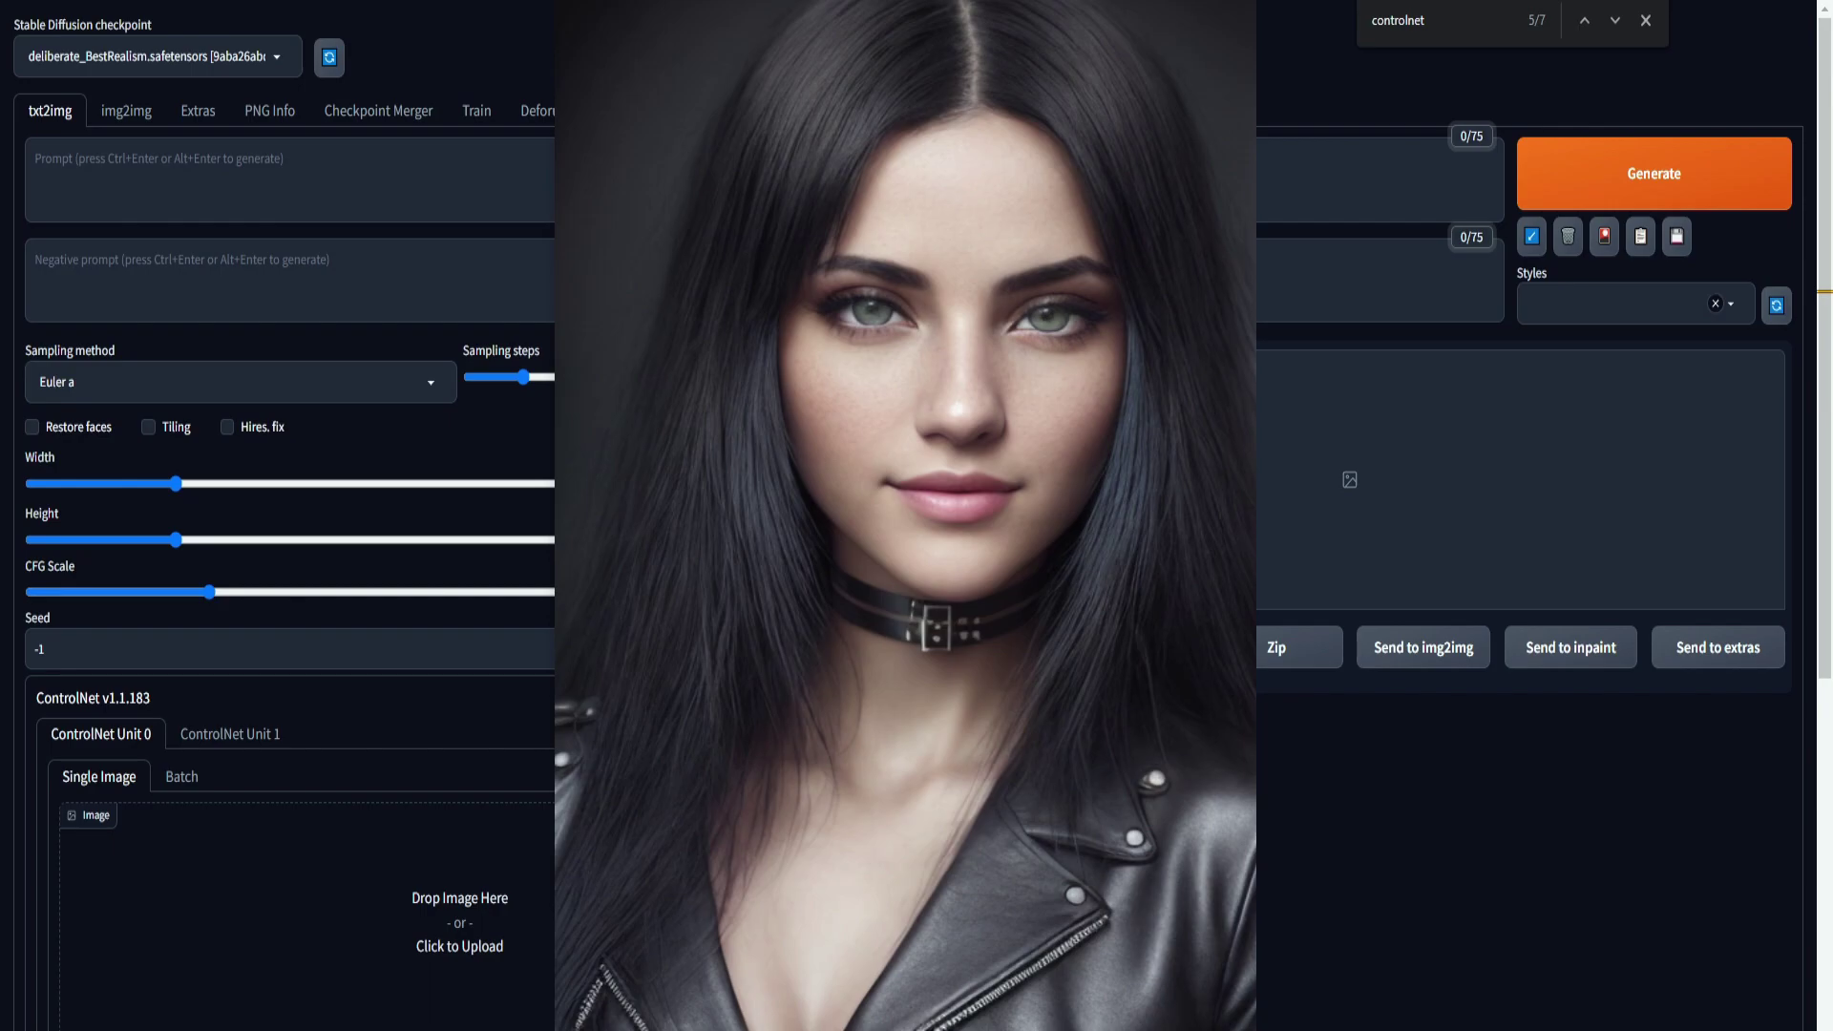
scroll(467, 869, "down", 2)
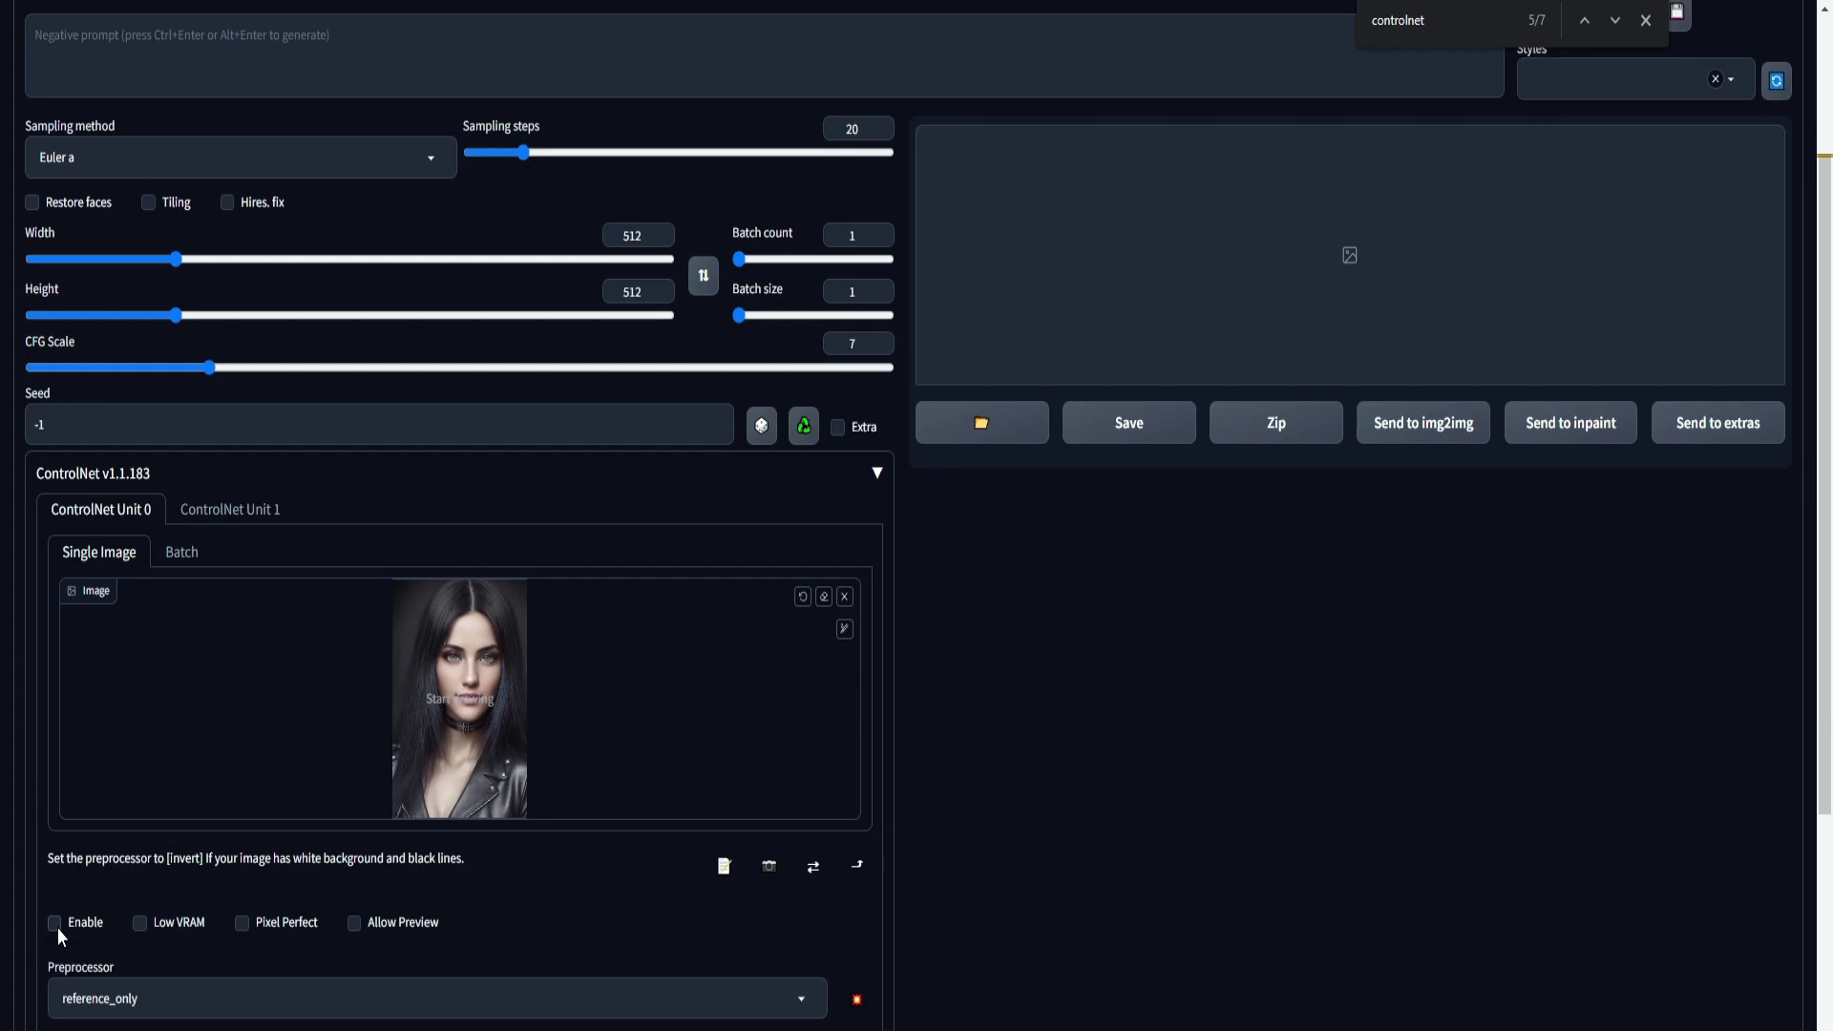
scroll(55, 926, "down", 1)
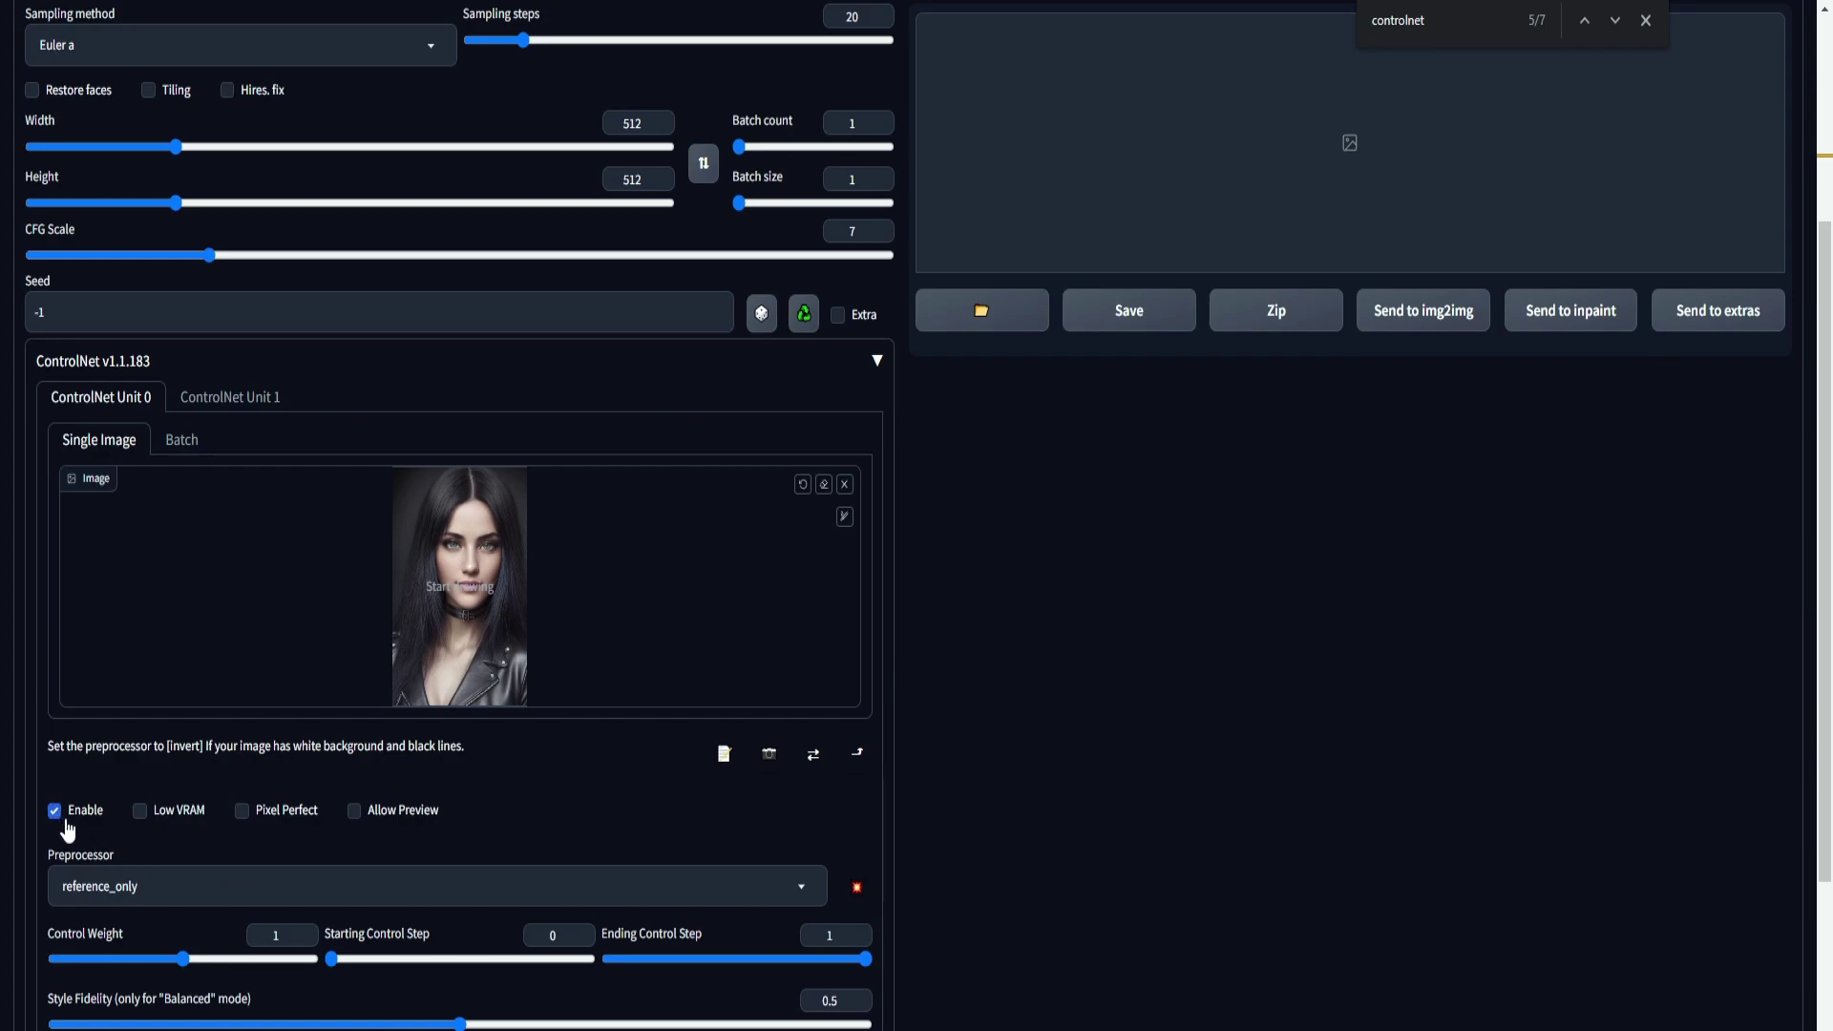
scroll(749, 878, "down", 3)
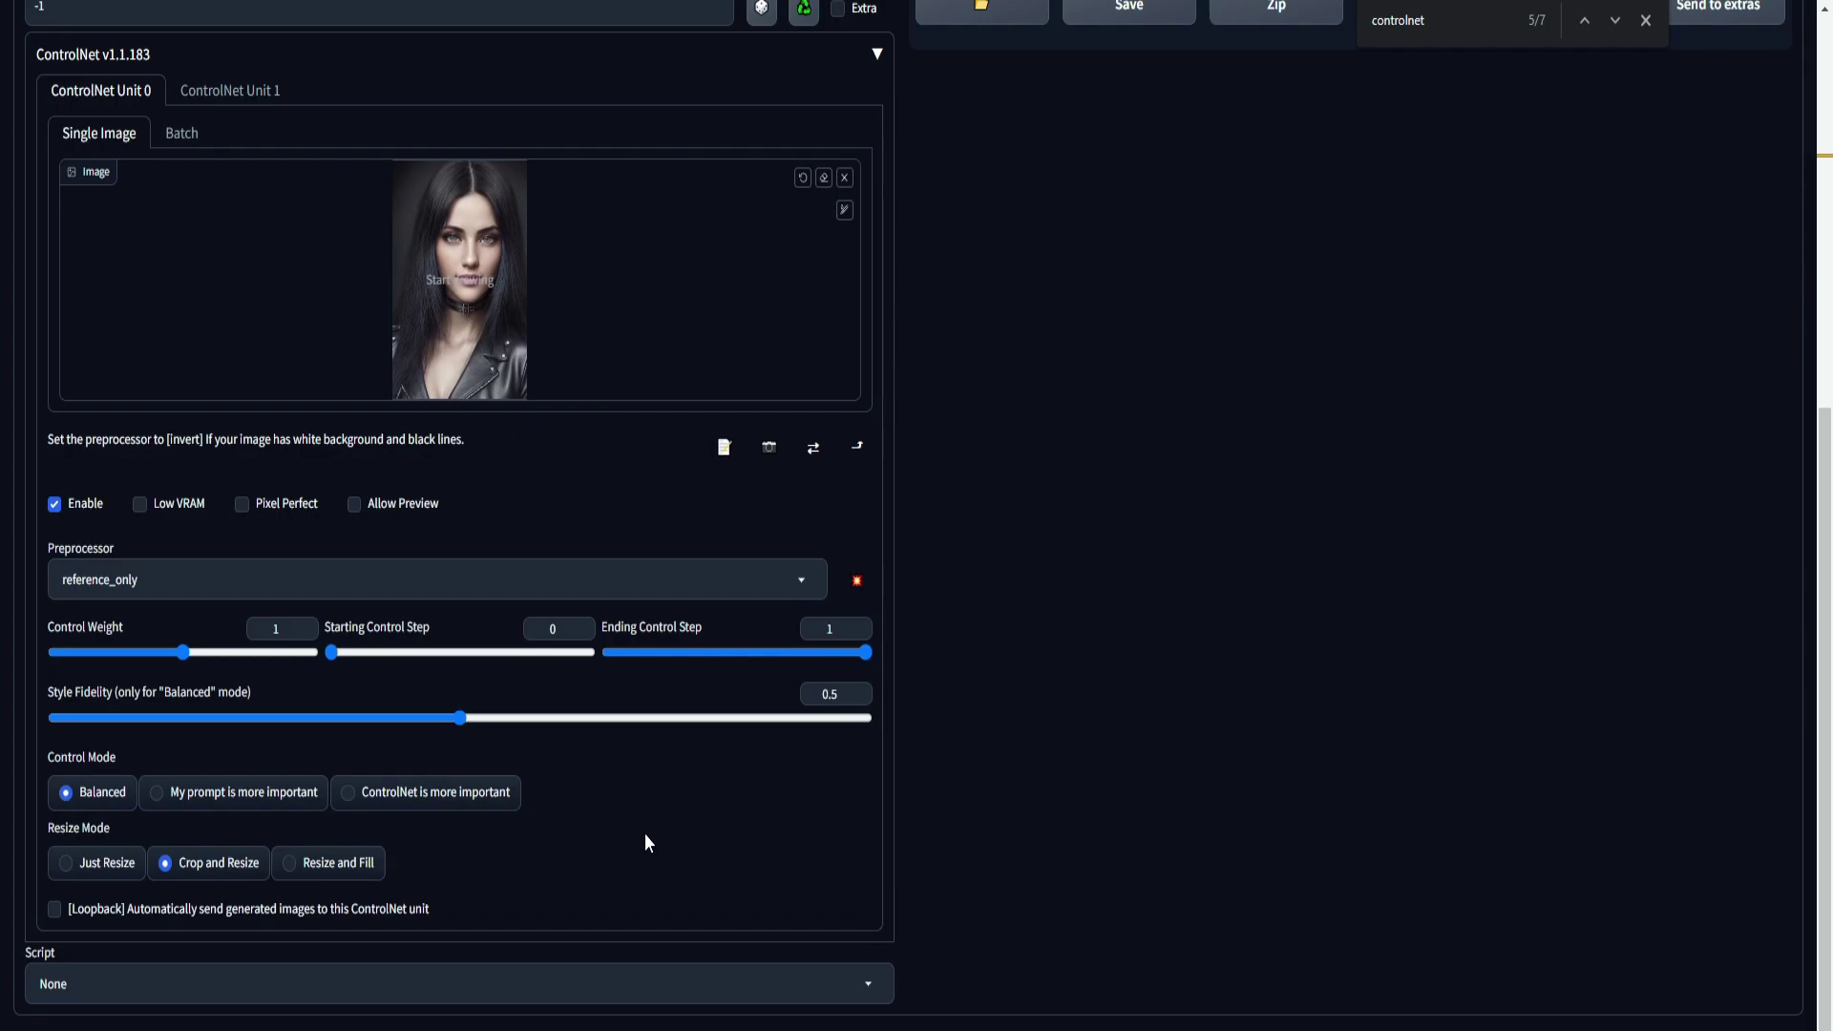
scroll(645, 835, "up", 1)
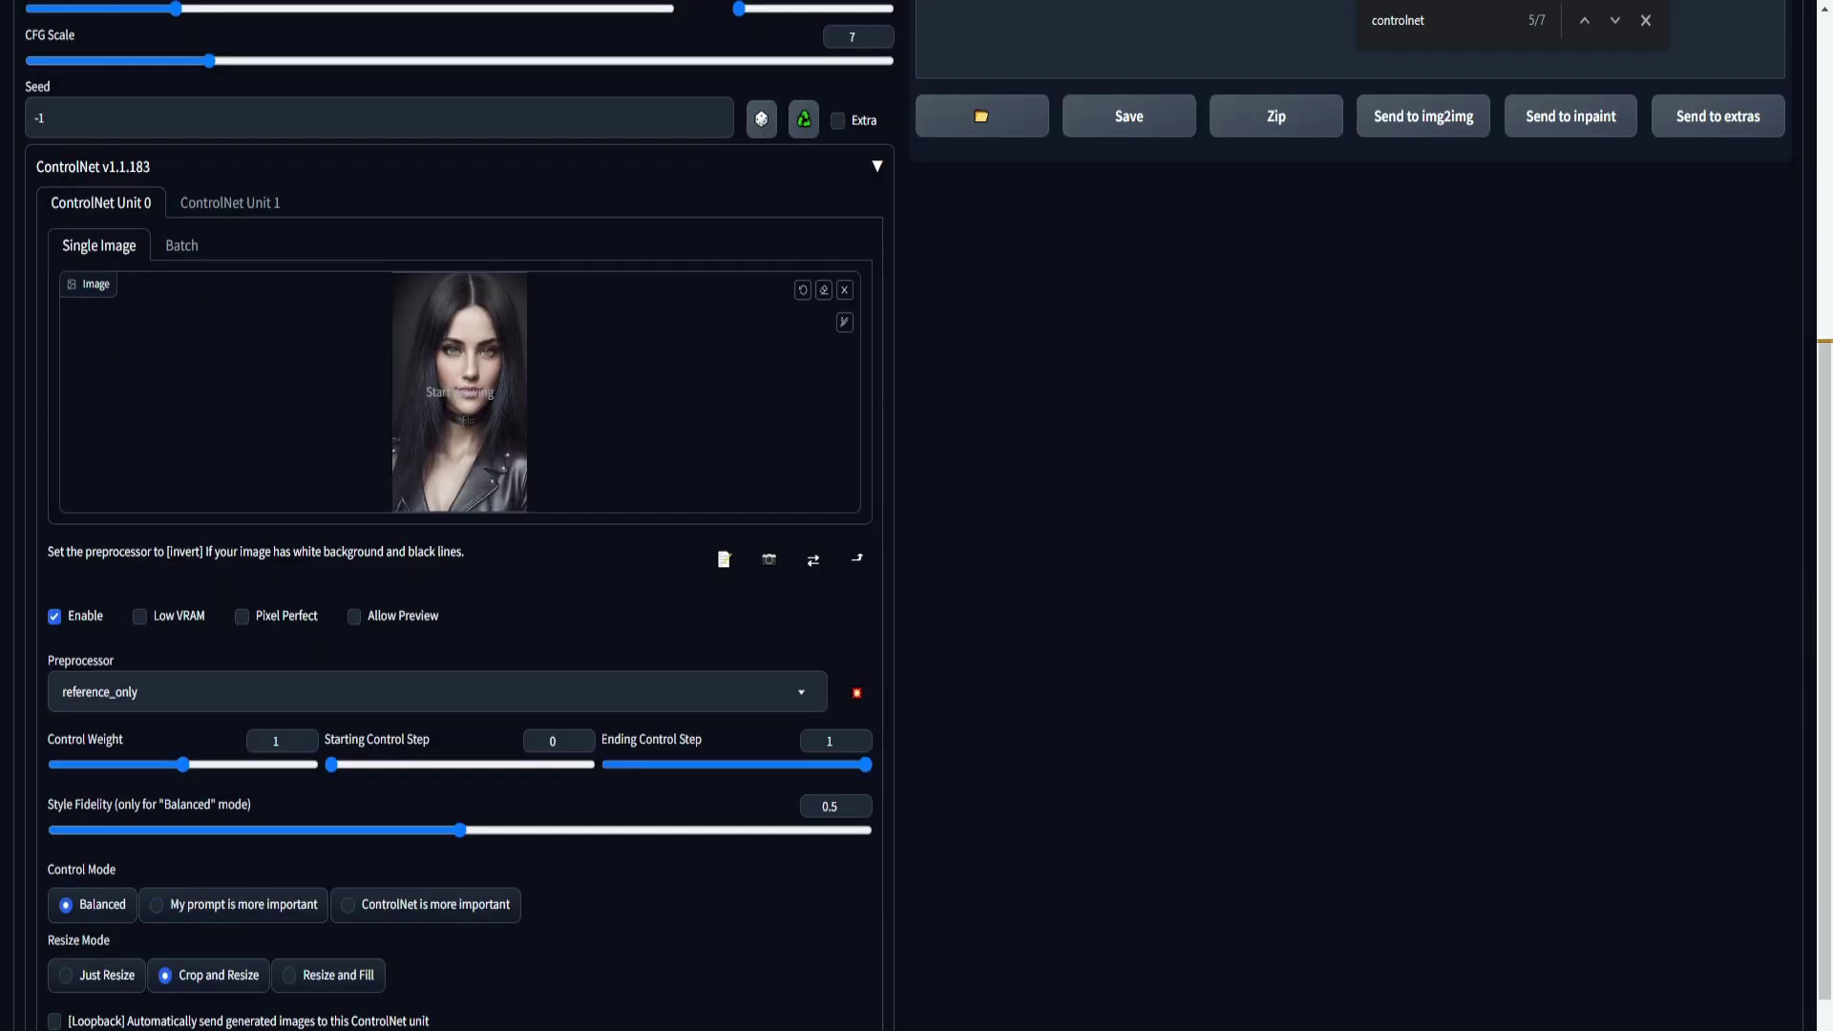
scroll(468, 922, "up", 5)
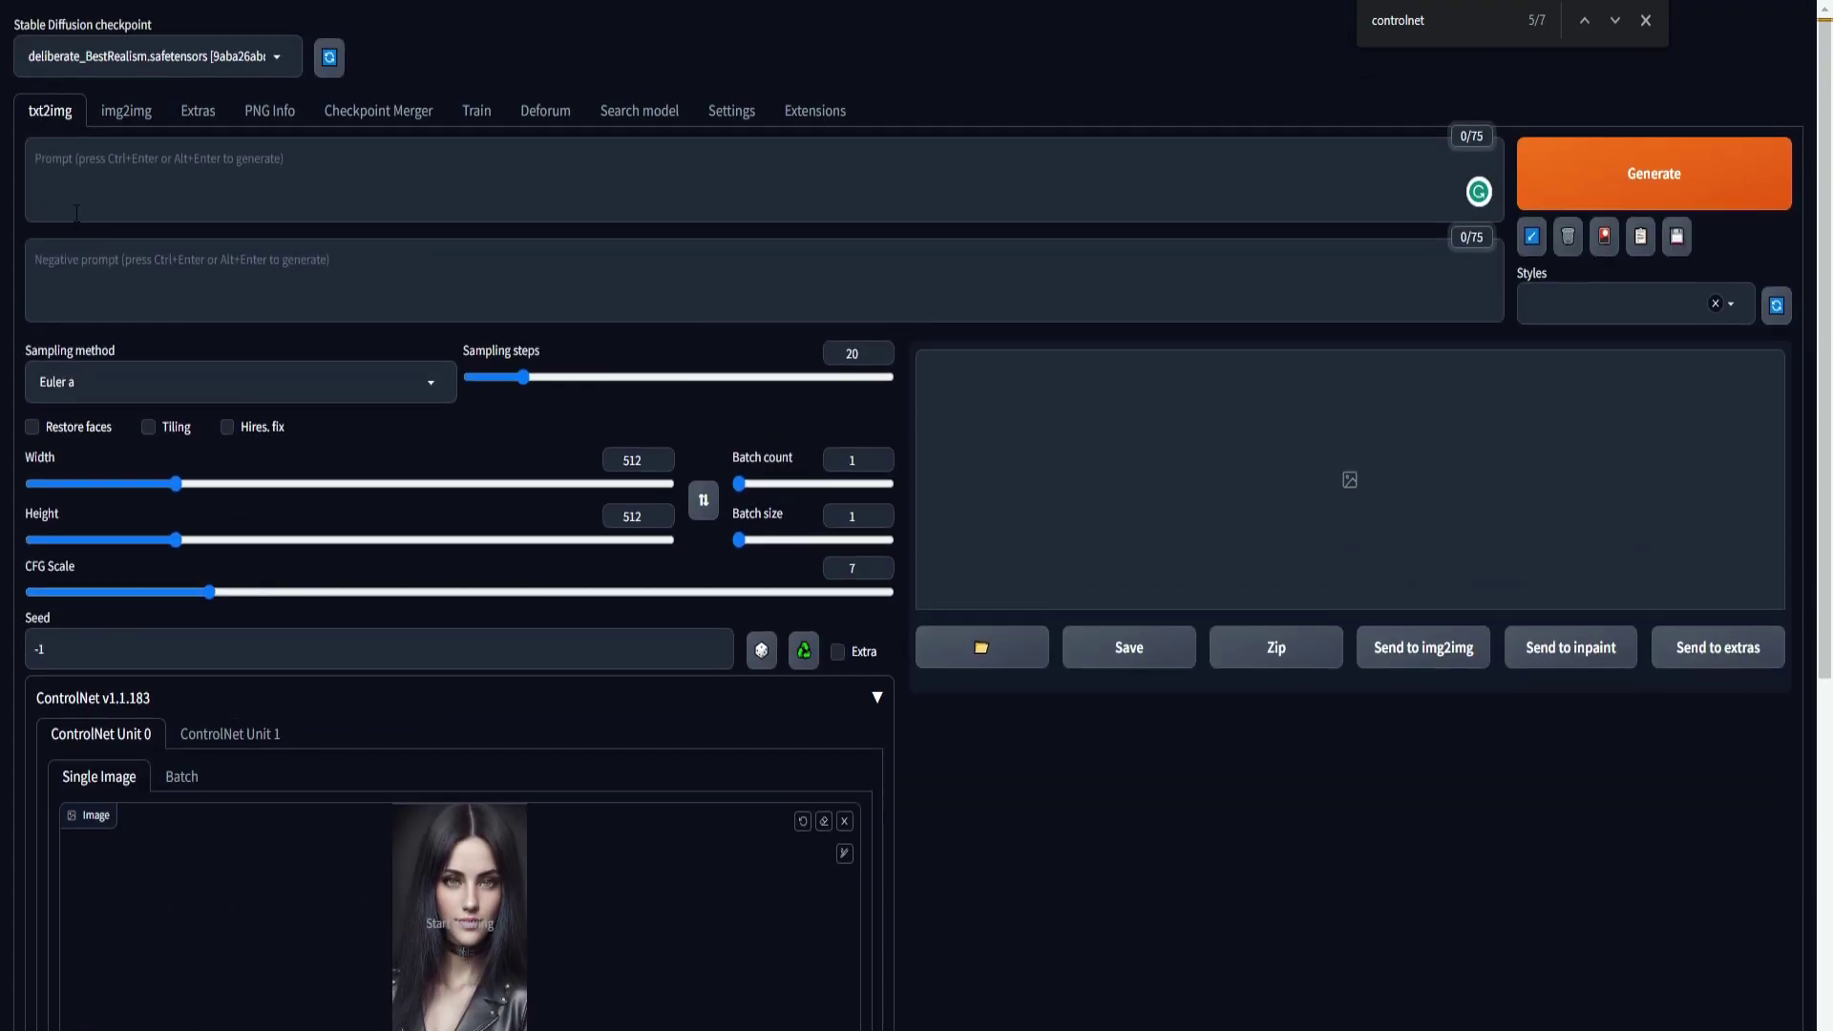
Step: Paste the positive prompt describing a woman in a red dress
left_click(156, 166)
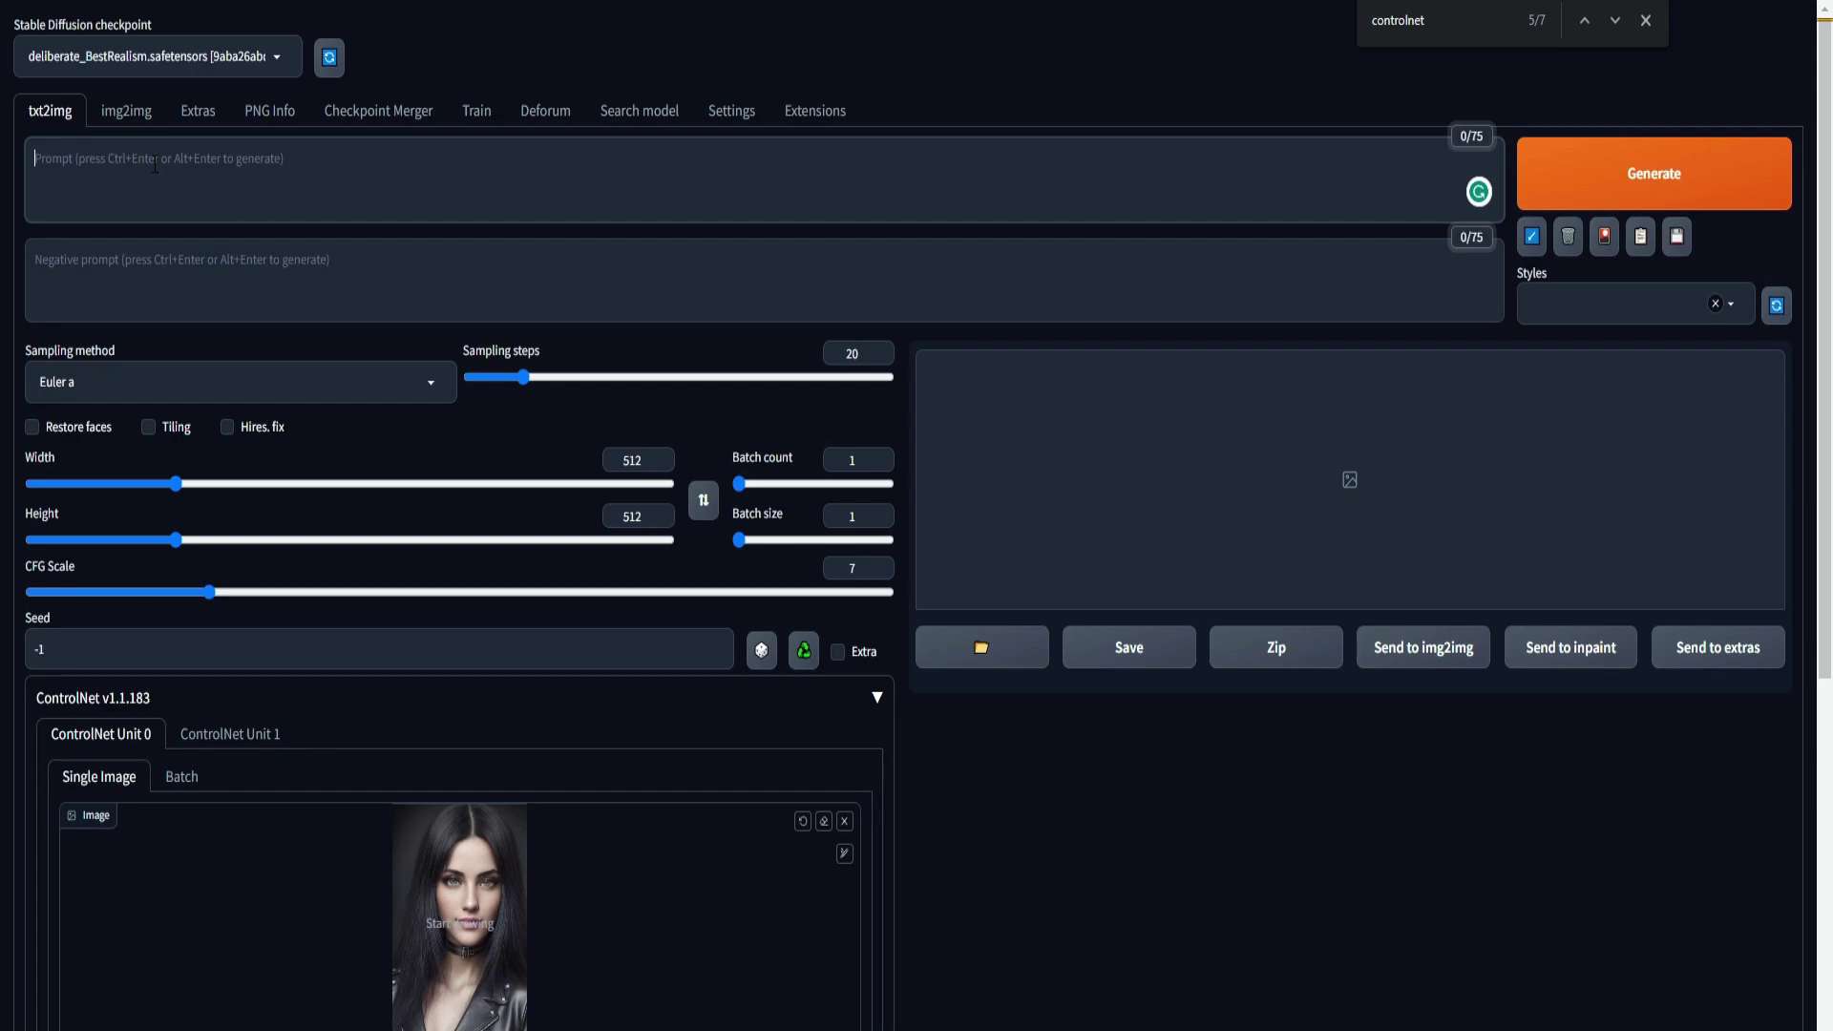
type("a photograph of a woman in a red dress")
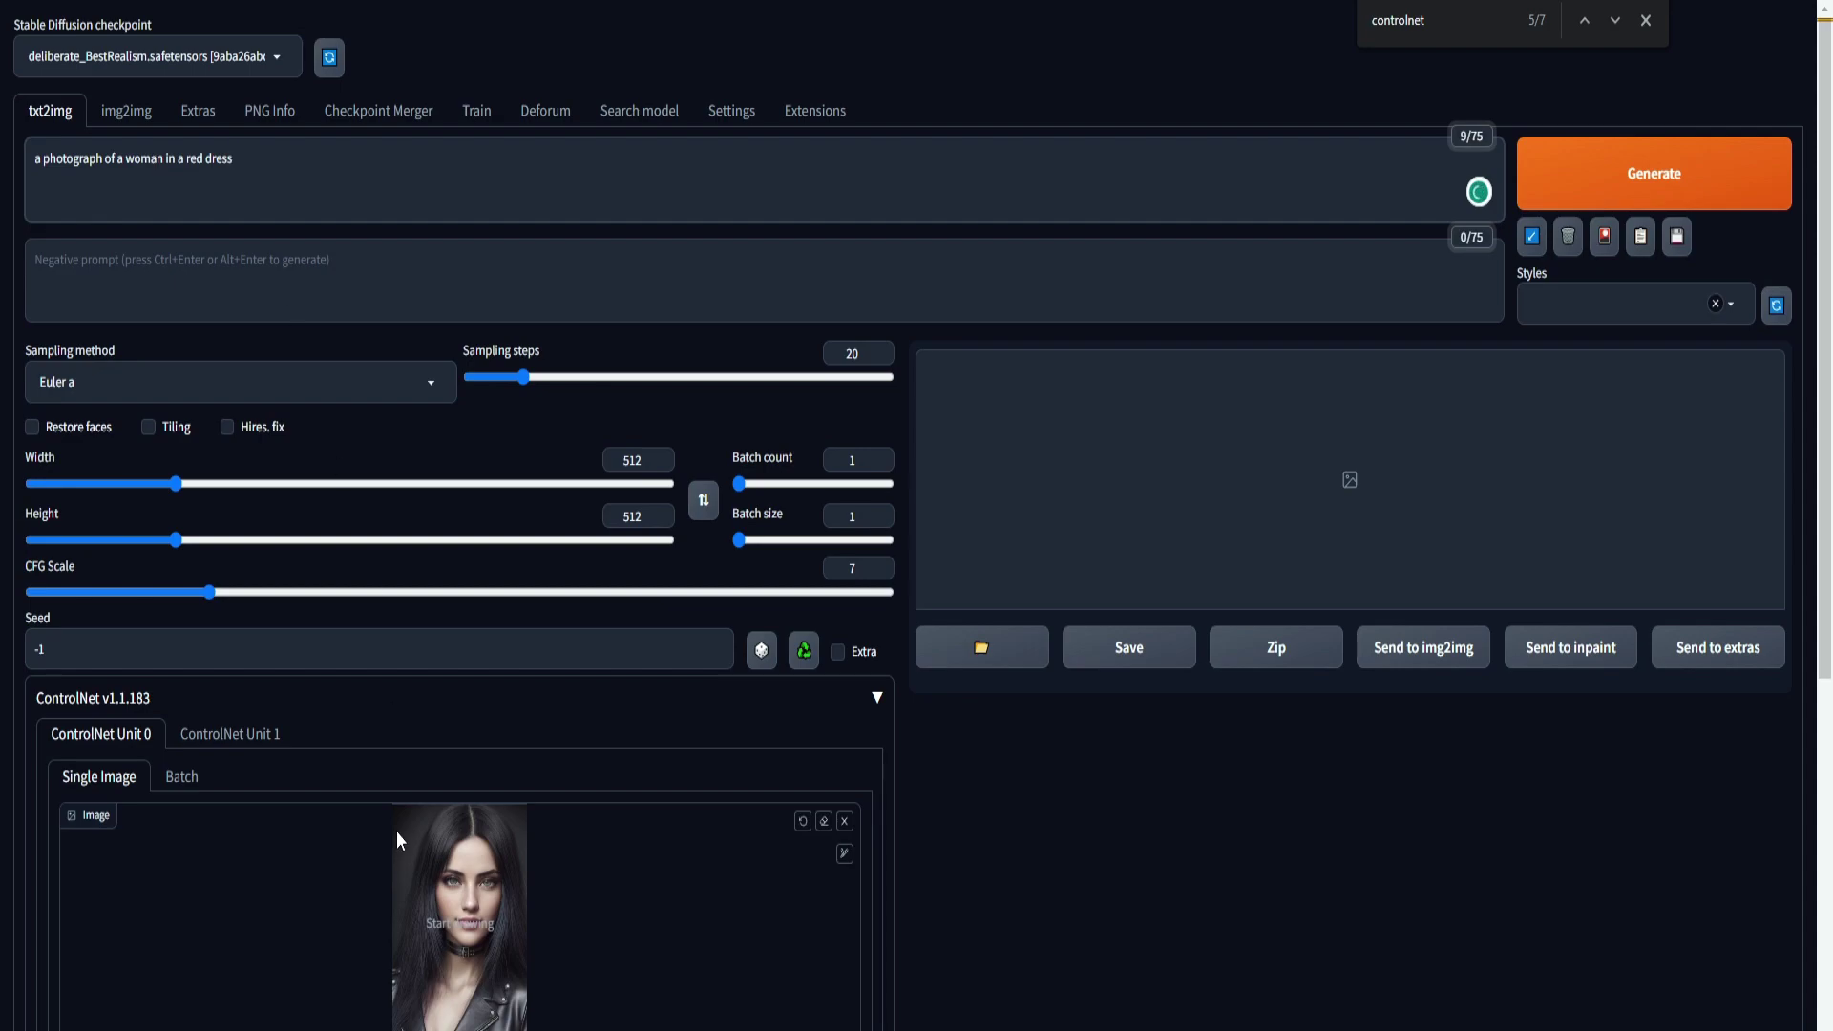
scroll(401, 840, "down", 1)
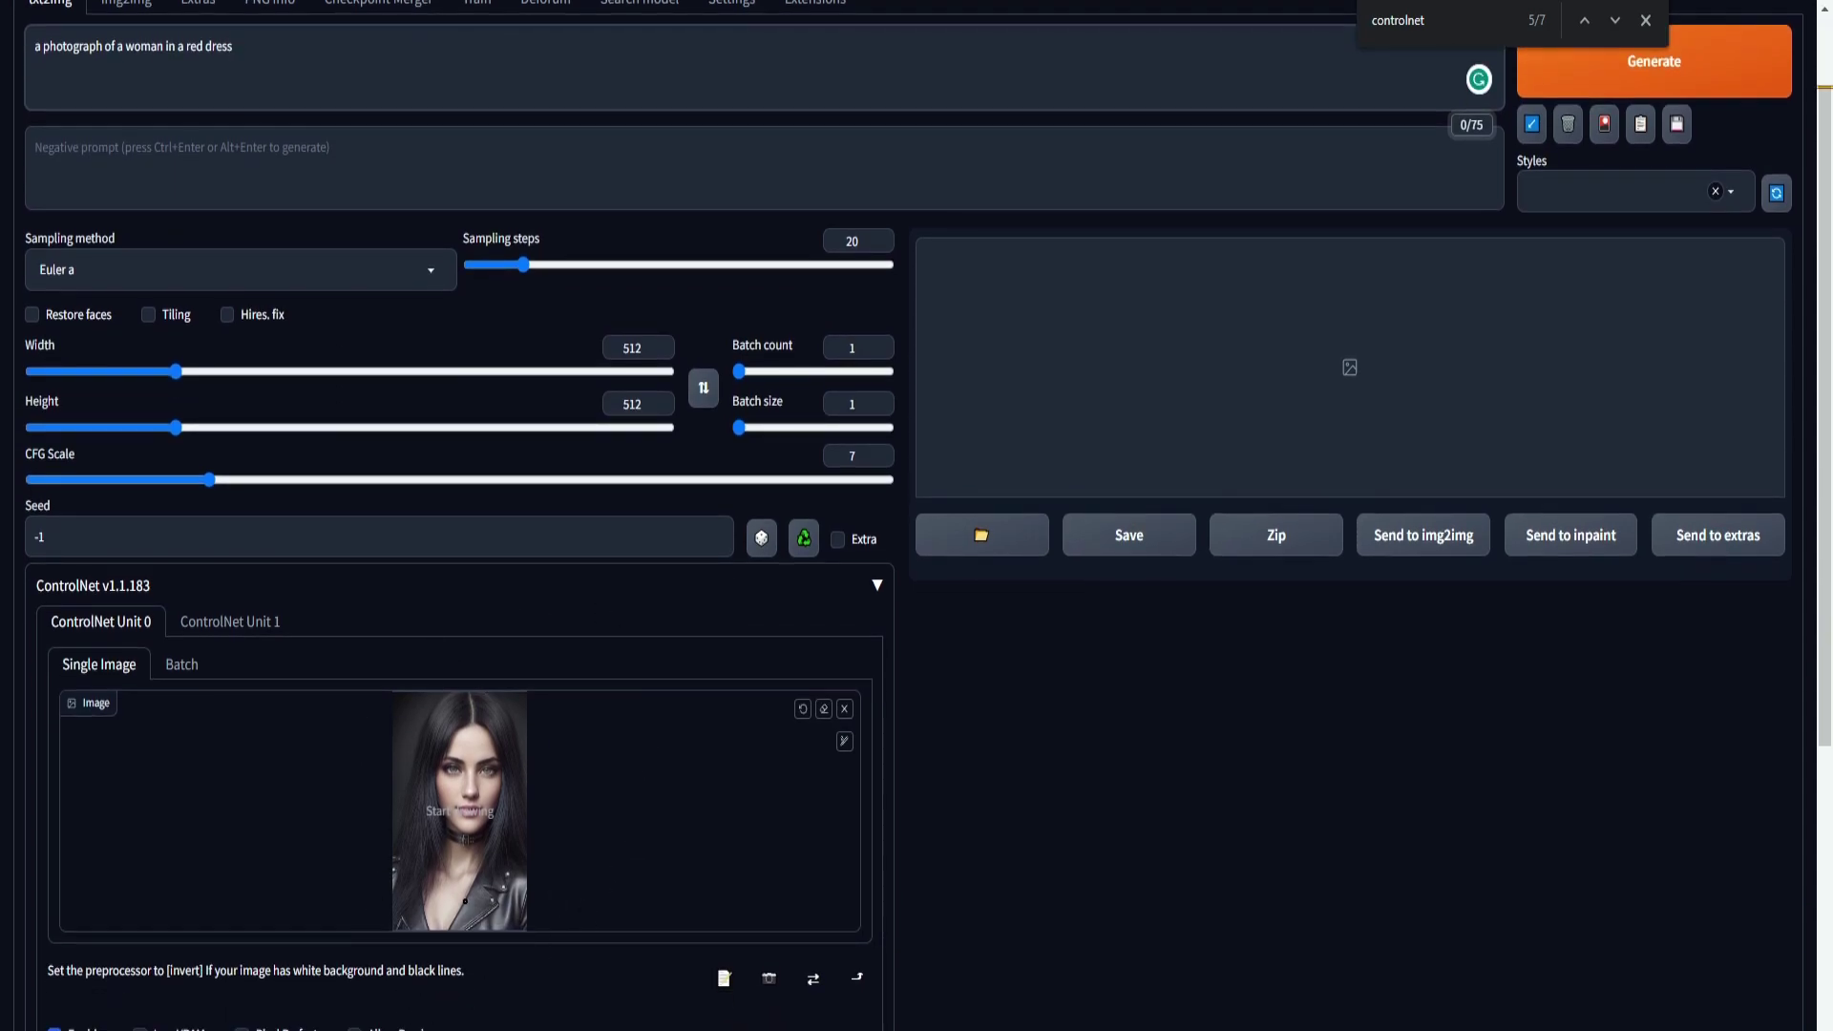
scroll(258, 711, "up", 1)
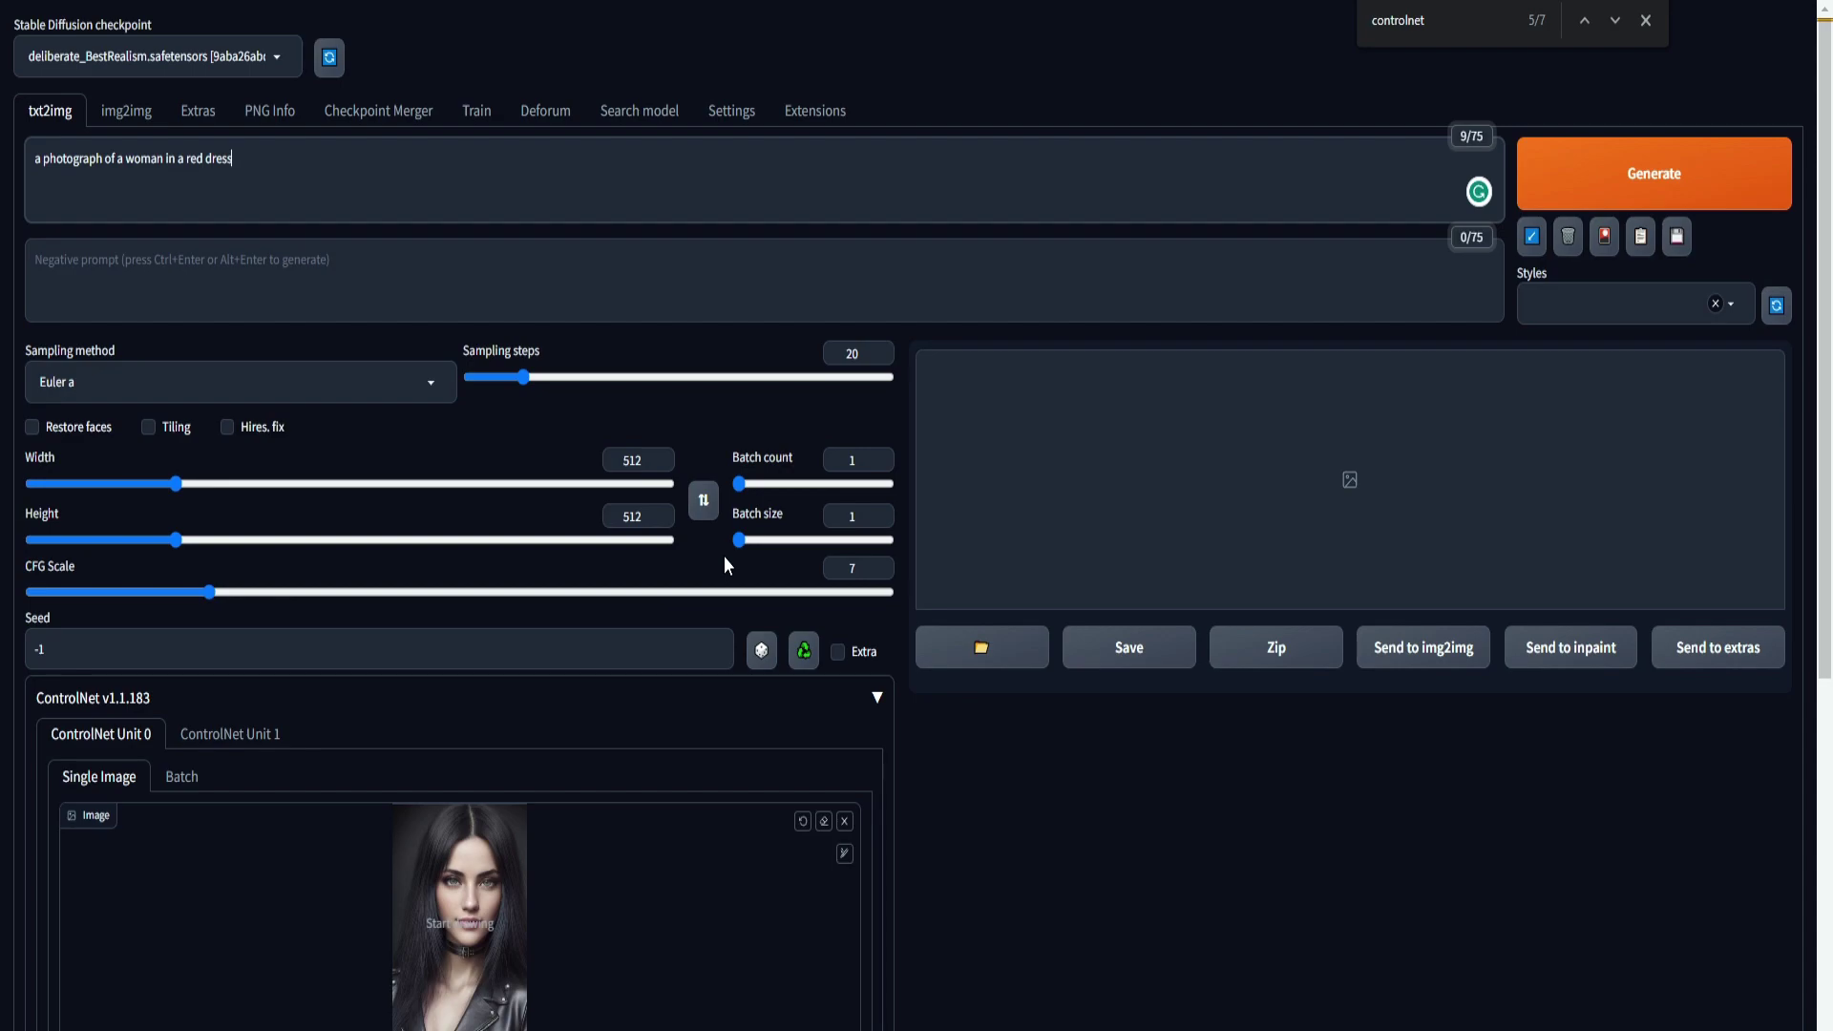
Step: Set 25 sampling steps and 450×800 size, then apply the saved style's tags and negative prompt
double_click(826, 360)
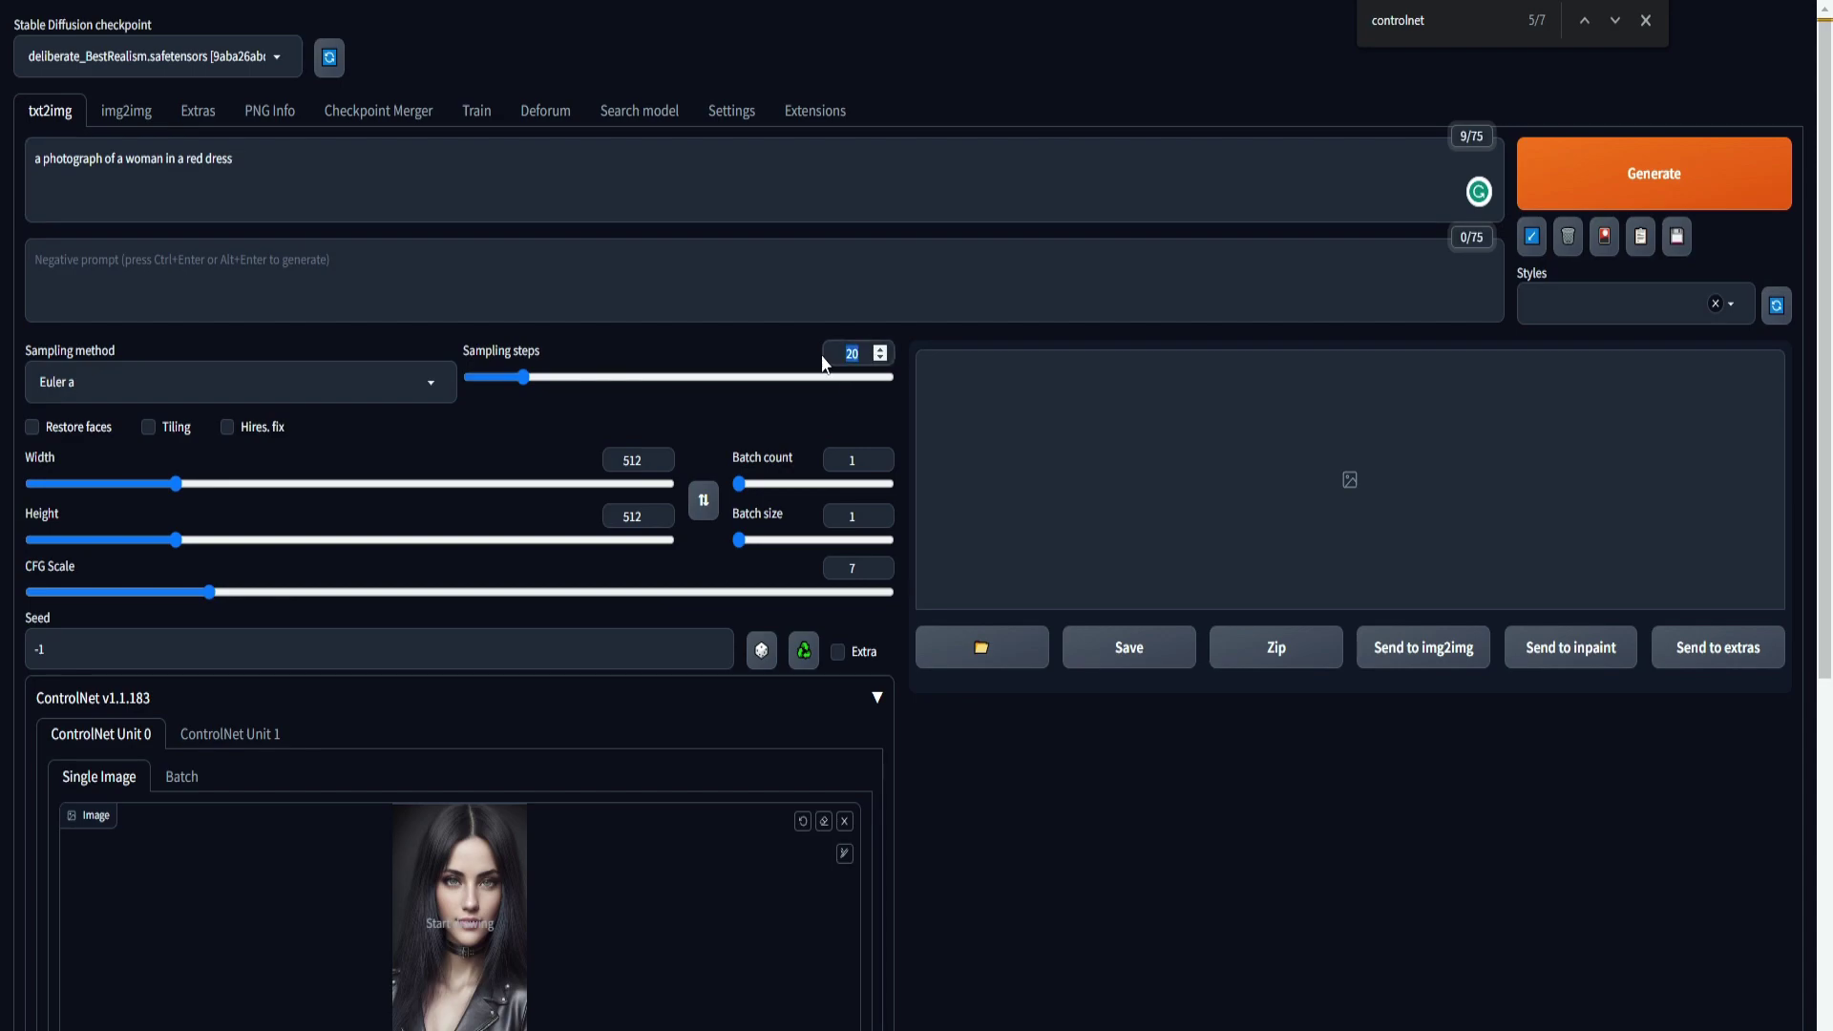
type("25")
double_click(602, 523)
type("800")
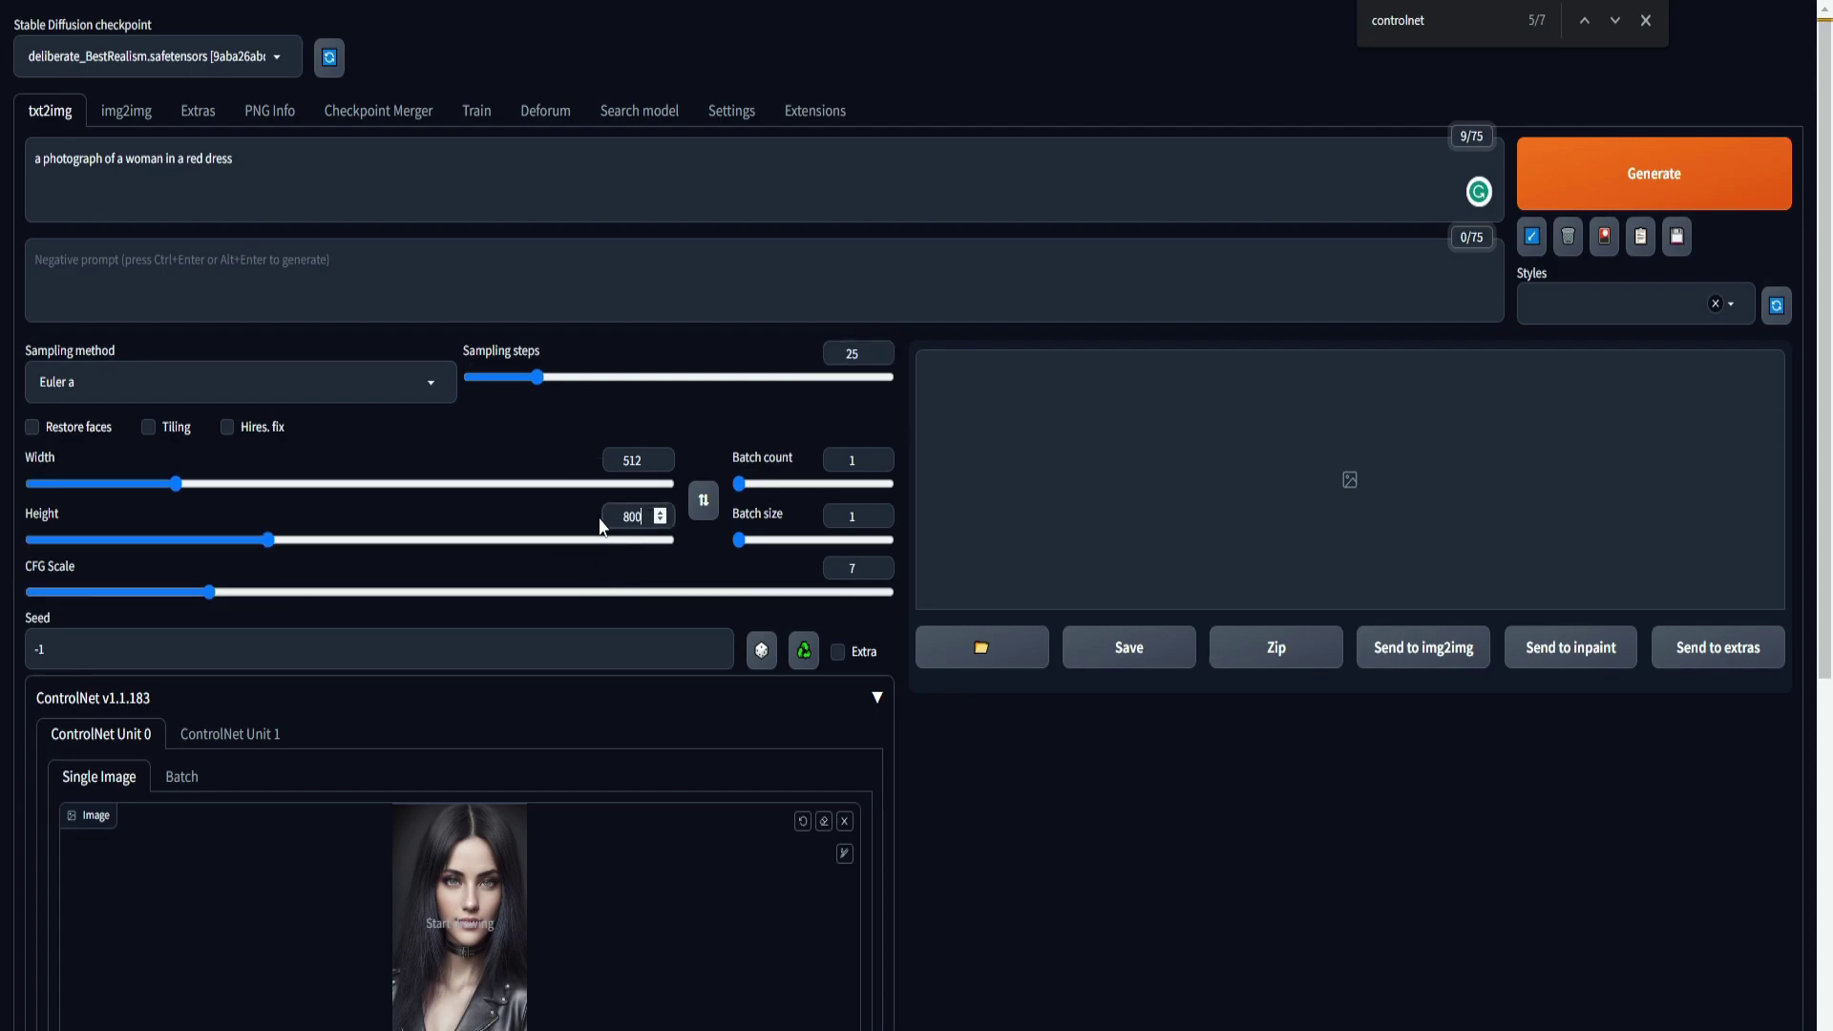
double_click(611, 460)
type("450")
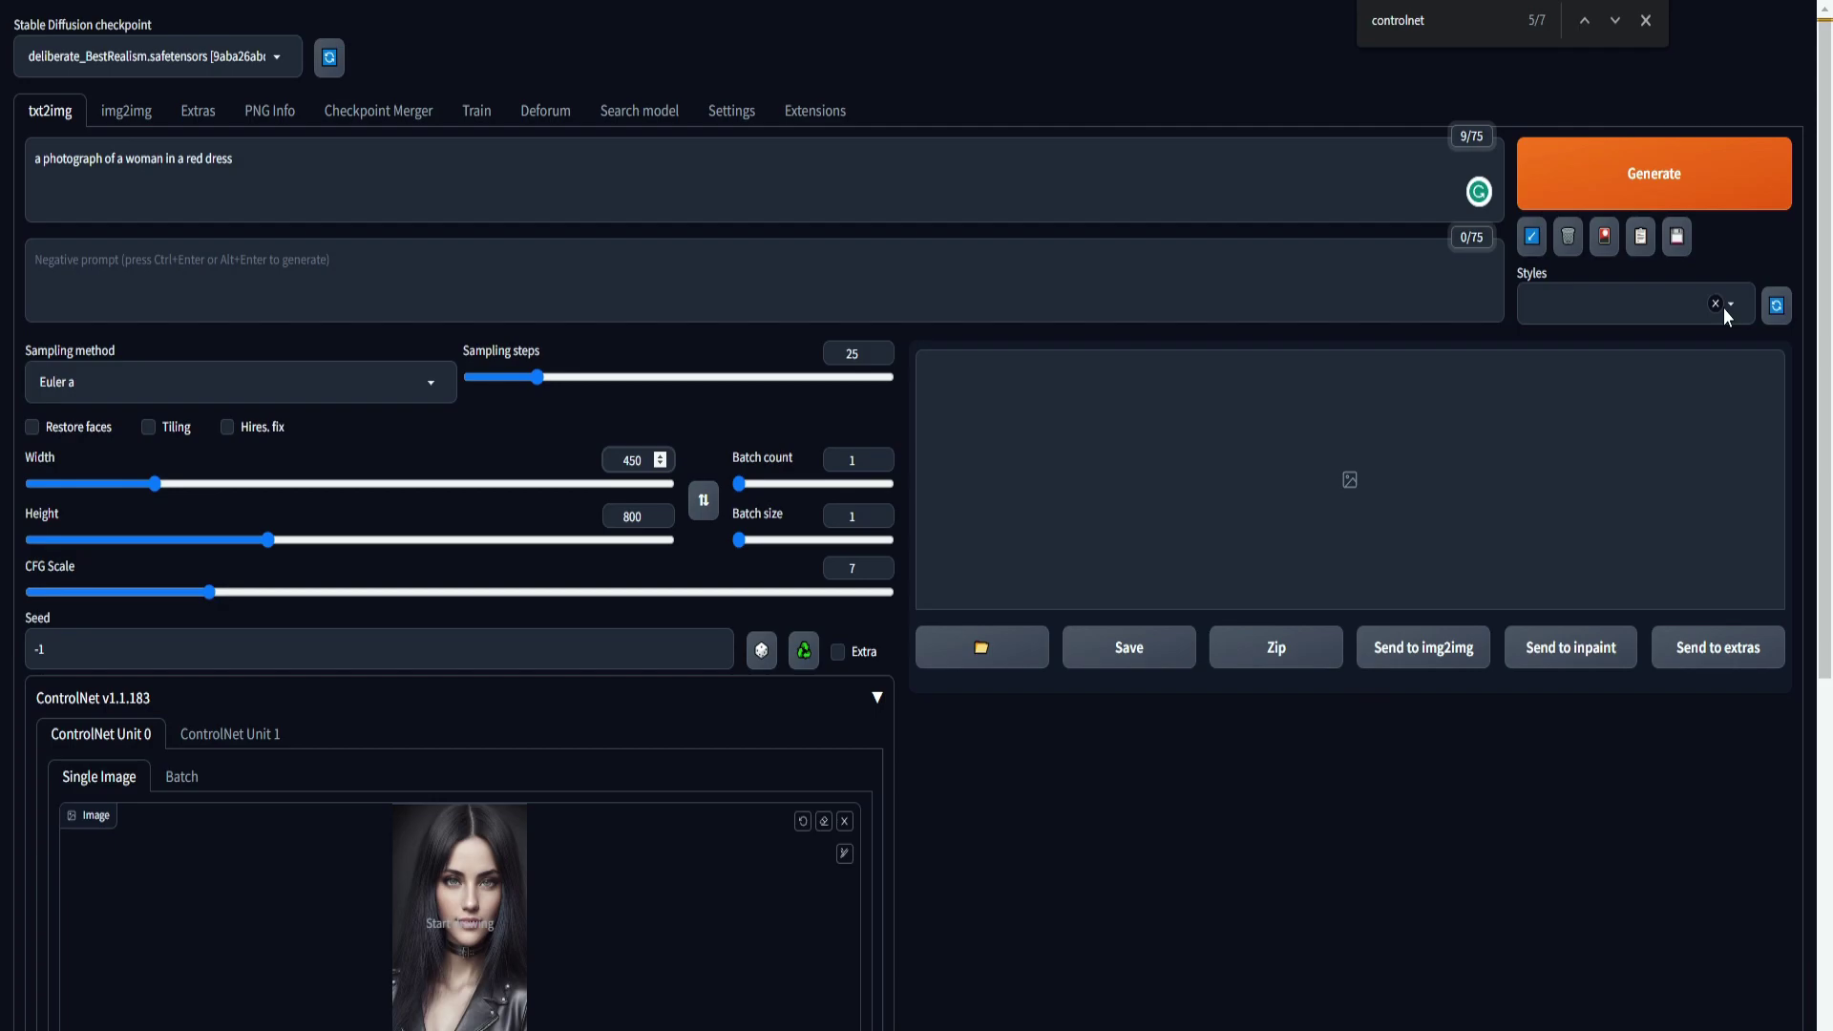
left_click(1640, 235)
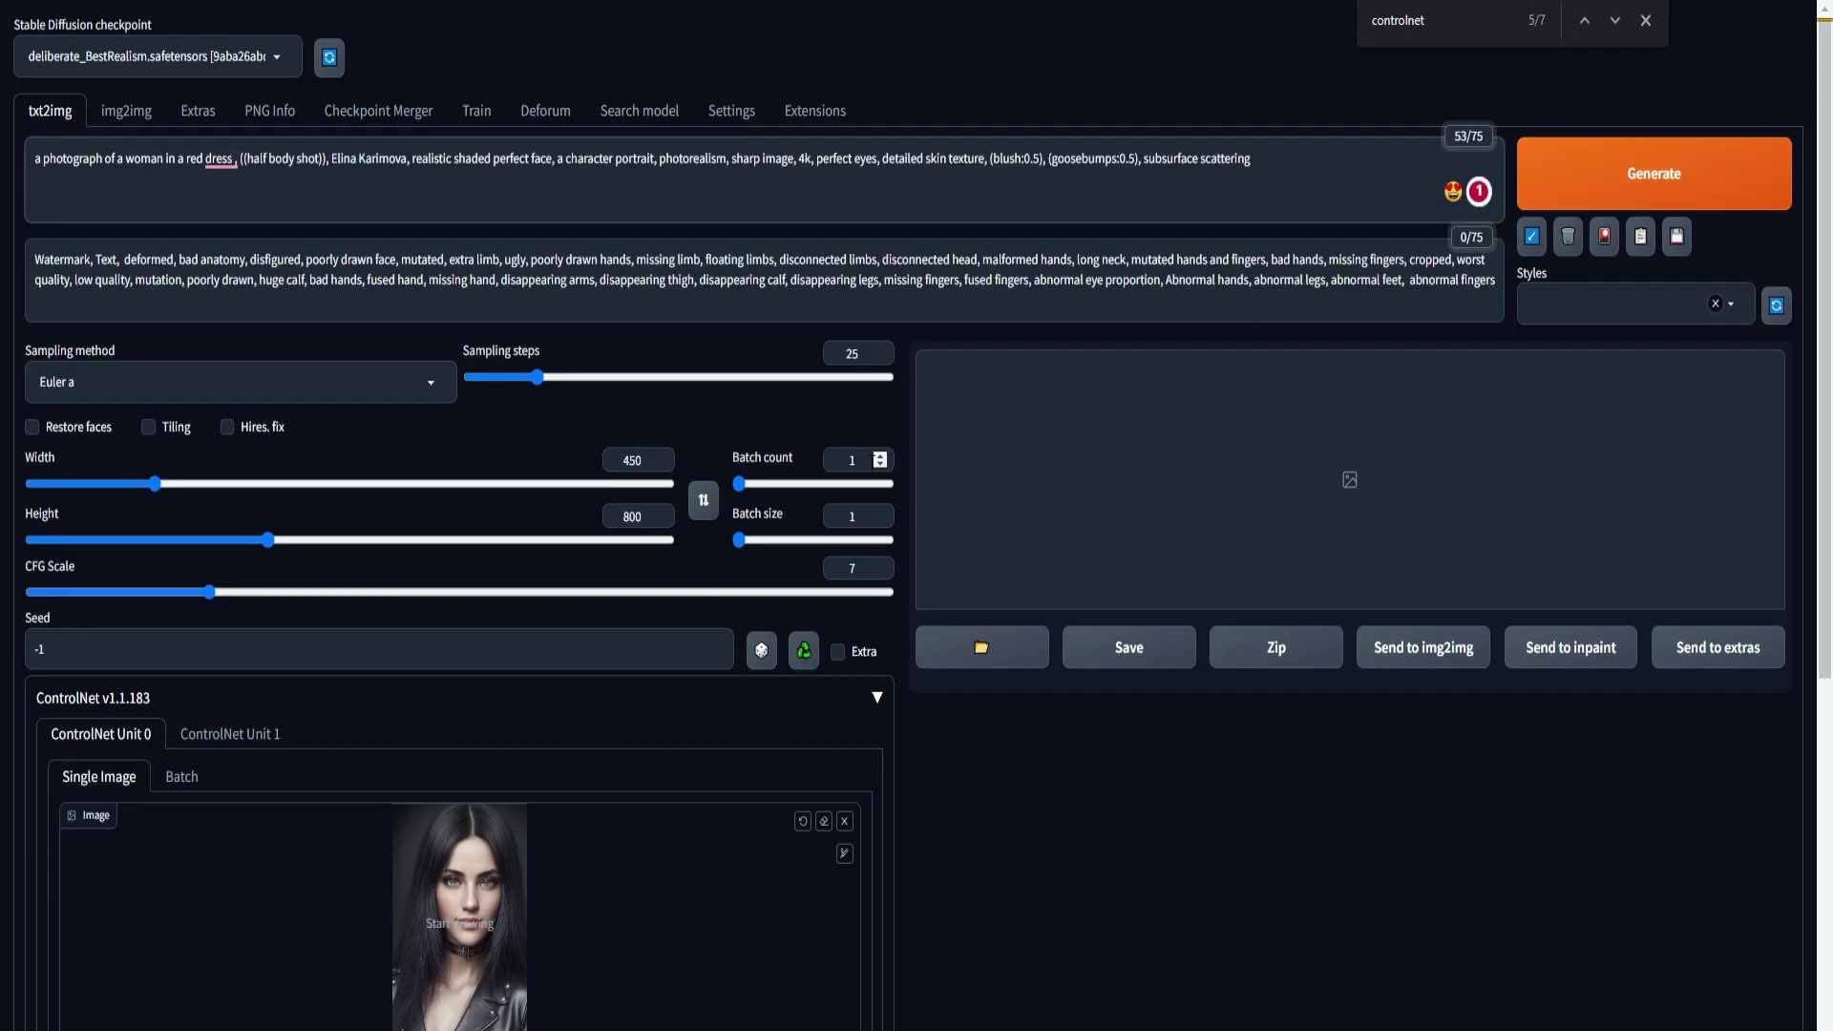
double_click(840, 462)
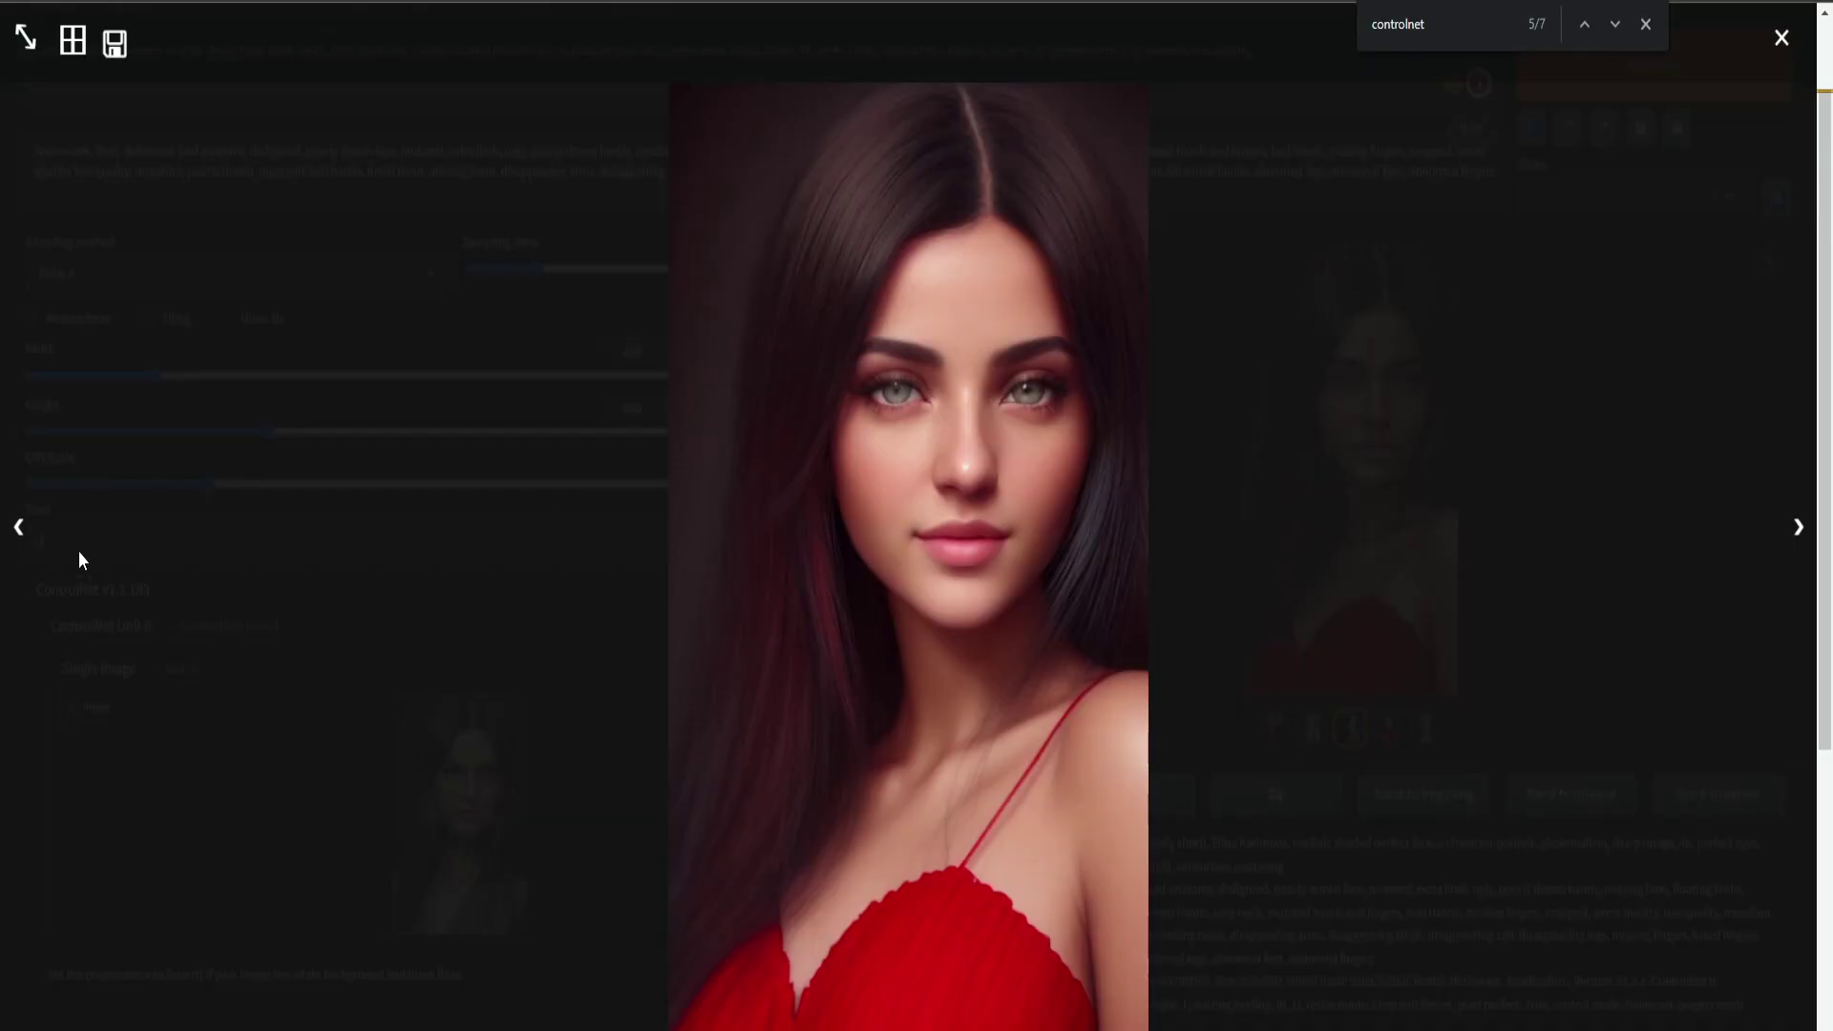
Step: Browse the enlarged red-dress portraits, then close the lightbox
left_click(19, 535)
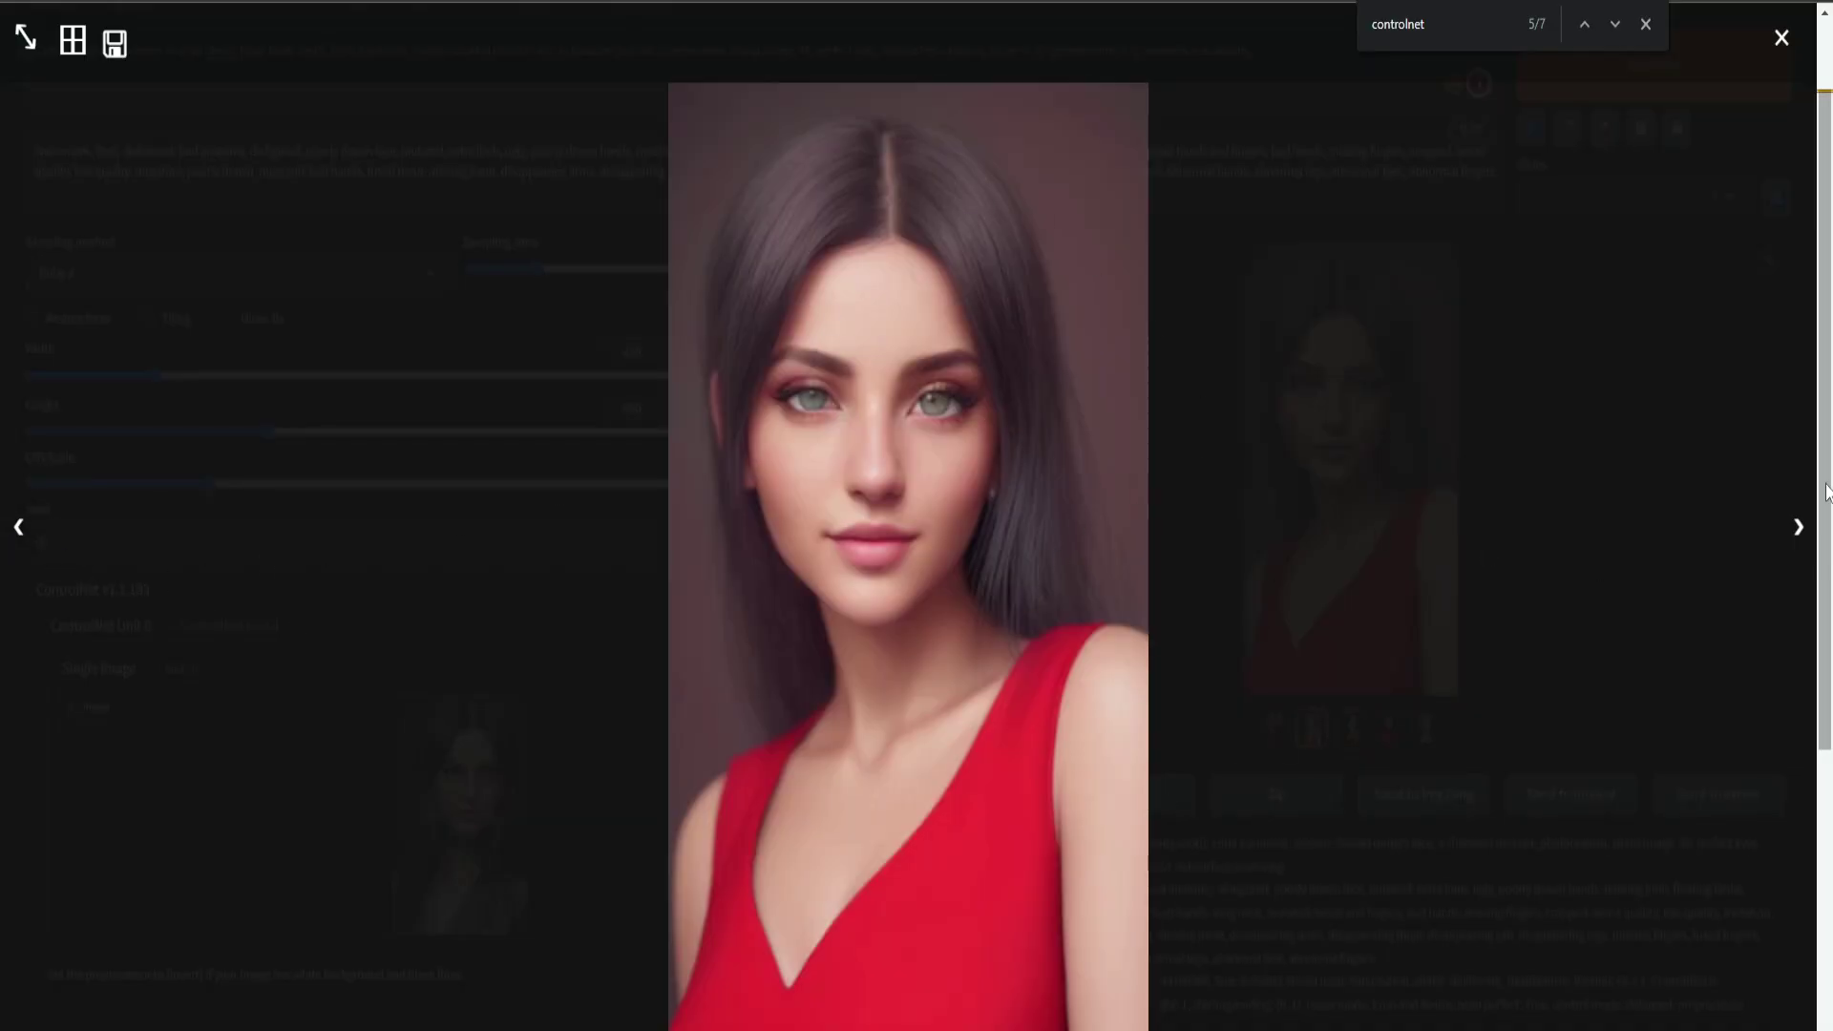
left_click(1798, 531)
key("Escape")
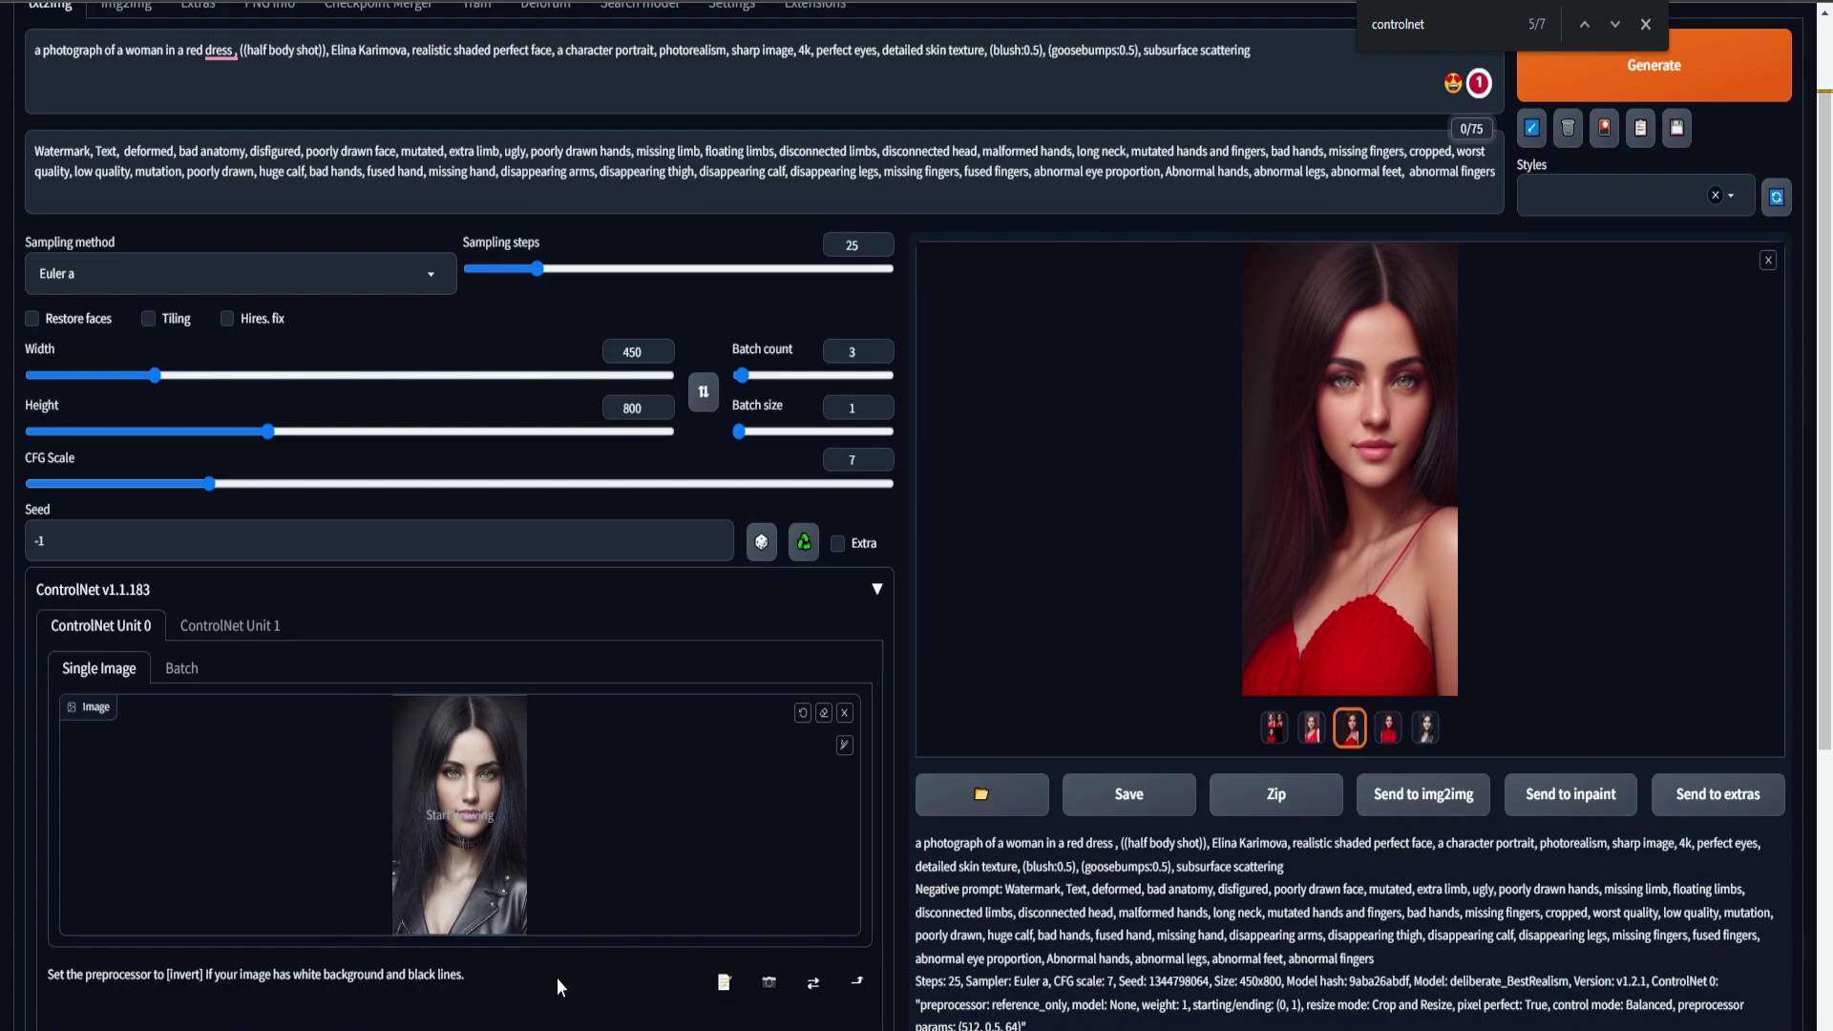
scroll(557, 978, "up", 1)
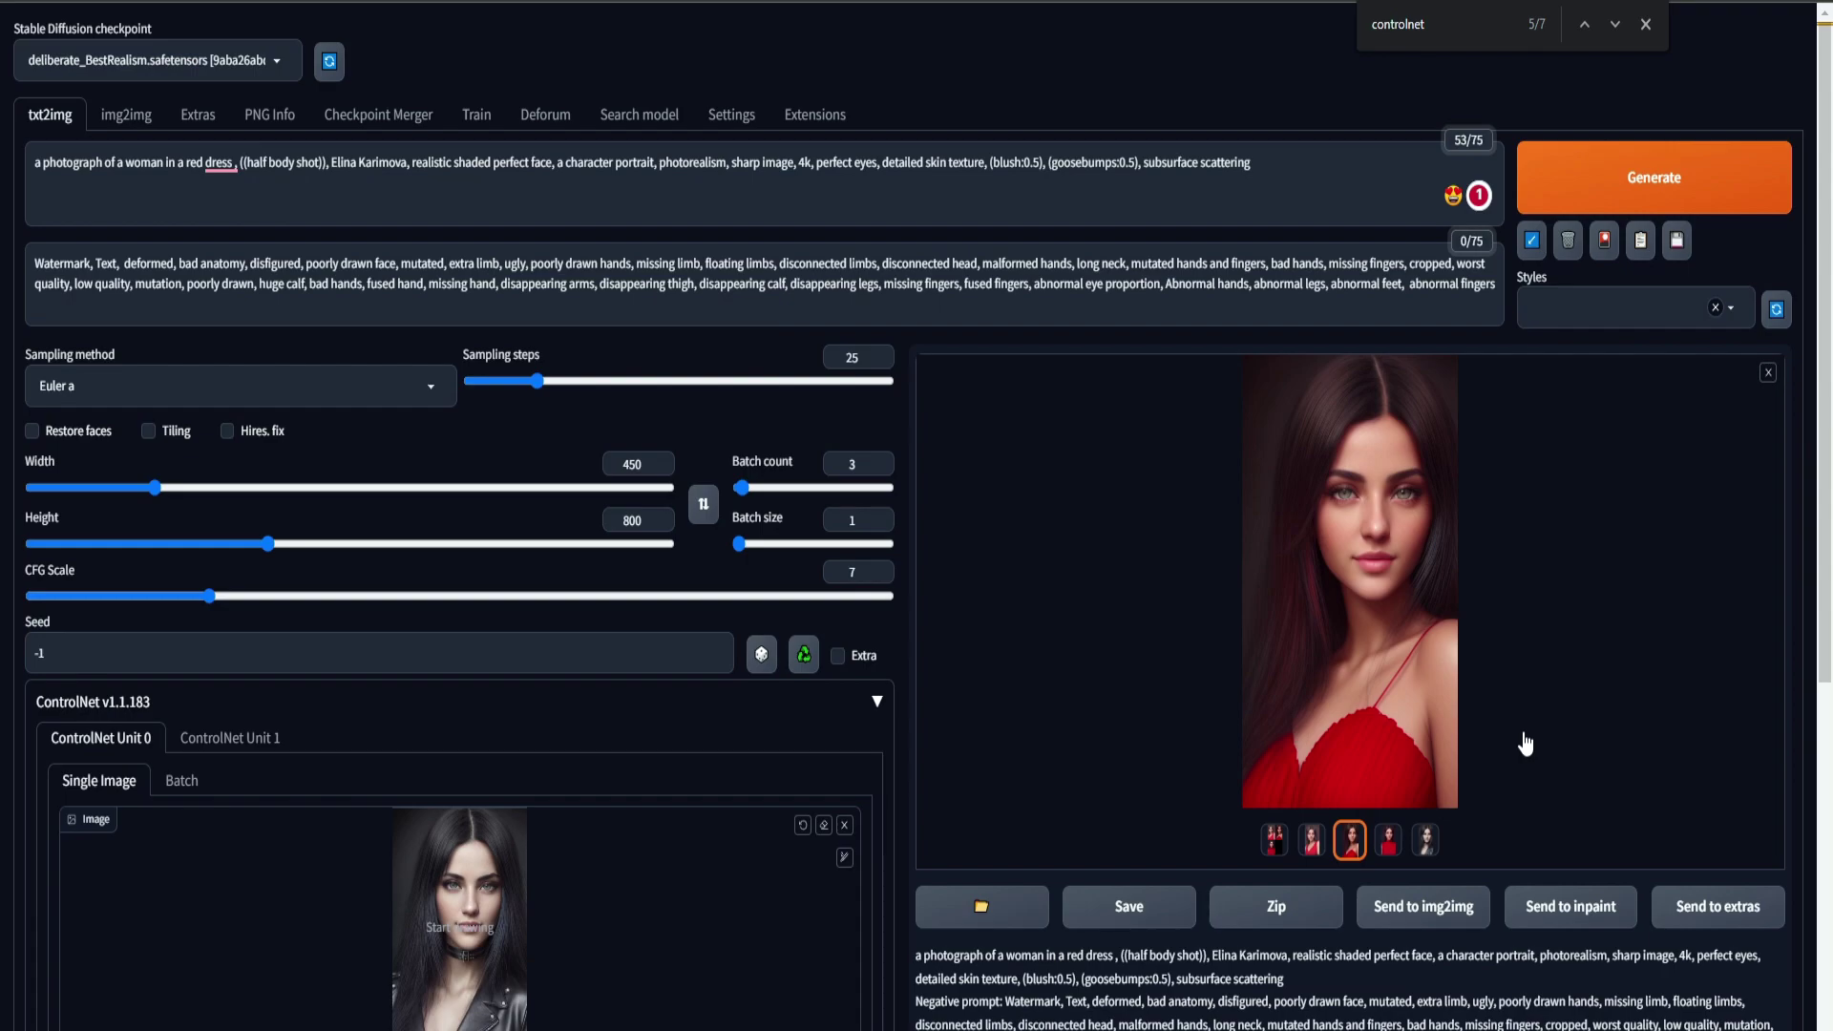
Step: Replace 'in a red dress' with 'eating a delicious hamburger sitting in a dinner' and remove the old tail
left_click_drag(166, 163, 235, 163)
key("BackSpace")
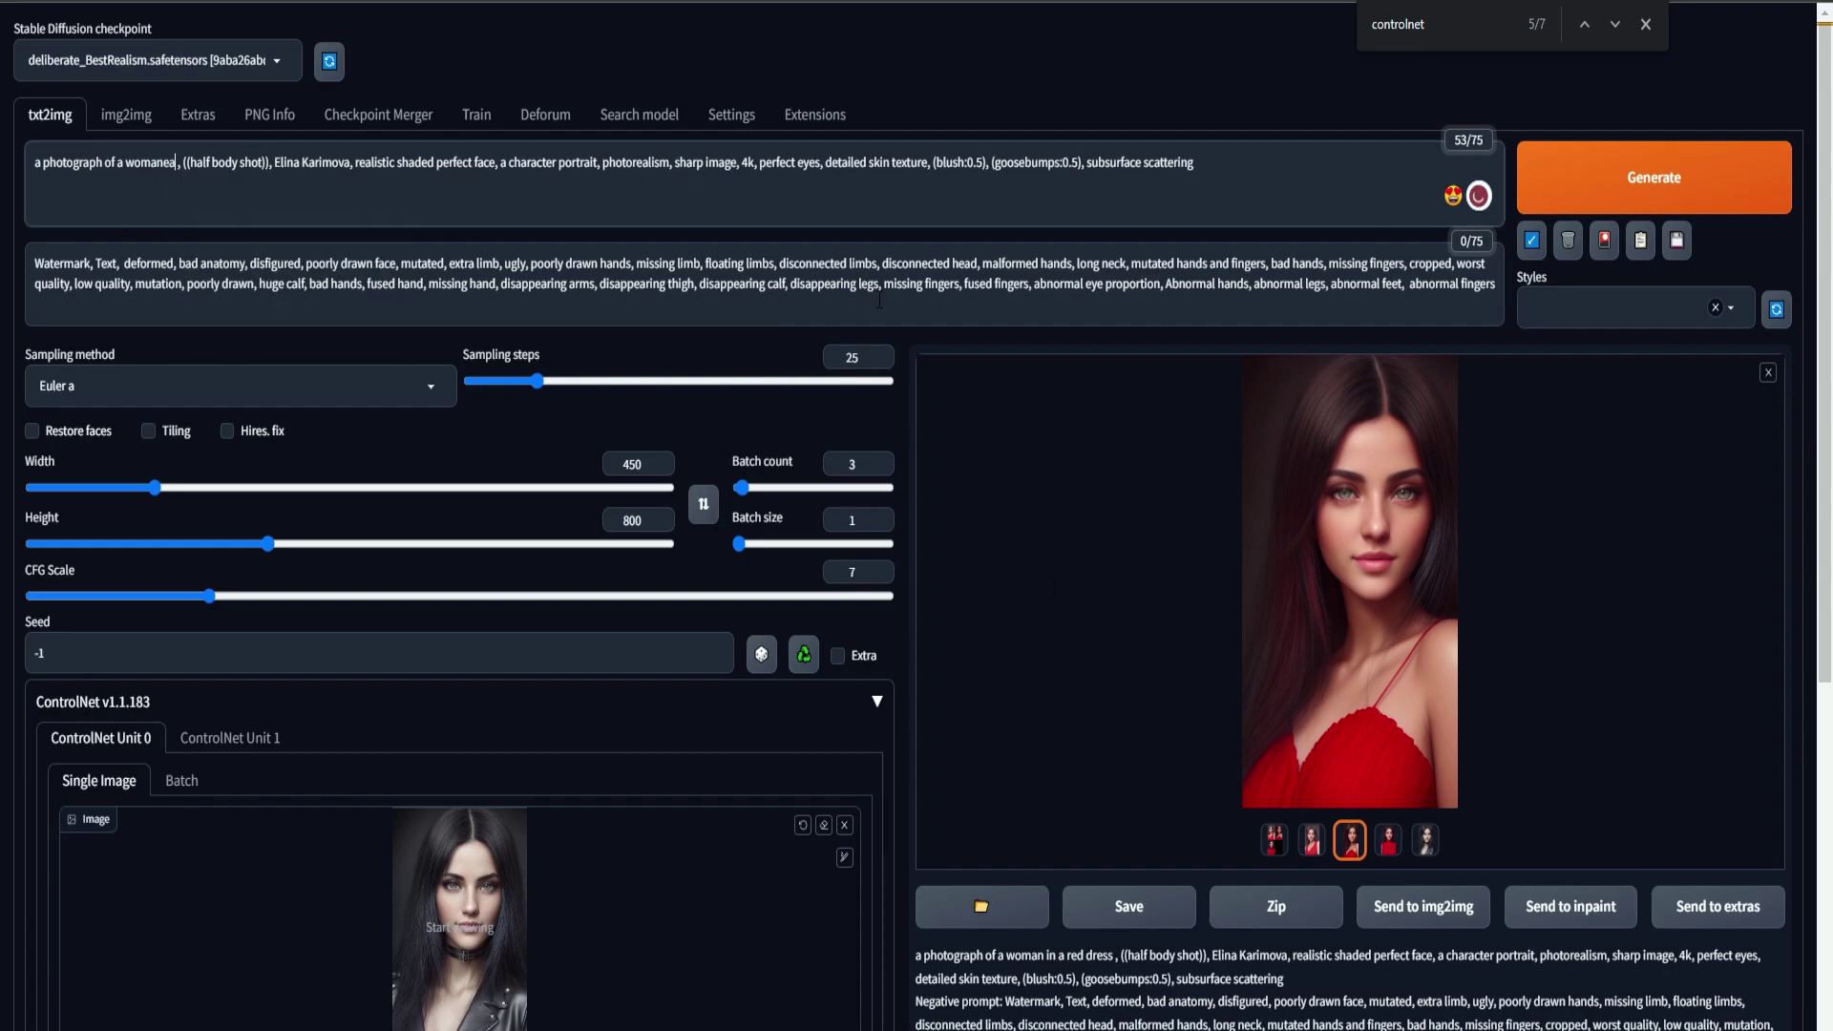
type("eating a")
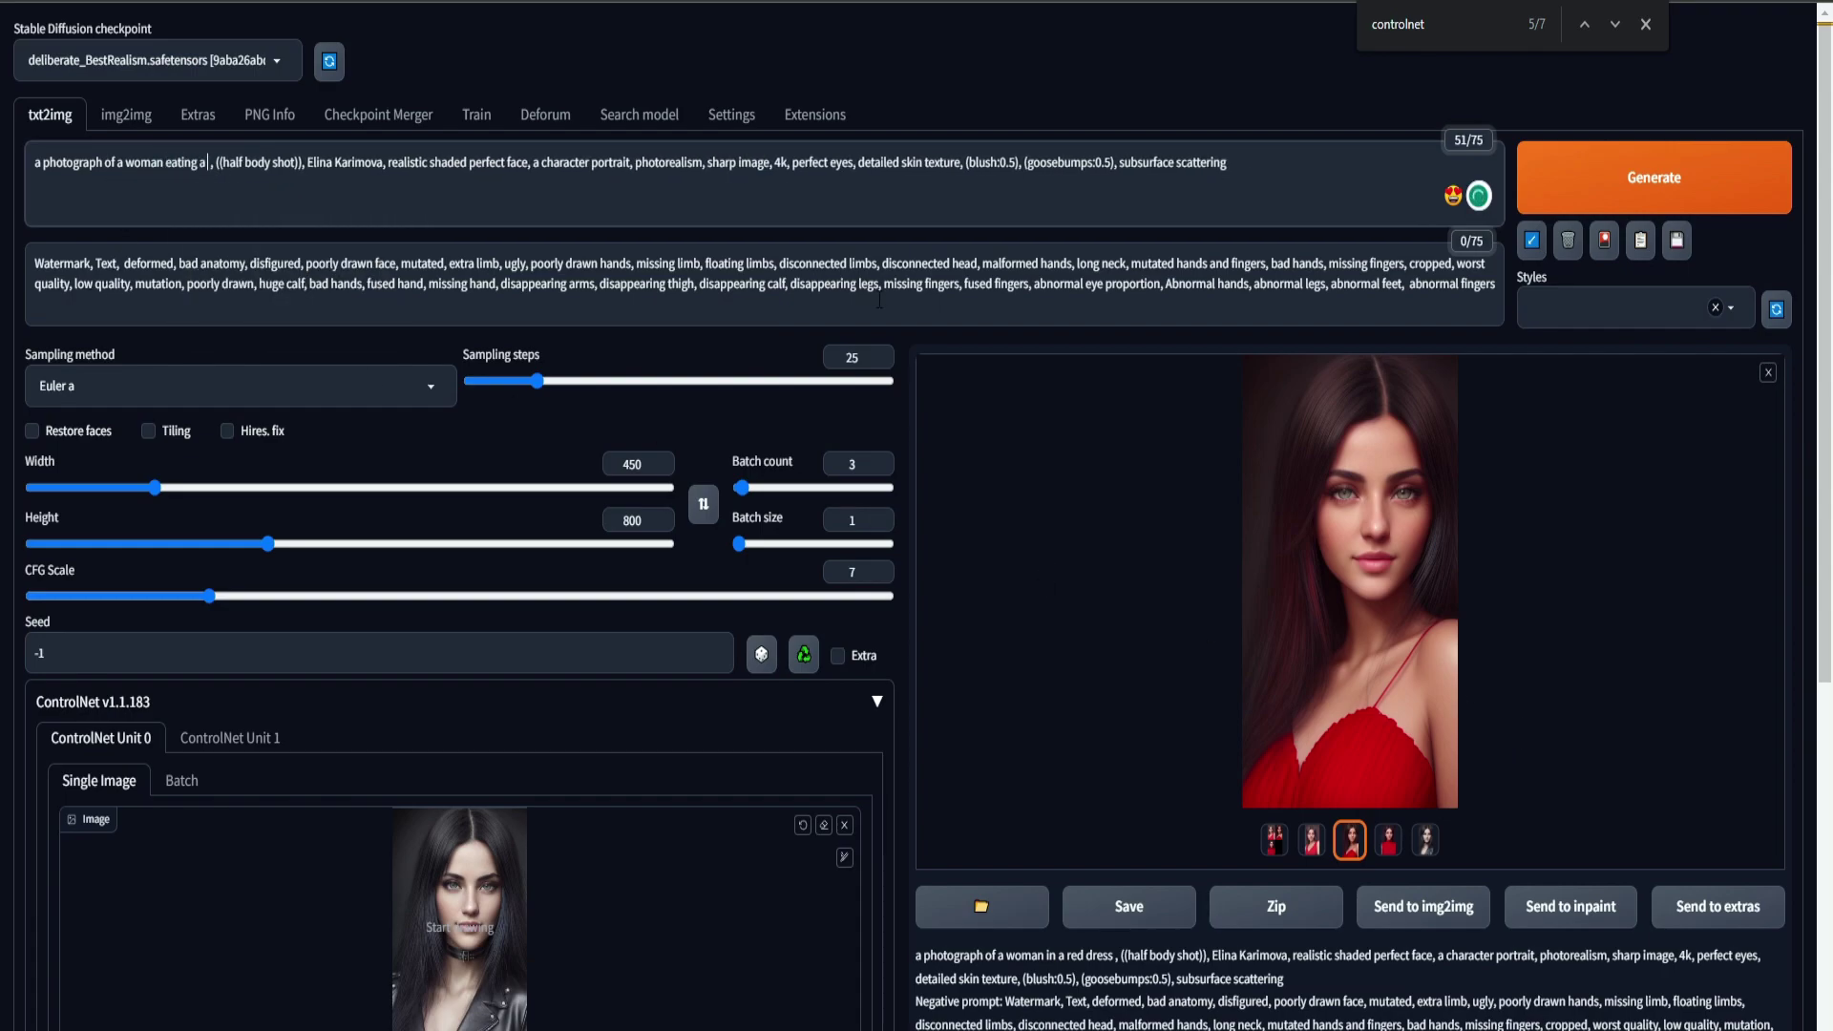
type(" delicious hamburger")
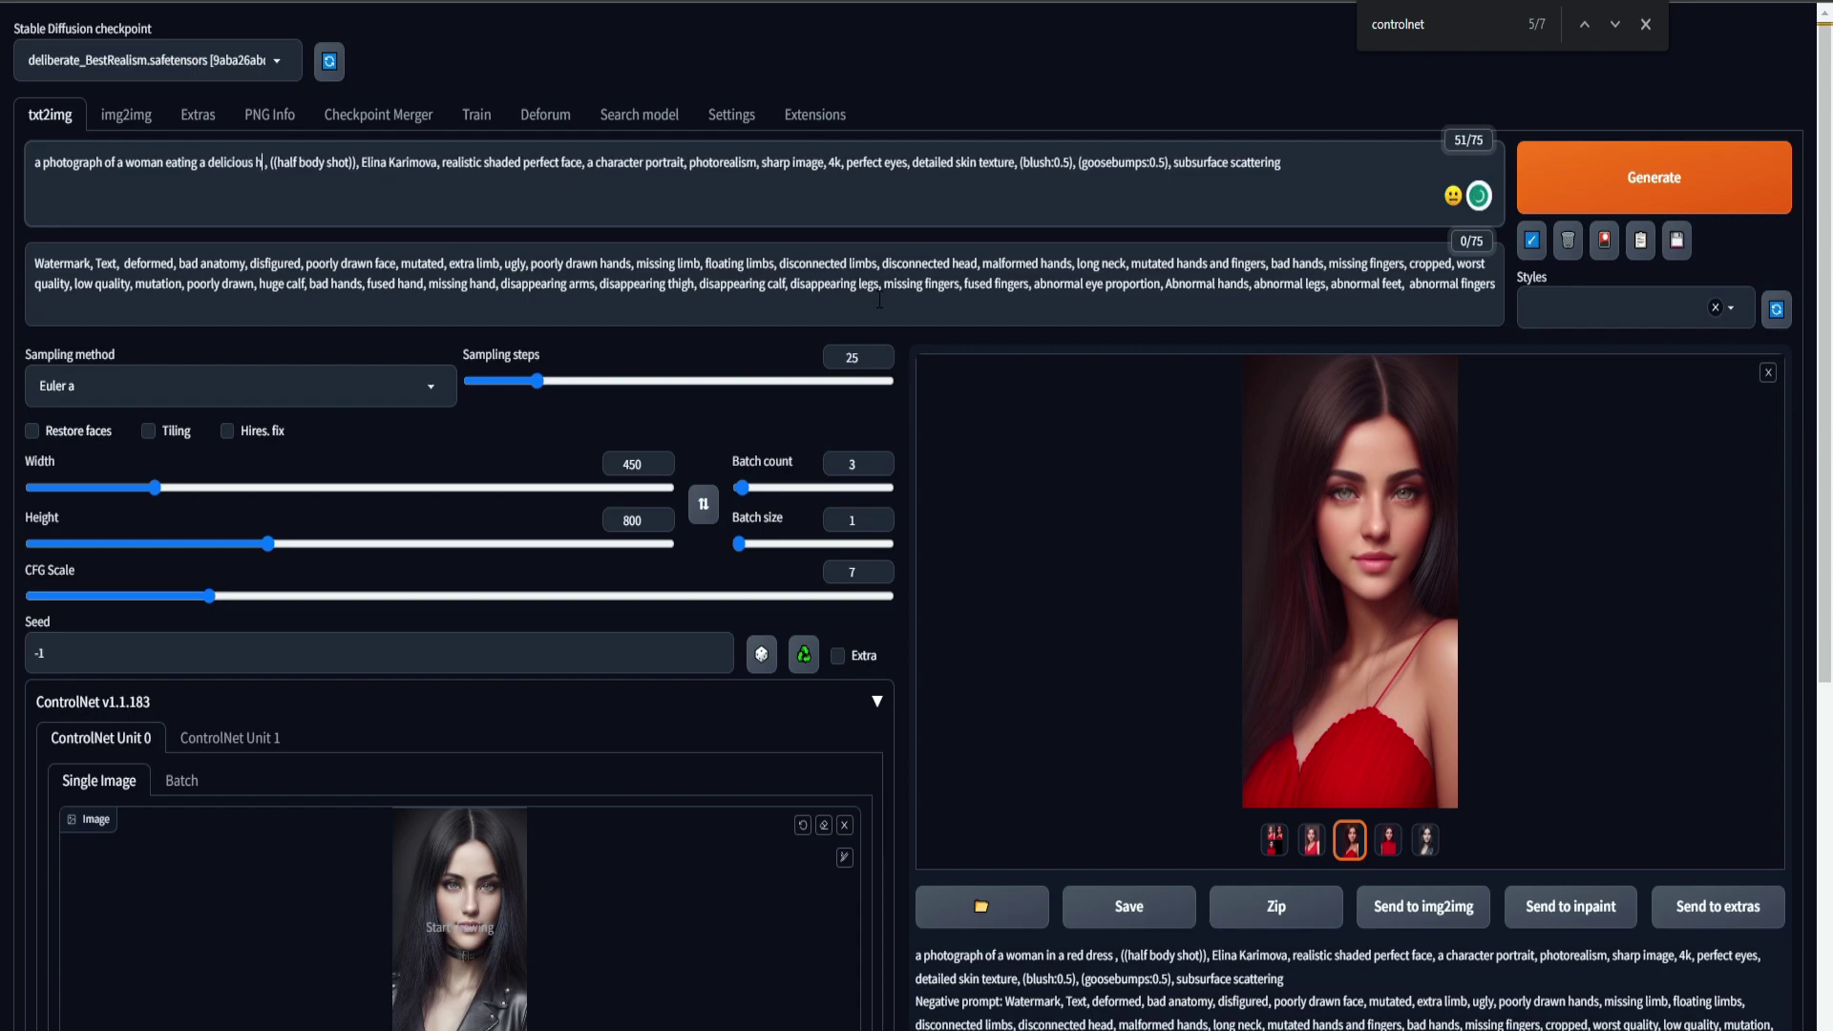
type(" sitting in a dinner")
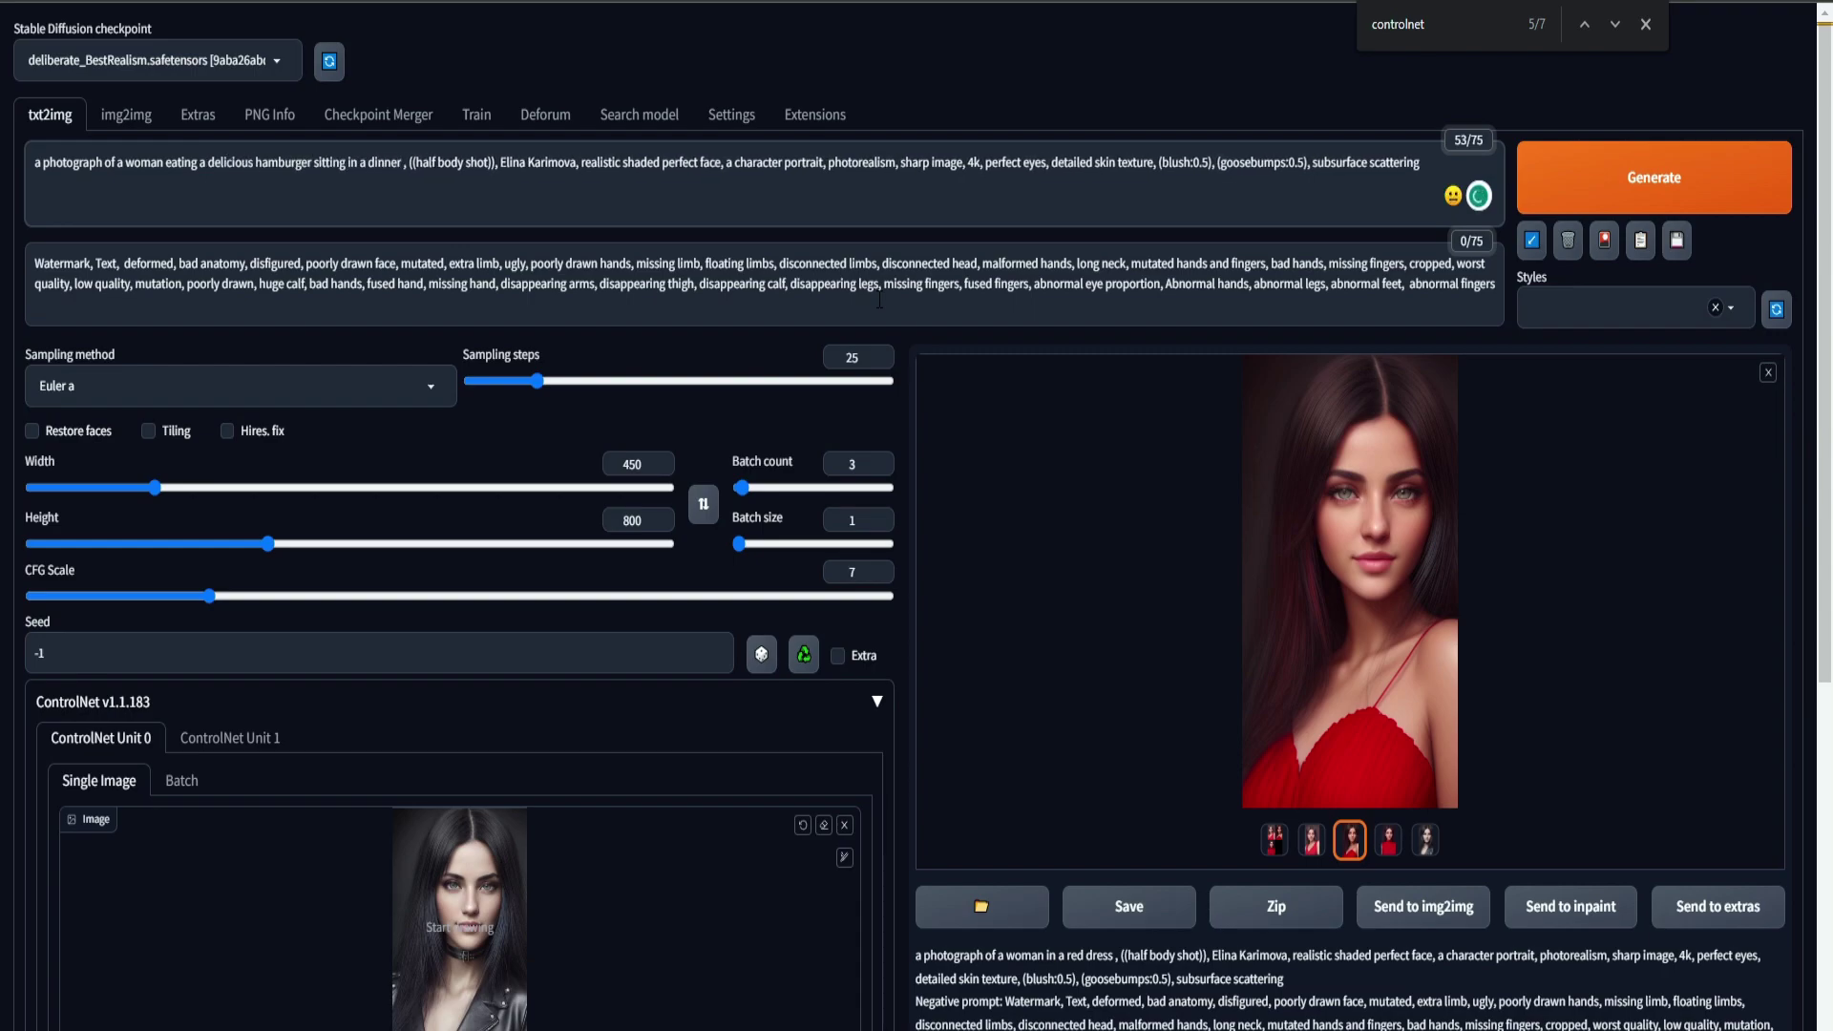
left_click_drag(499, 163, 409, 162)
key("BackSpace")
key("shift+End")
key("BackSpace")
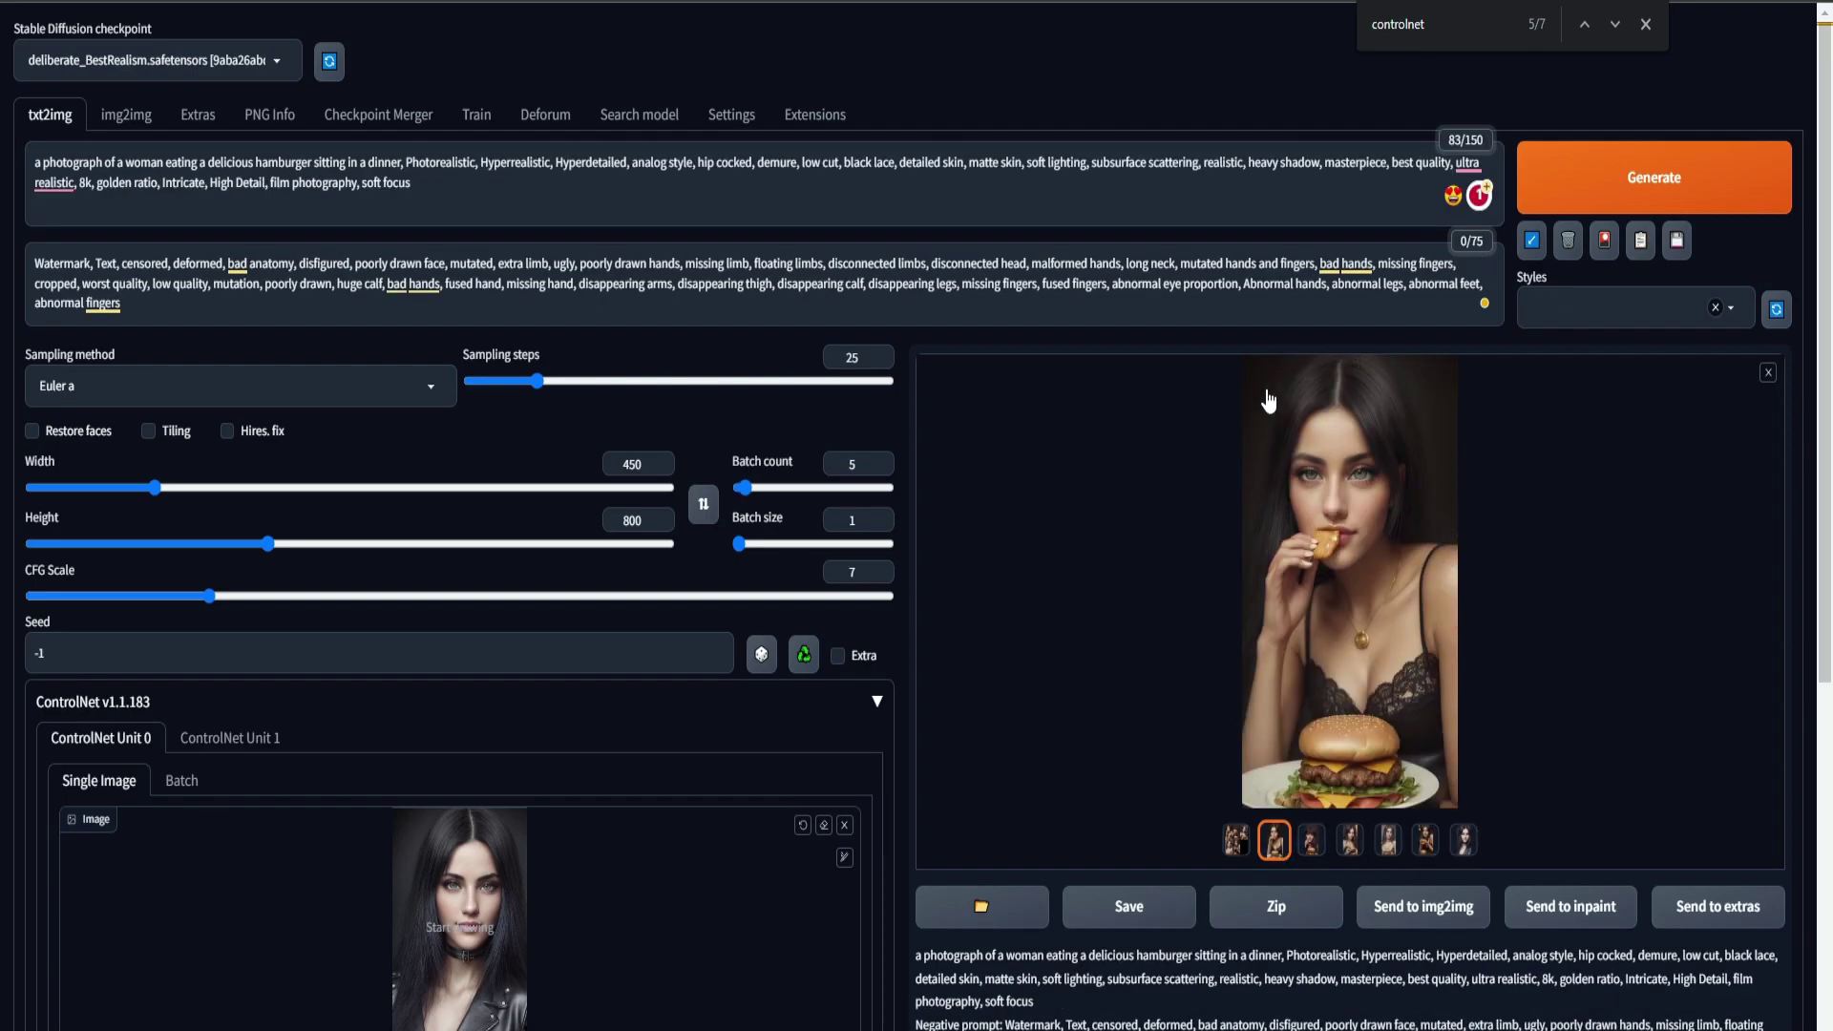
Step: Compare the third, fourth and fifth generated burger portraits in the gallery
left_click(1312, 841)
left_click(1353, 845)
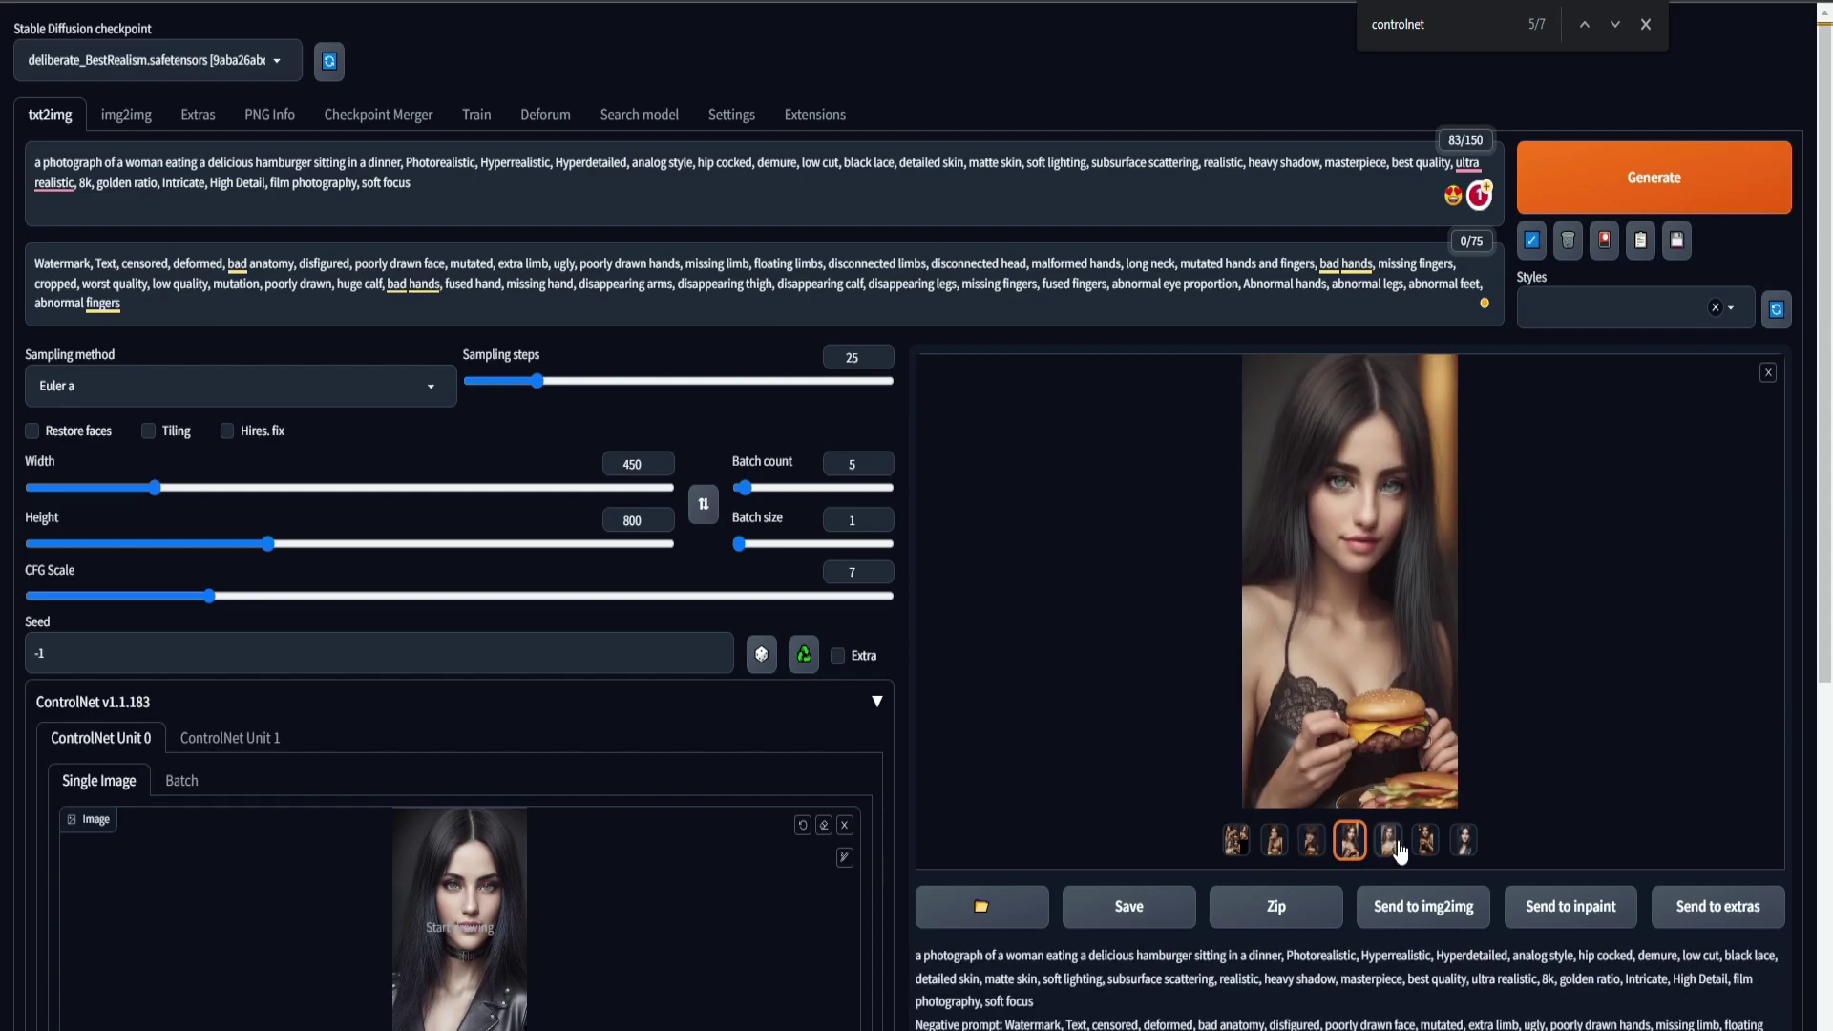
left_click(1392, 846)
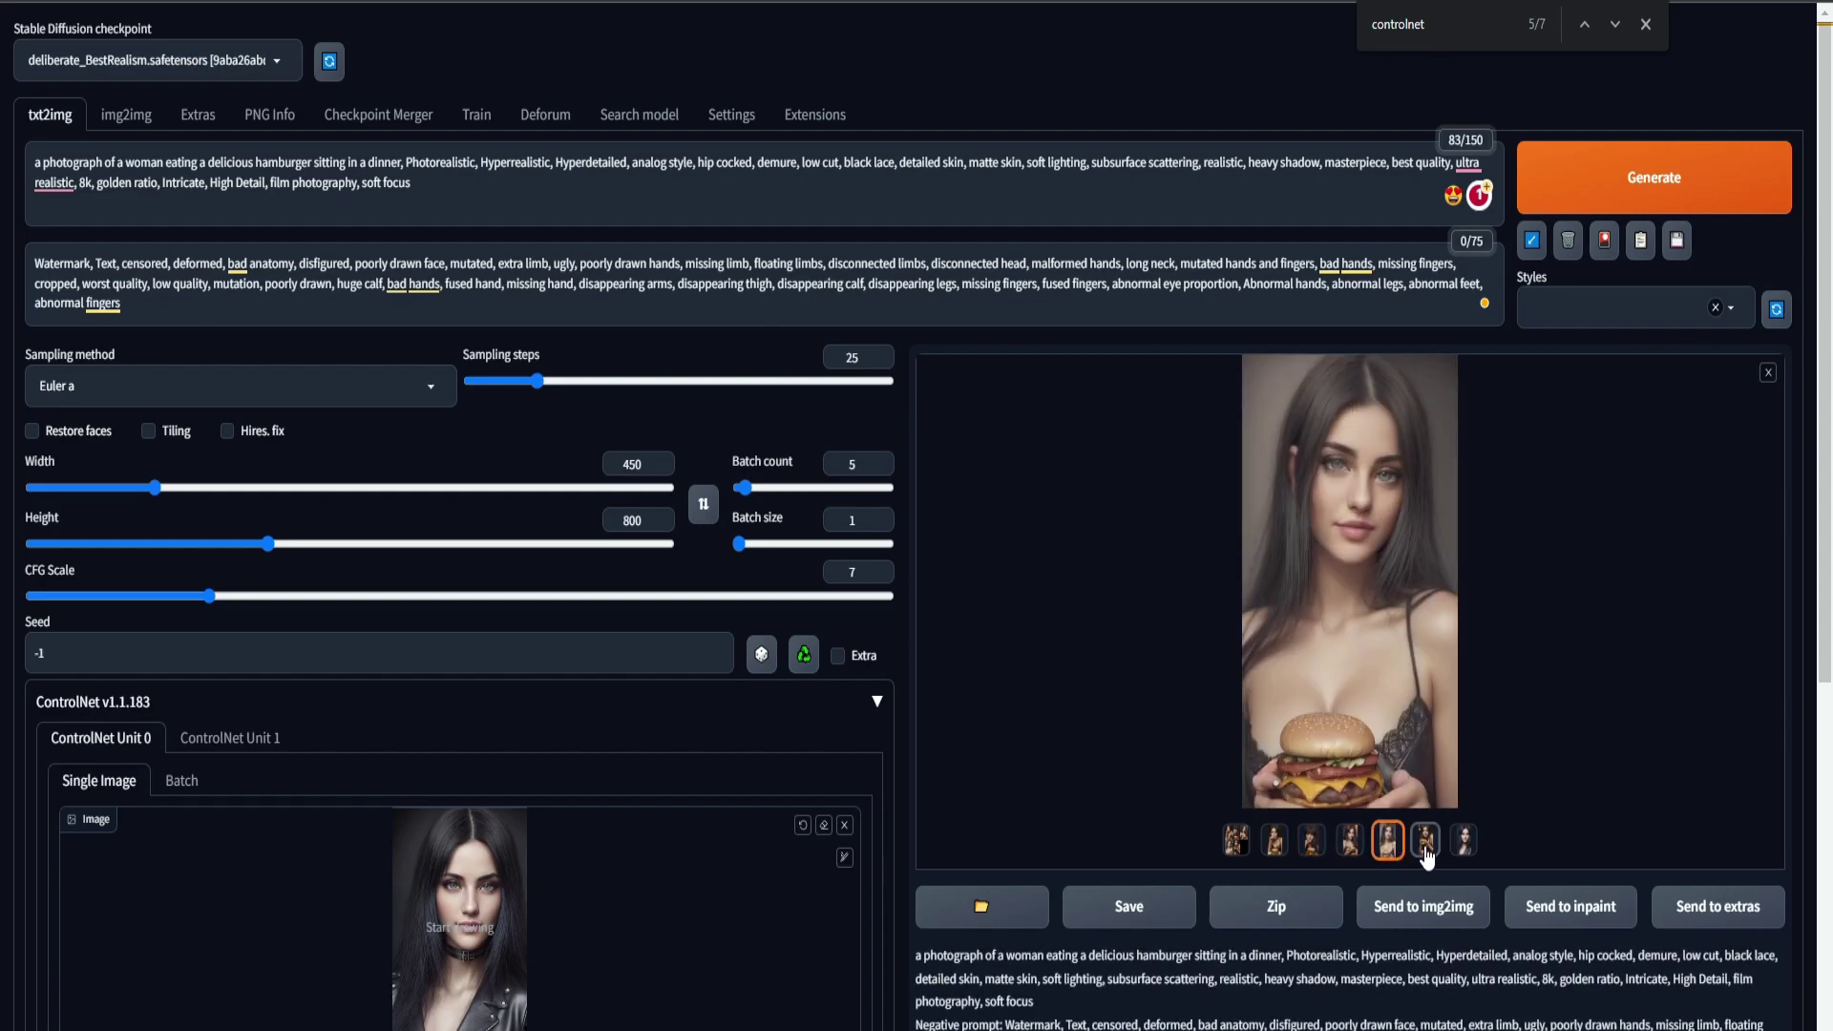
left_click(1349, 842)
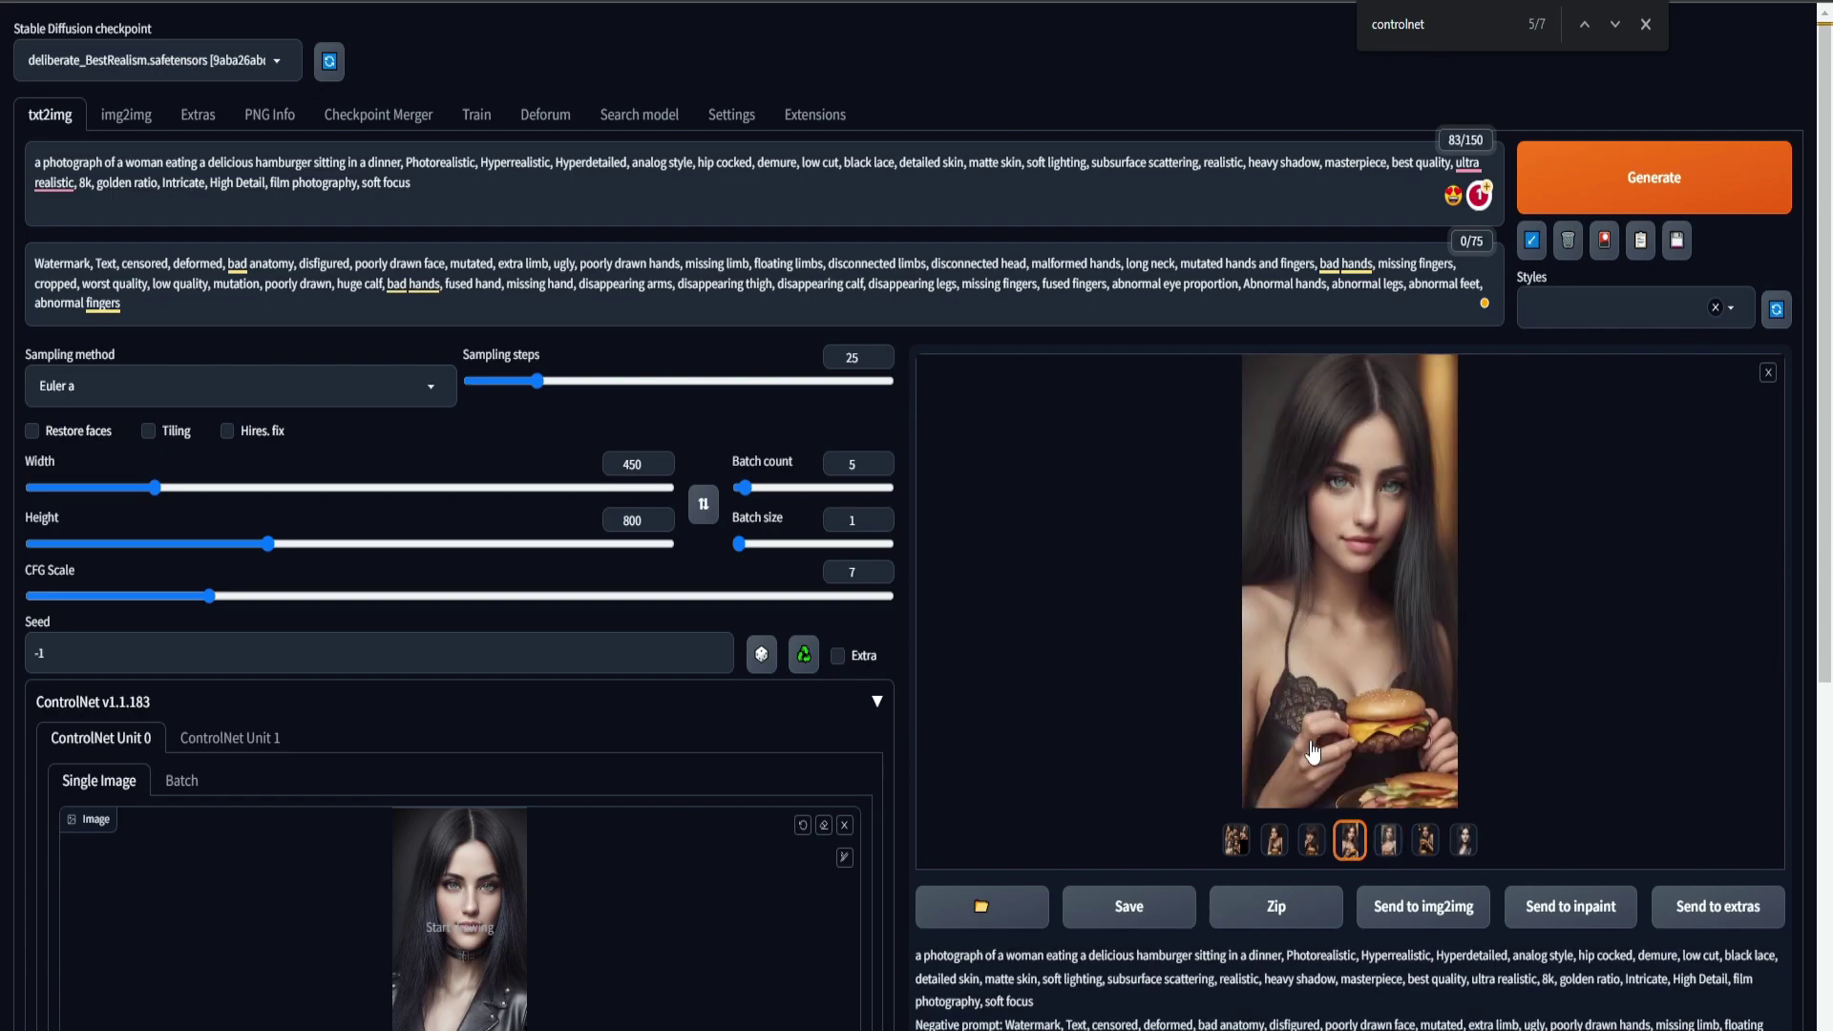
left_click(1314, 845)
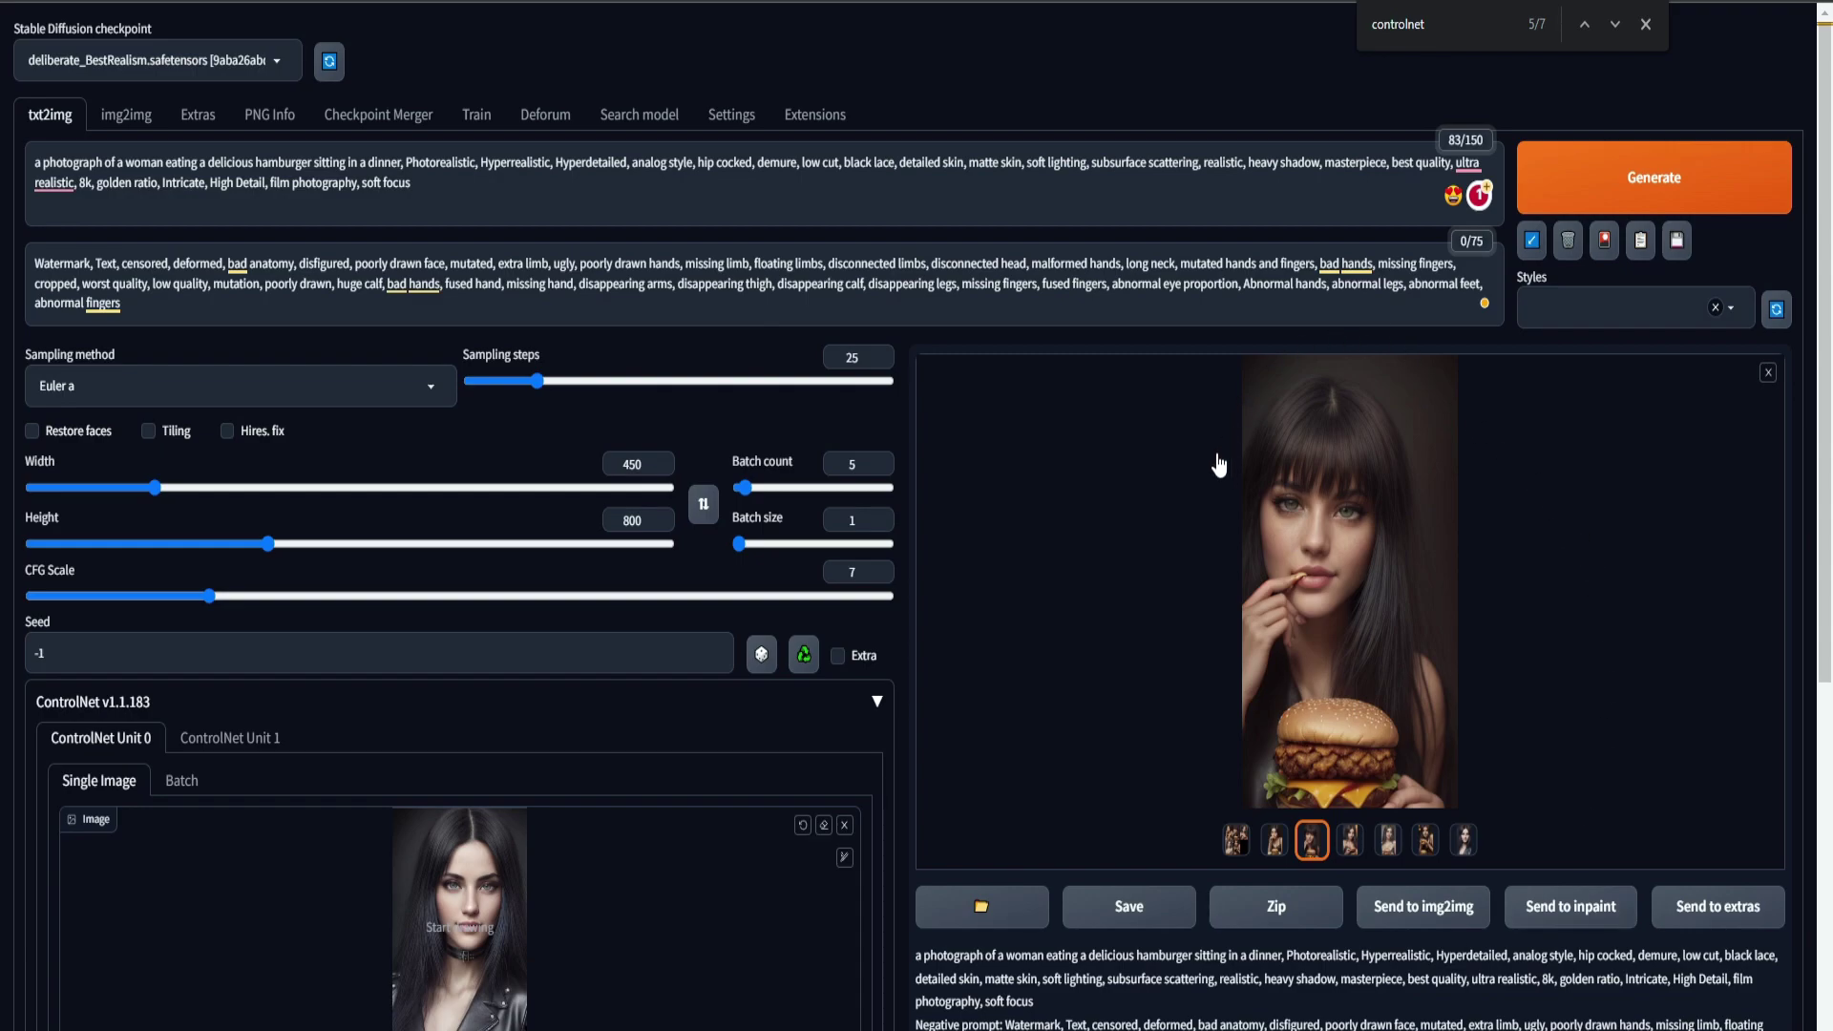
left_click(1350, 841)
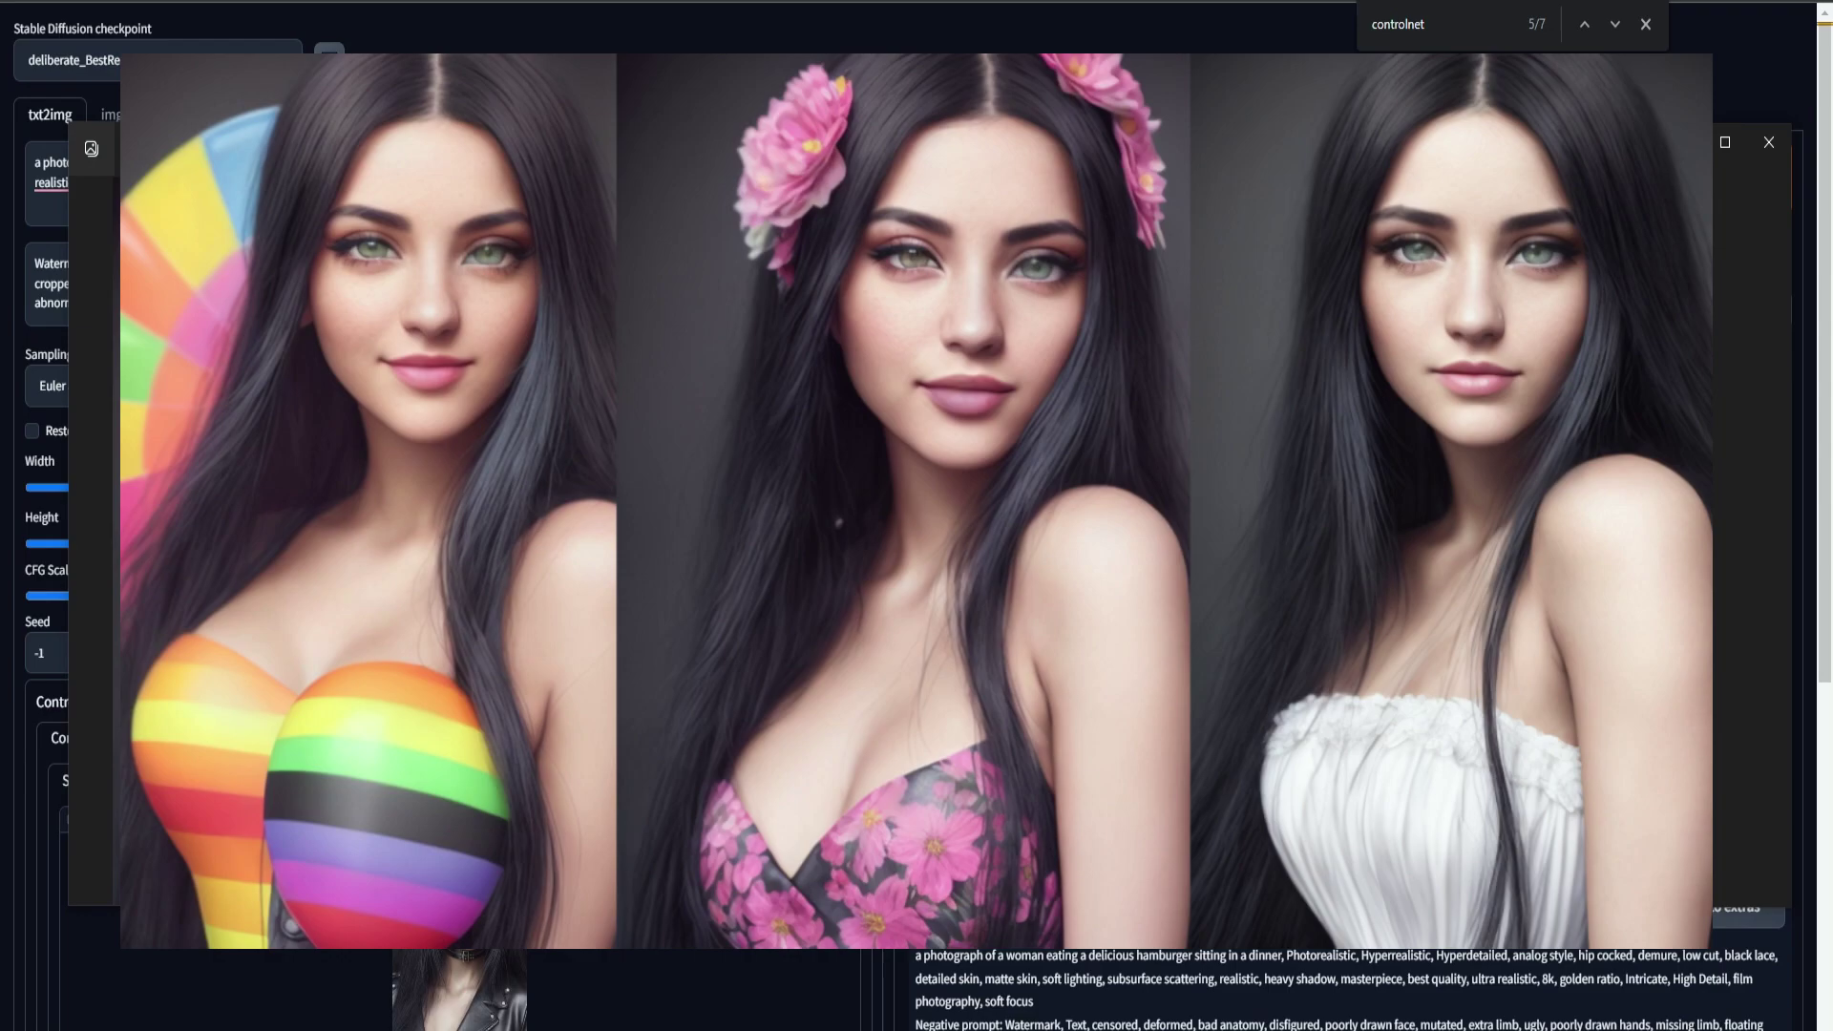
scroll(916, 516, "down", 7)
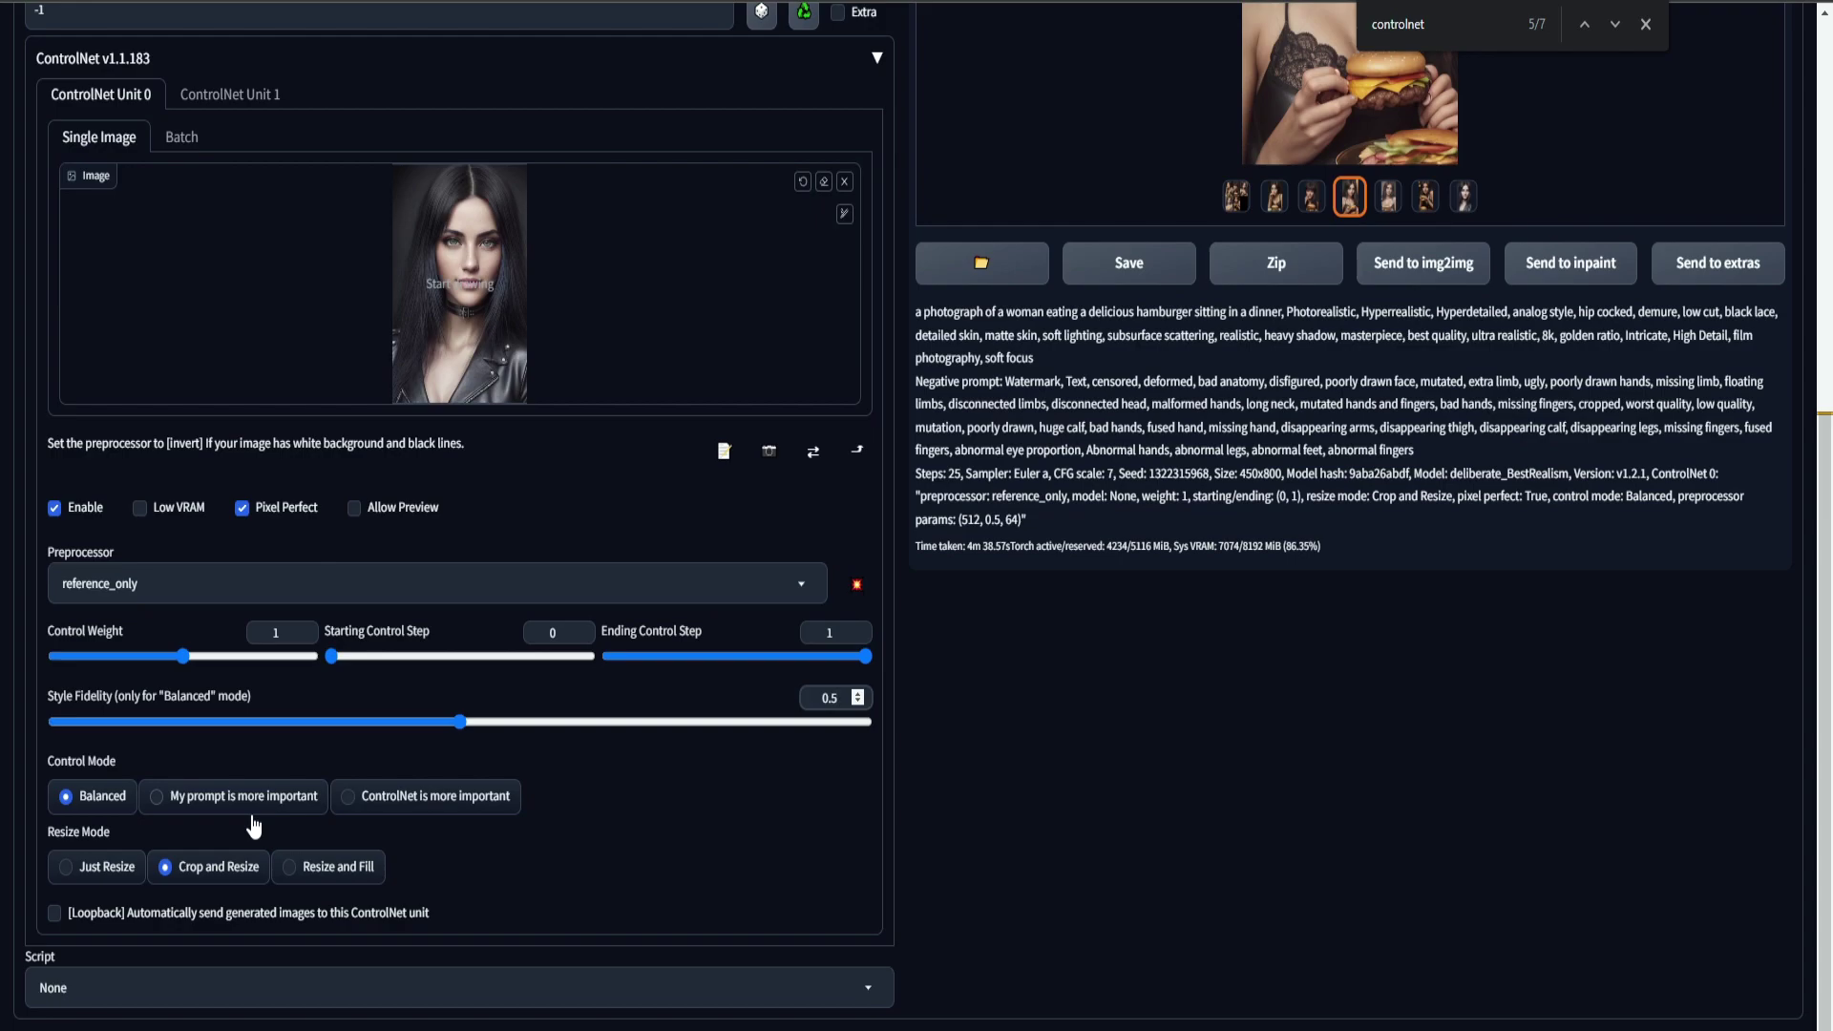
scroll(253, 826, "up", 7)
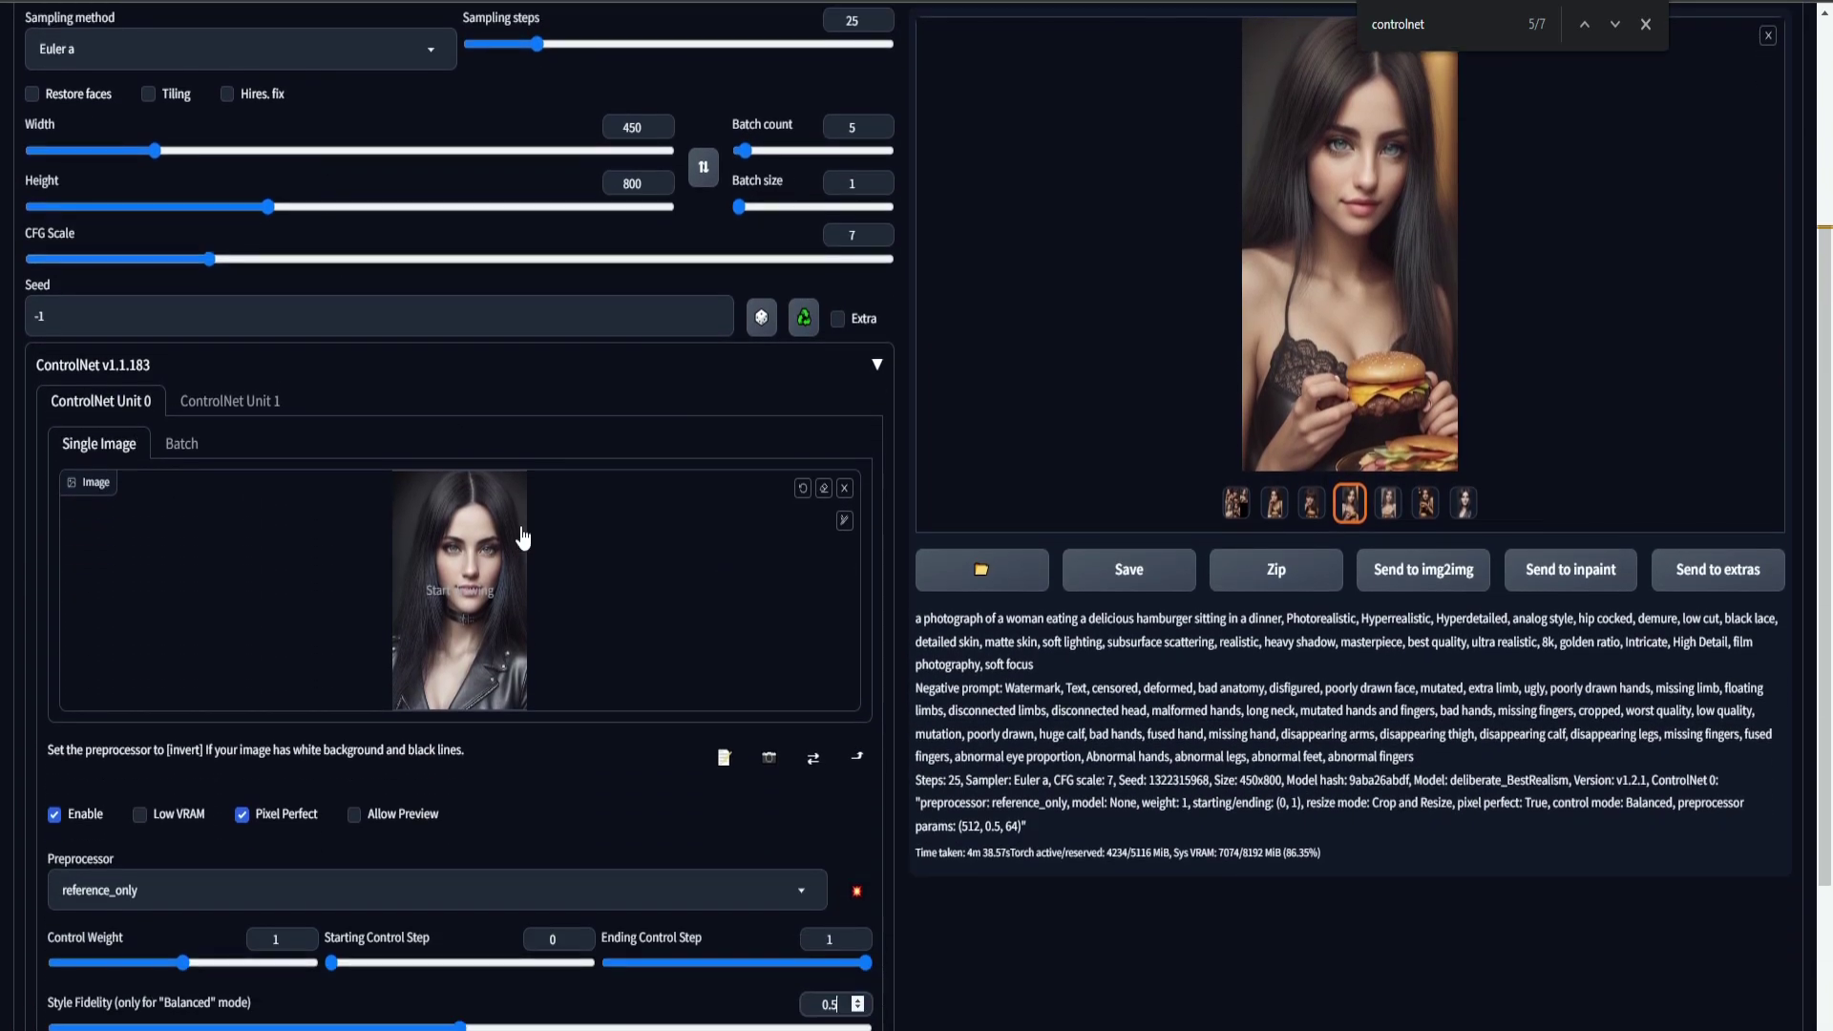
scroll(546, 782, "down", 2)
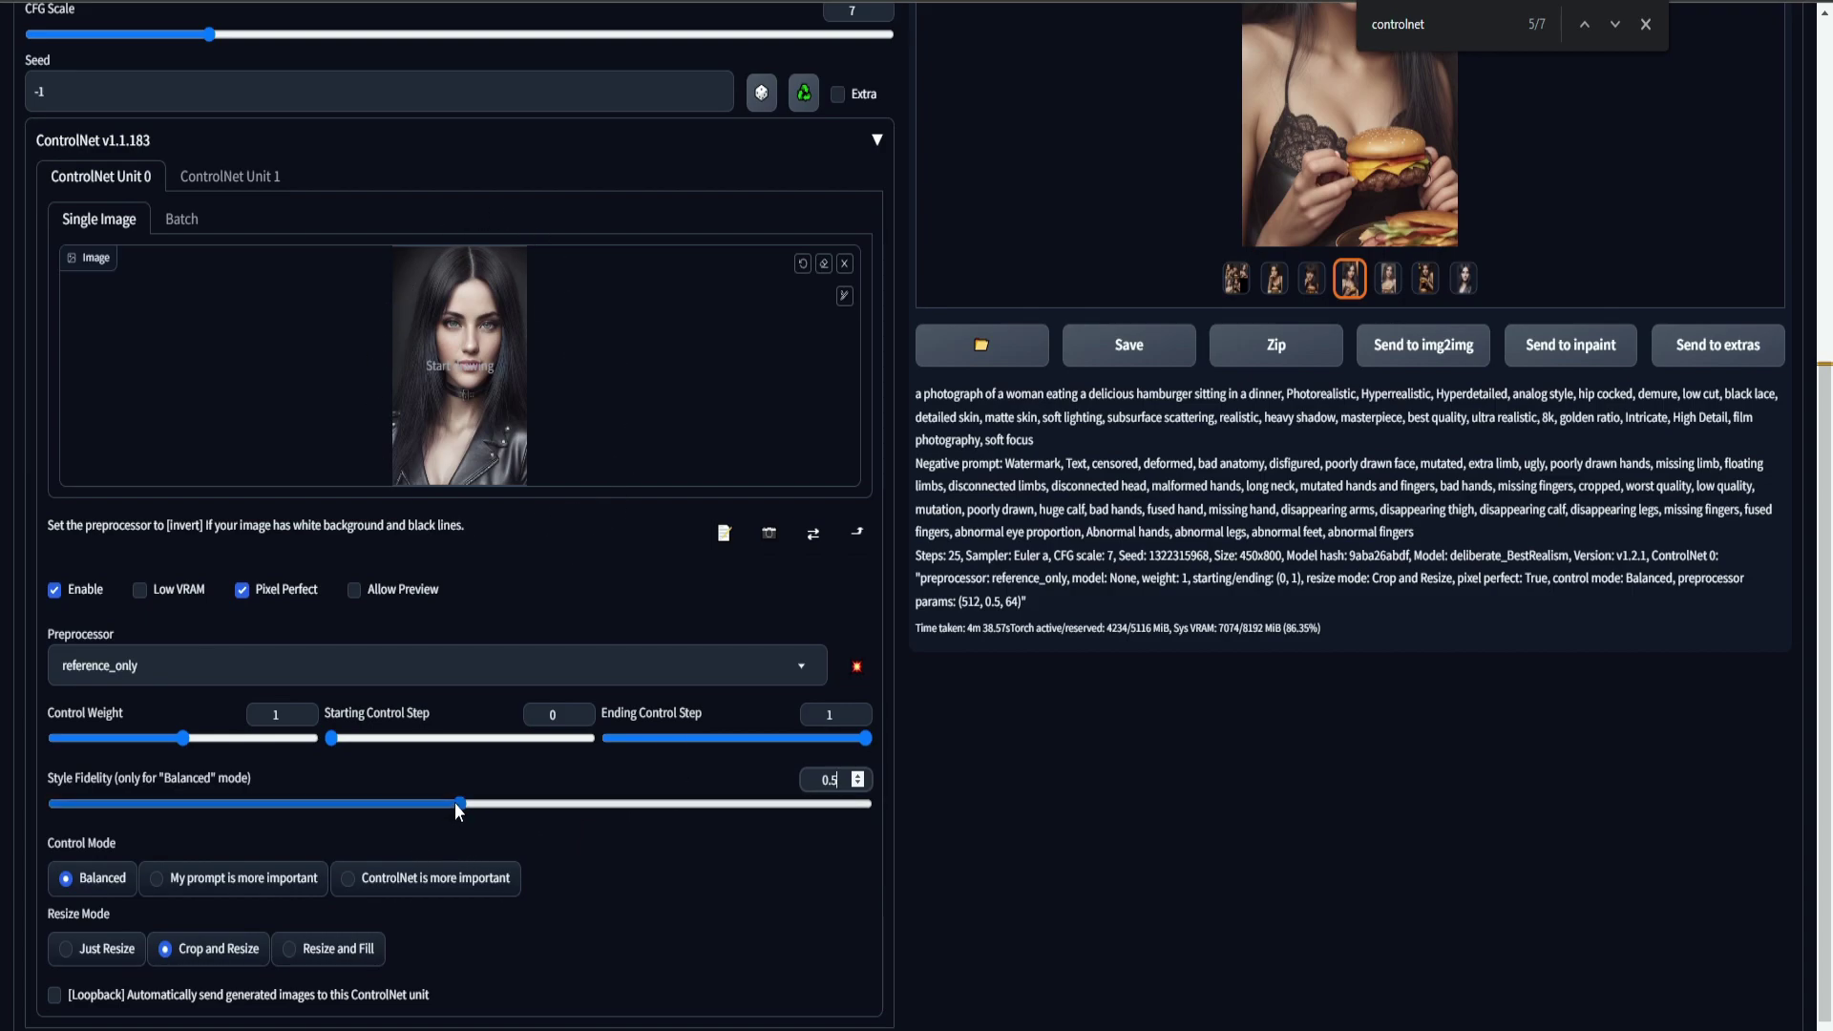
Step: Lower Style Fidelity from 0.5 to 0.2, then further to about 0.11
left_click_drag(455, 802, 217, 822)
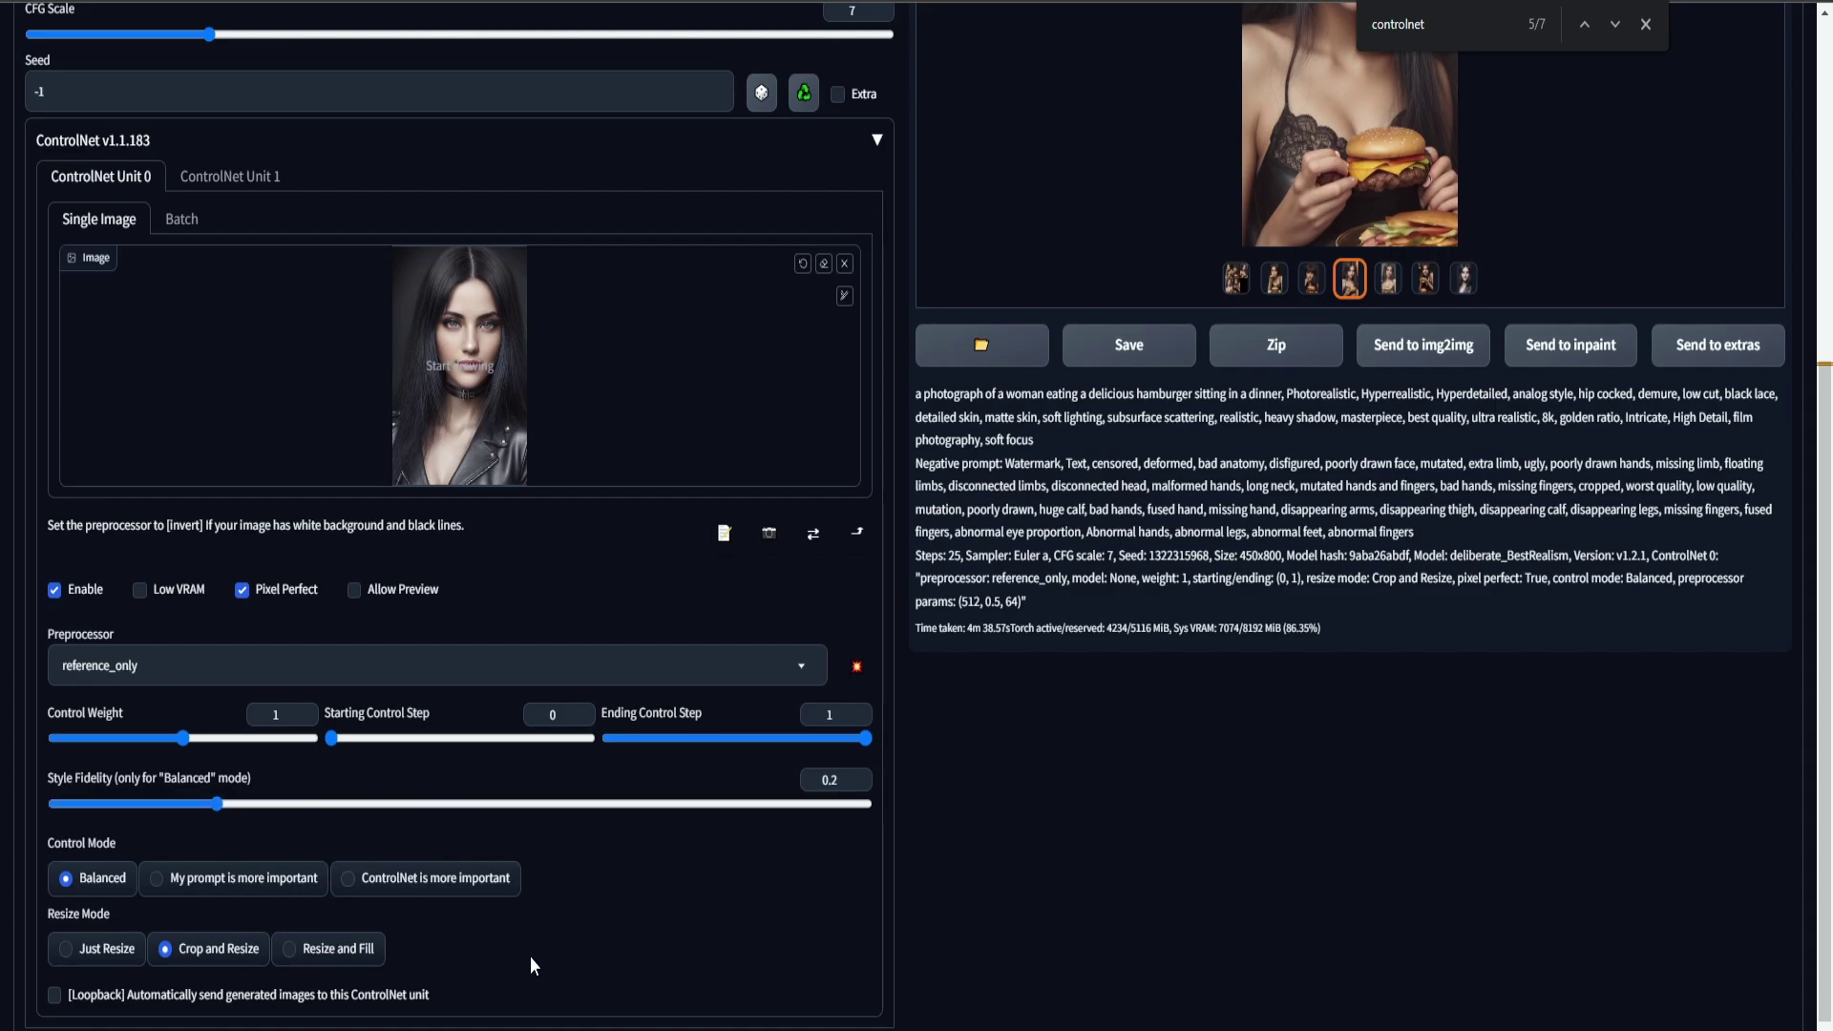
scroll(532, 966, "up", 5)
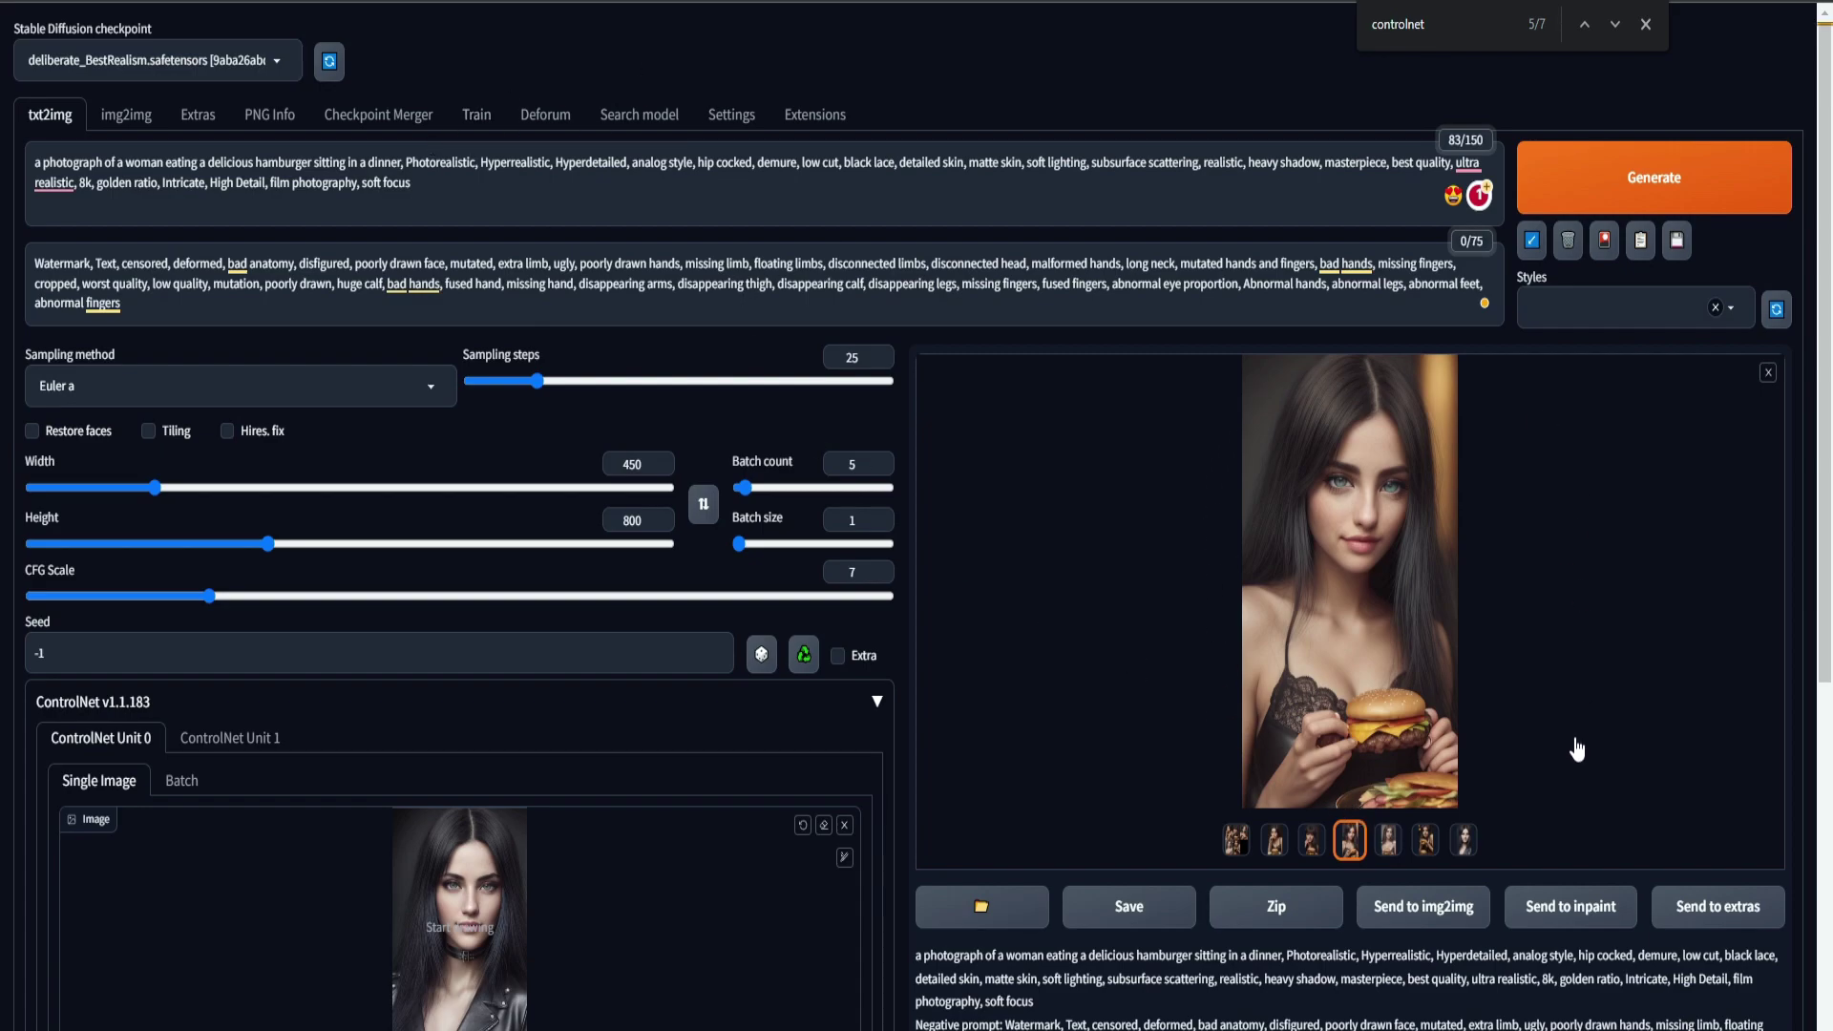
scroll(669, 840, "down", 1)
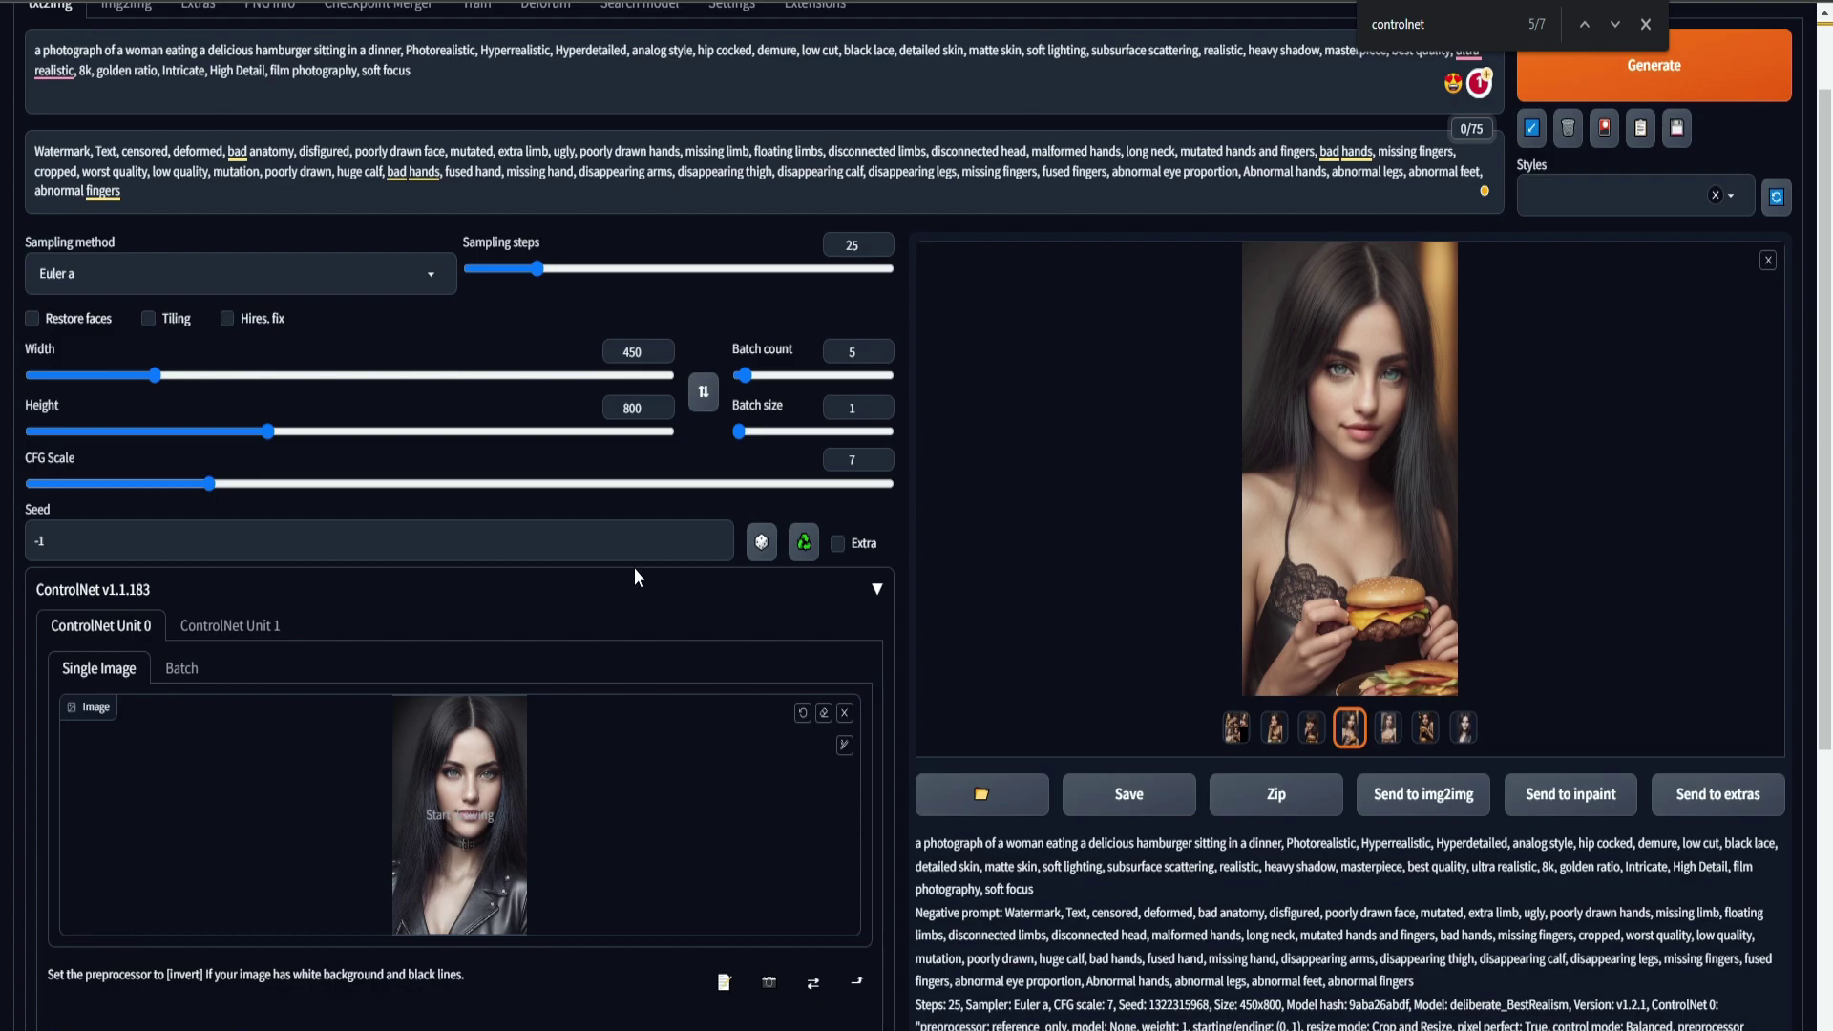
scroll(601, 611, "down", 2)
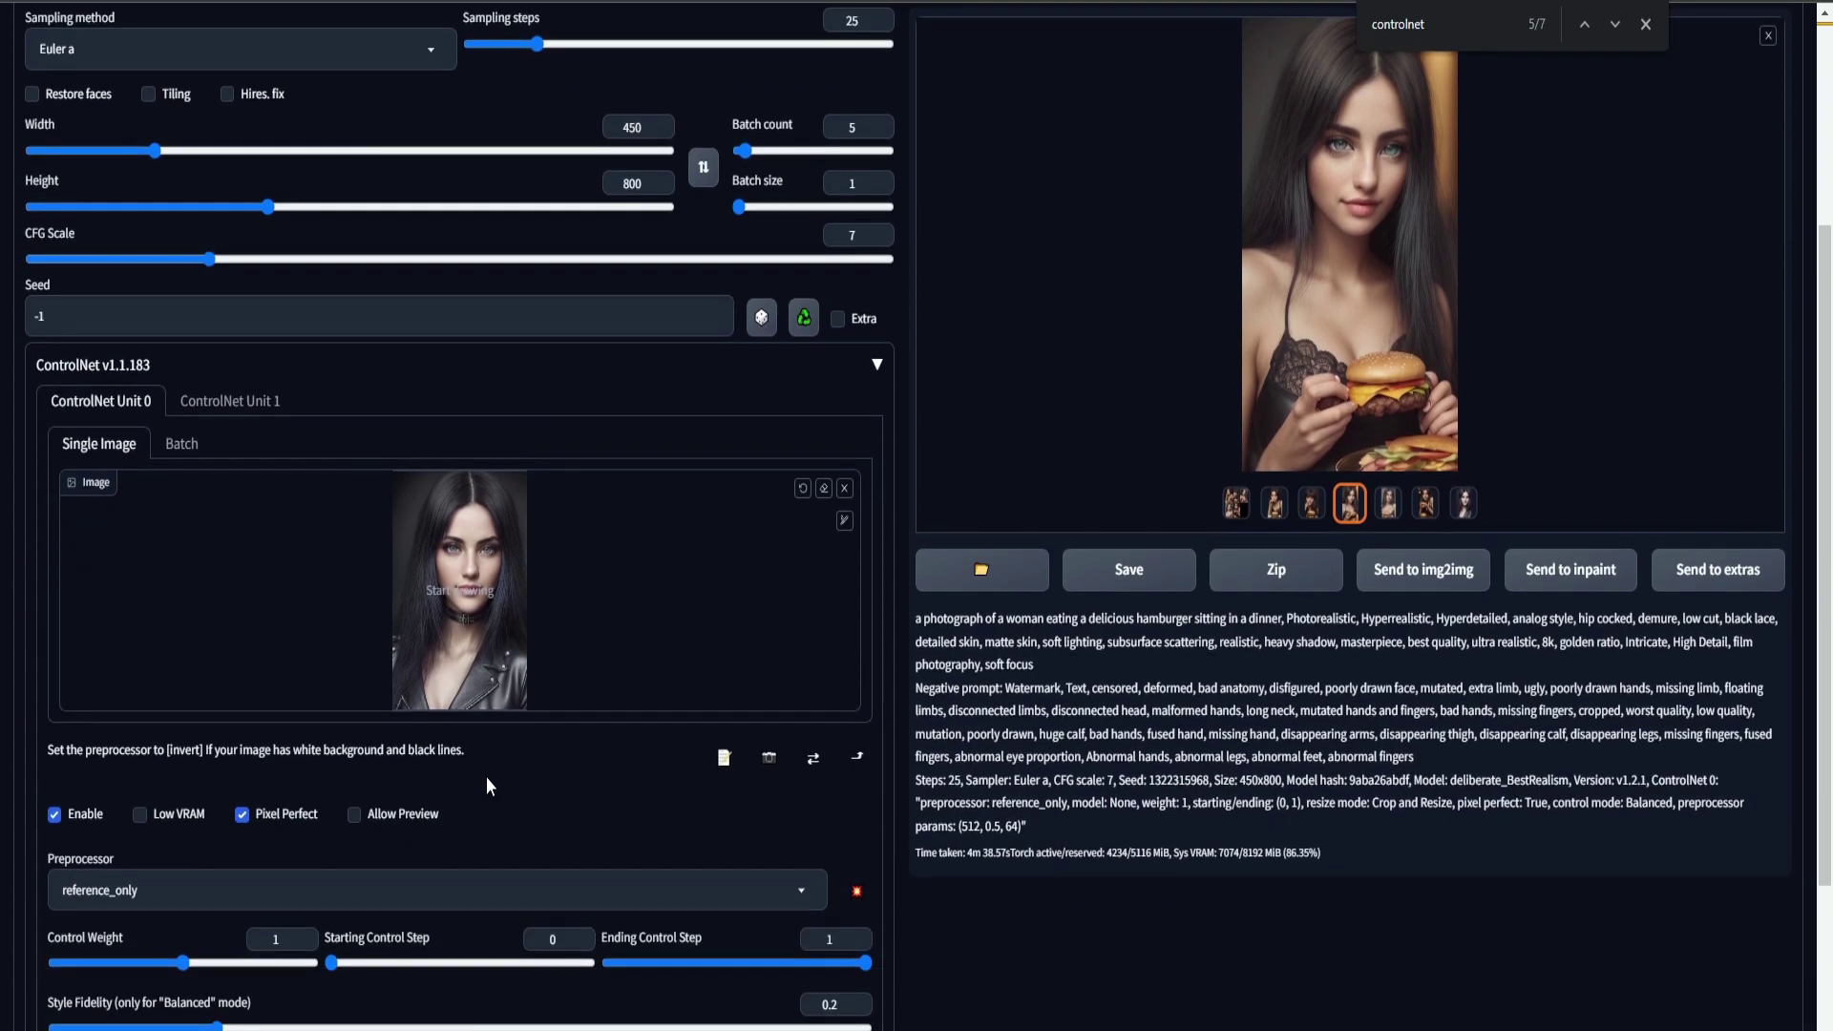
scroll(485, 776, "down", 1)
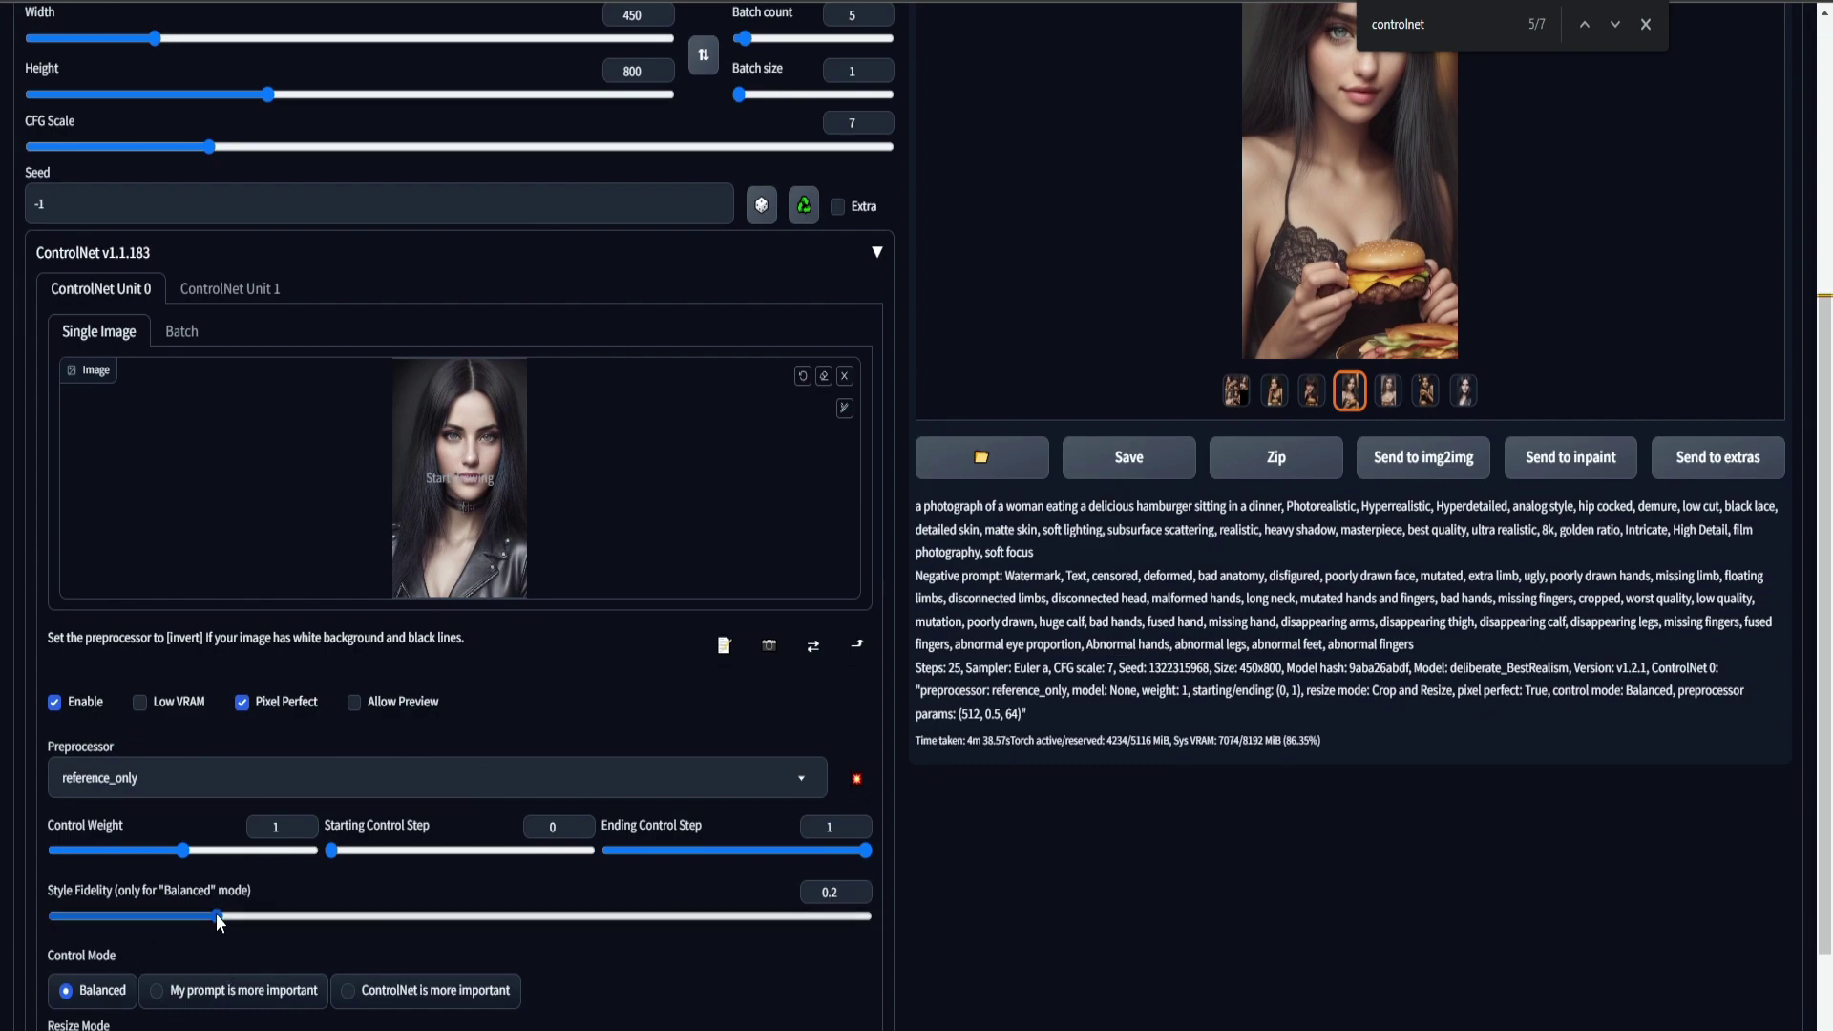
left_click_drag(216, 914, 157, 911)
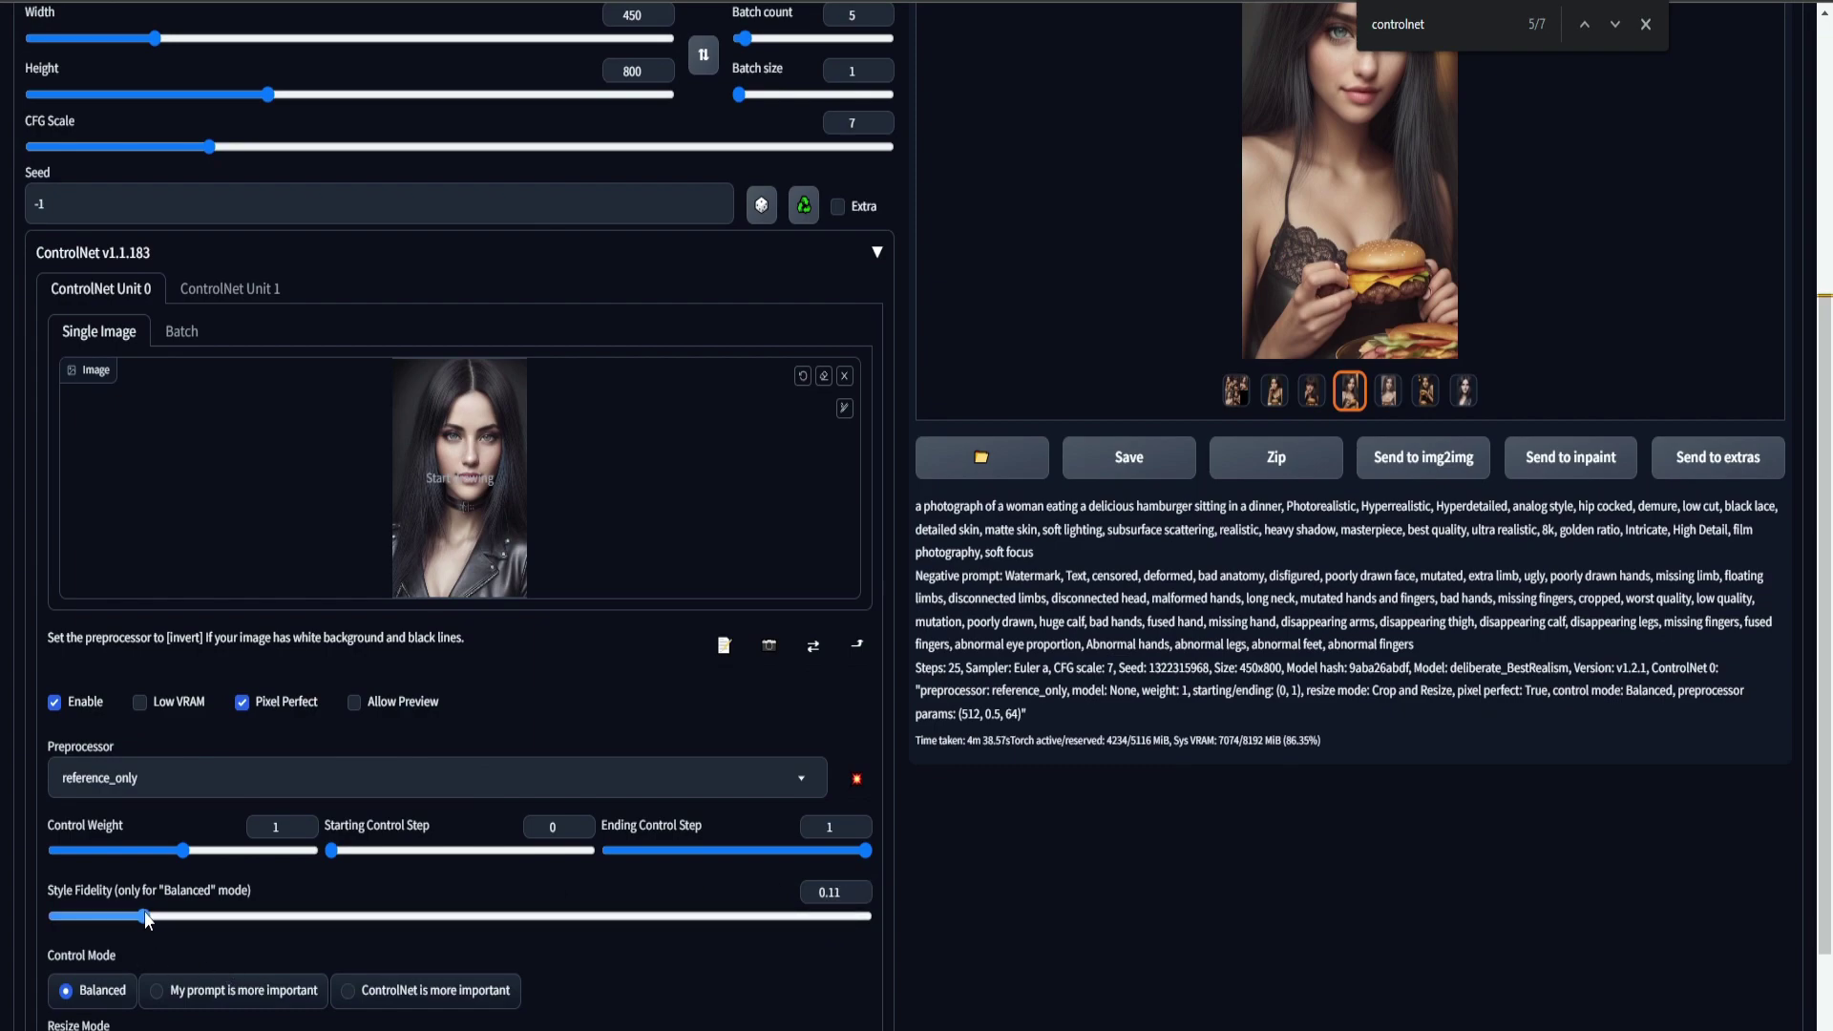
scroll(837, 382, "up", 3)
double_click(840, 351)
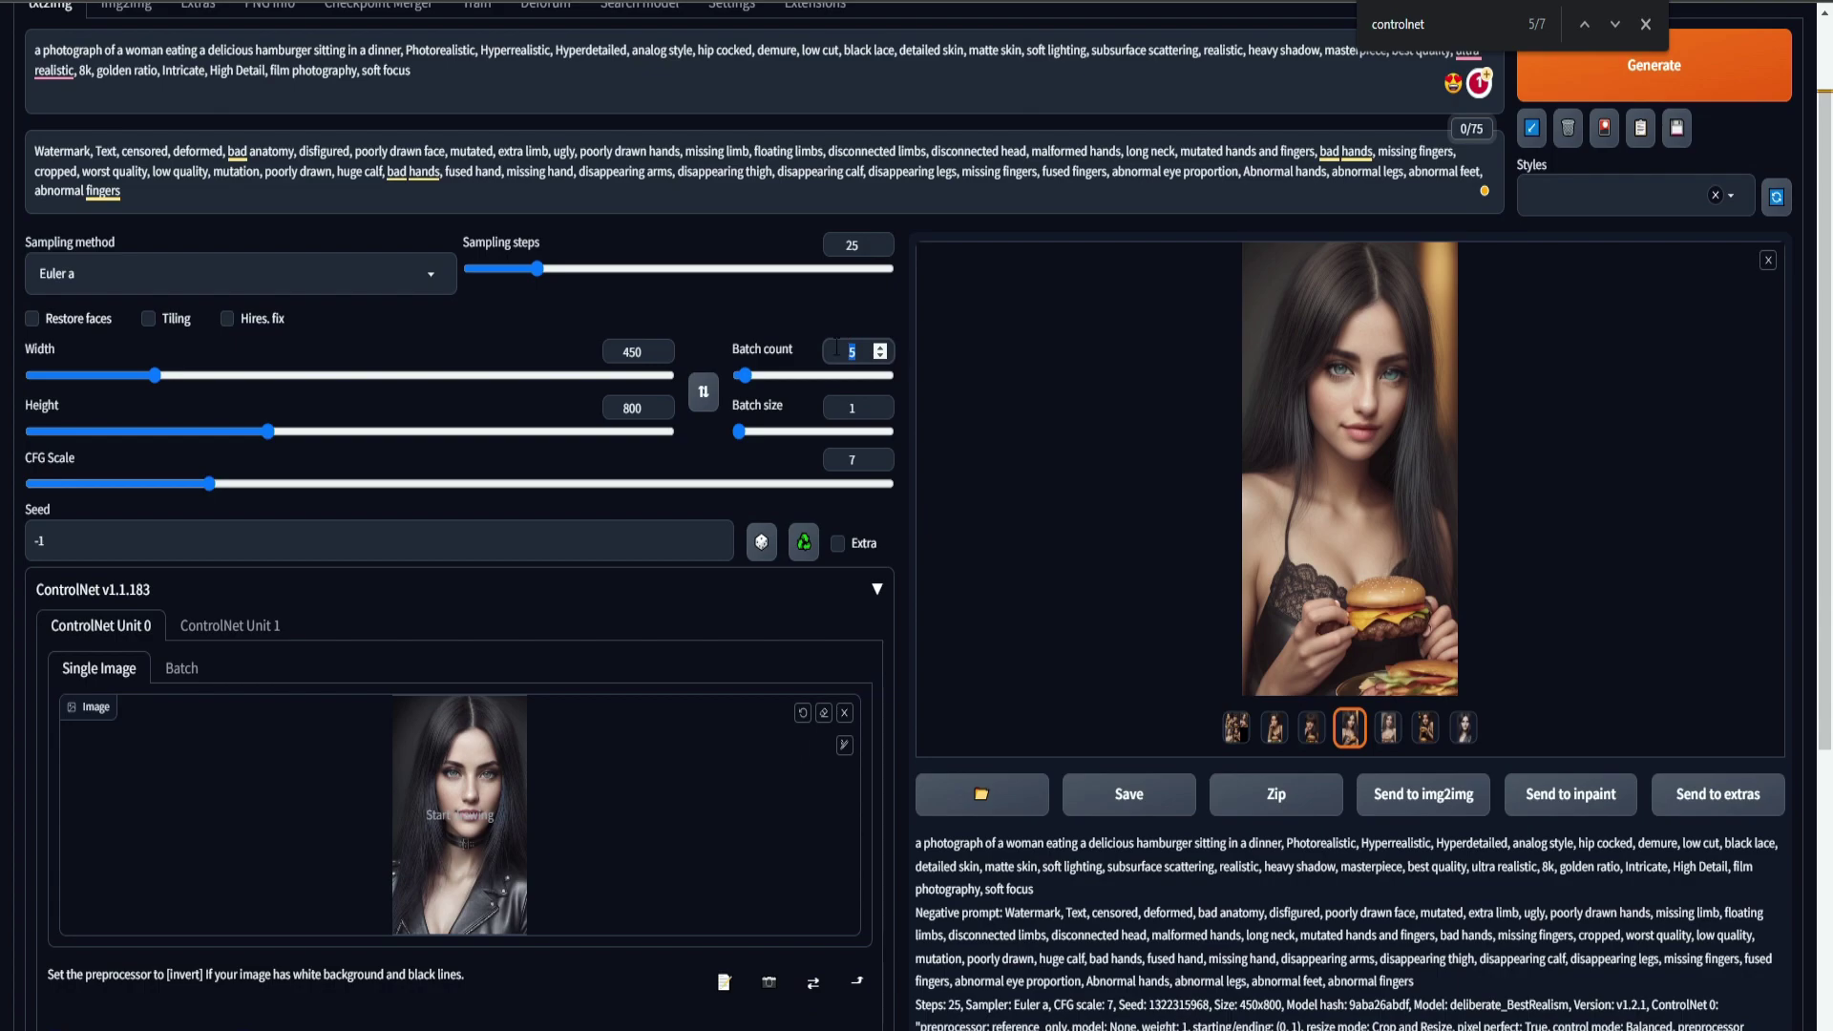
Step: Set batch count to 2 and review the second and third generated images
type("2")
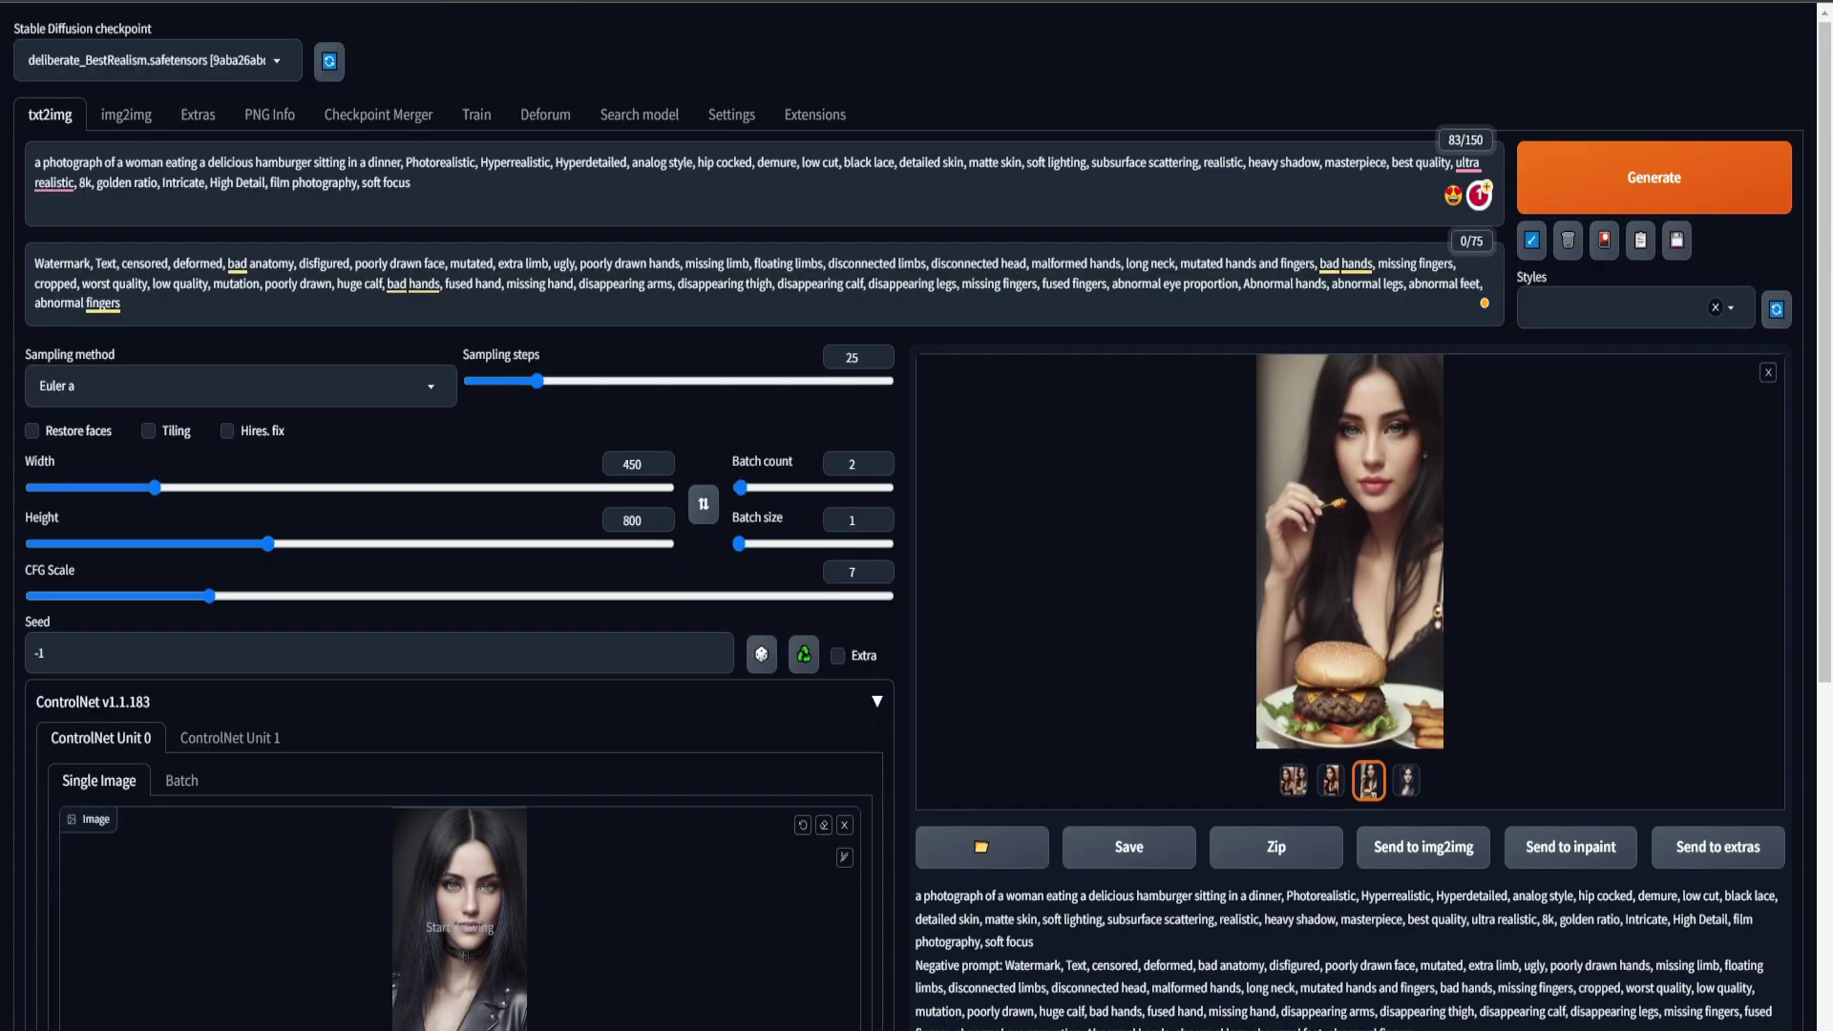
scroll(46, 984, "down", 5)
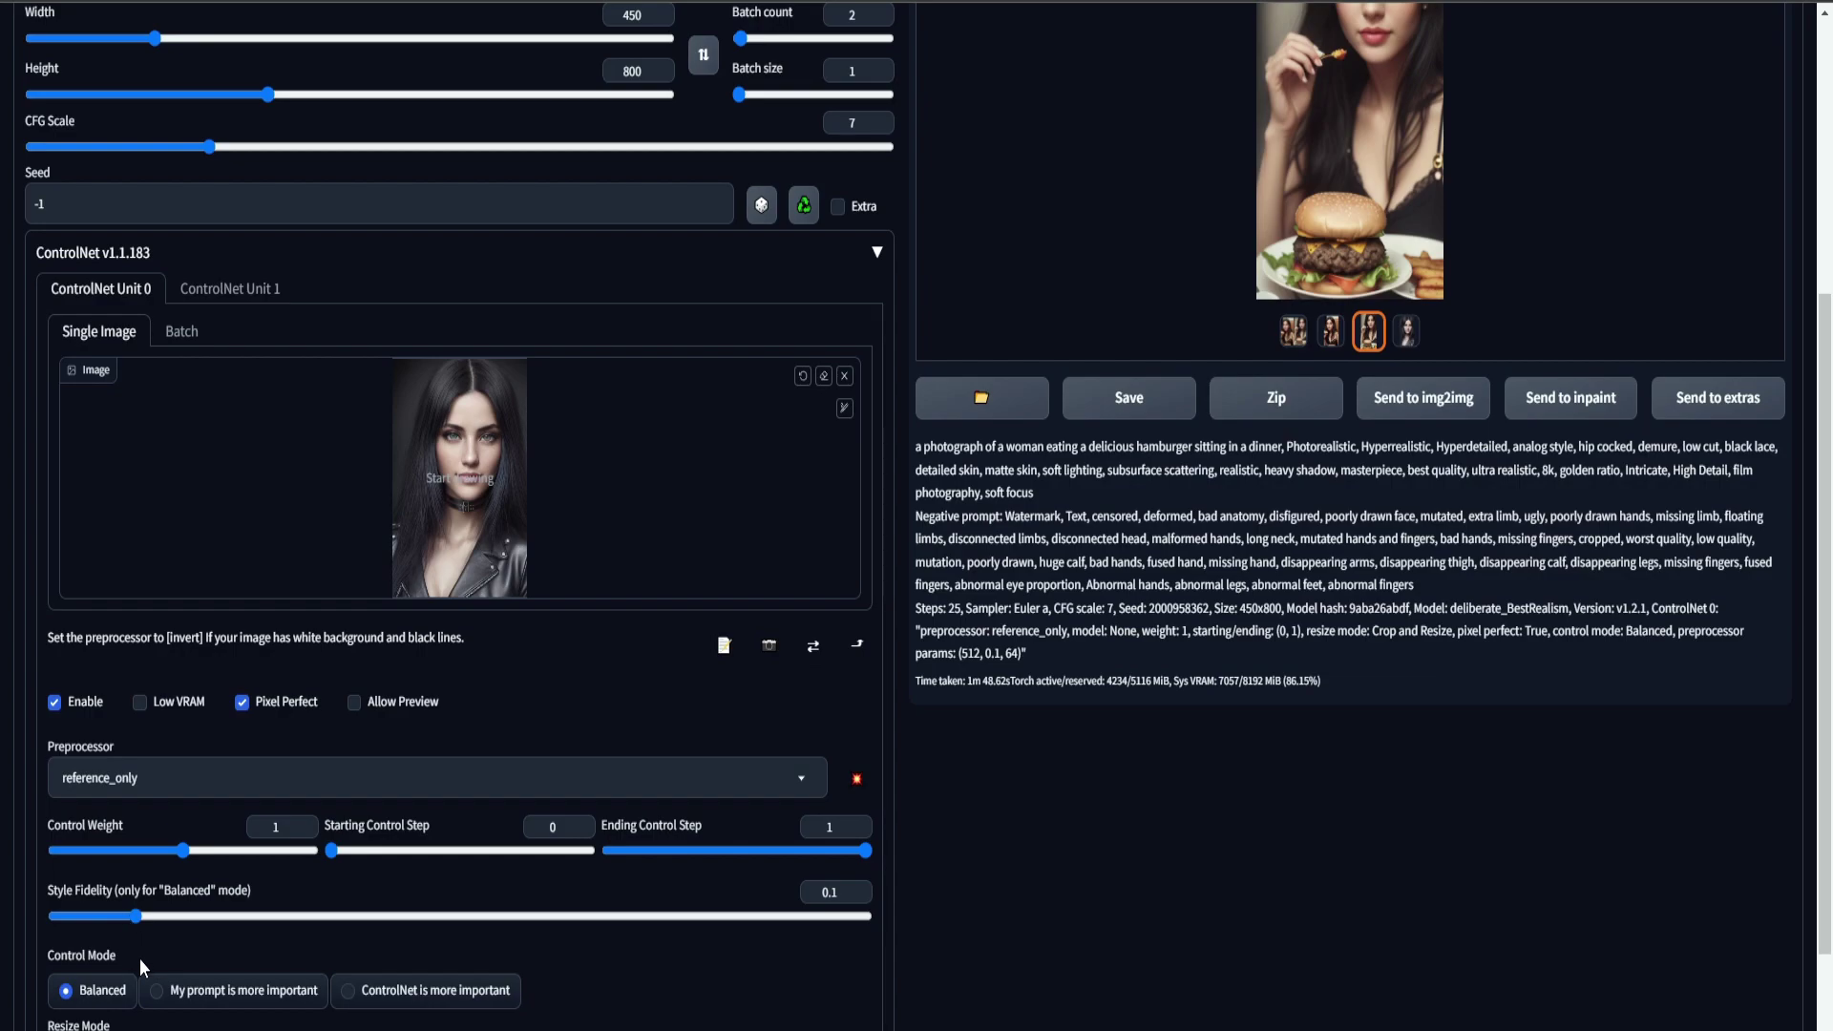
scroll(1303, 949, "up", 4)
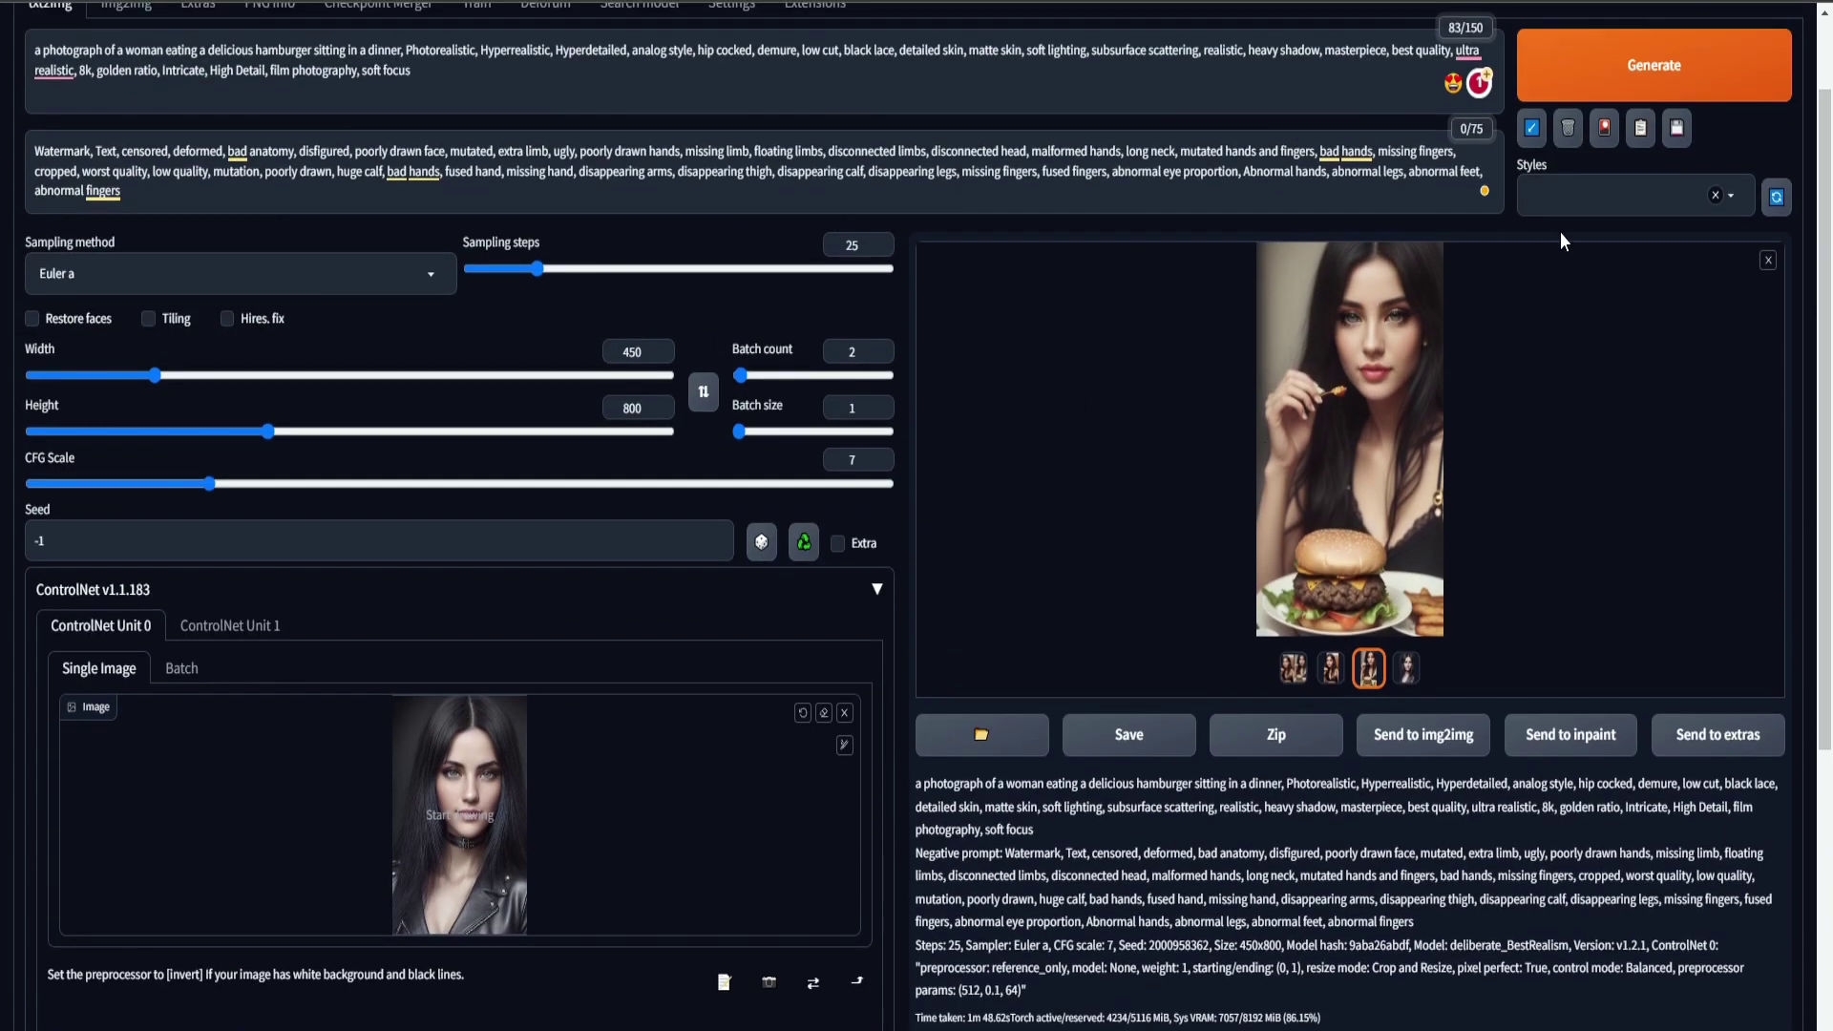
scroll(1518, 893, "up", 1)
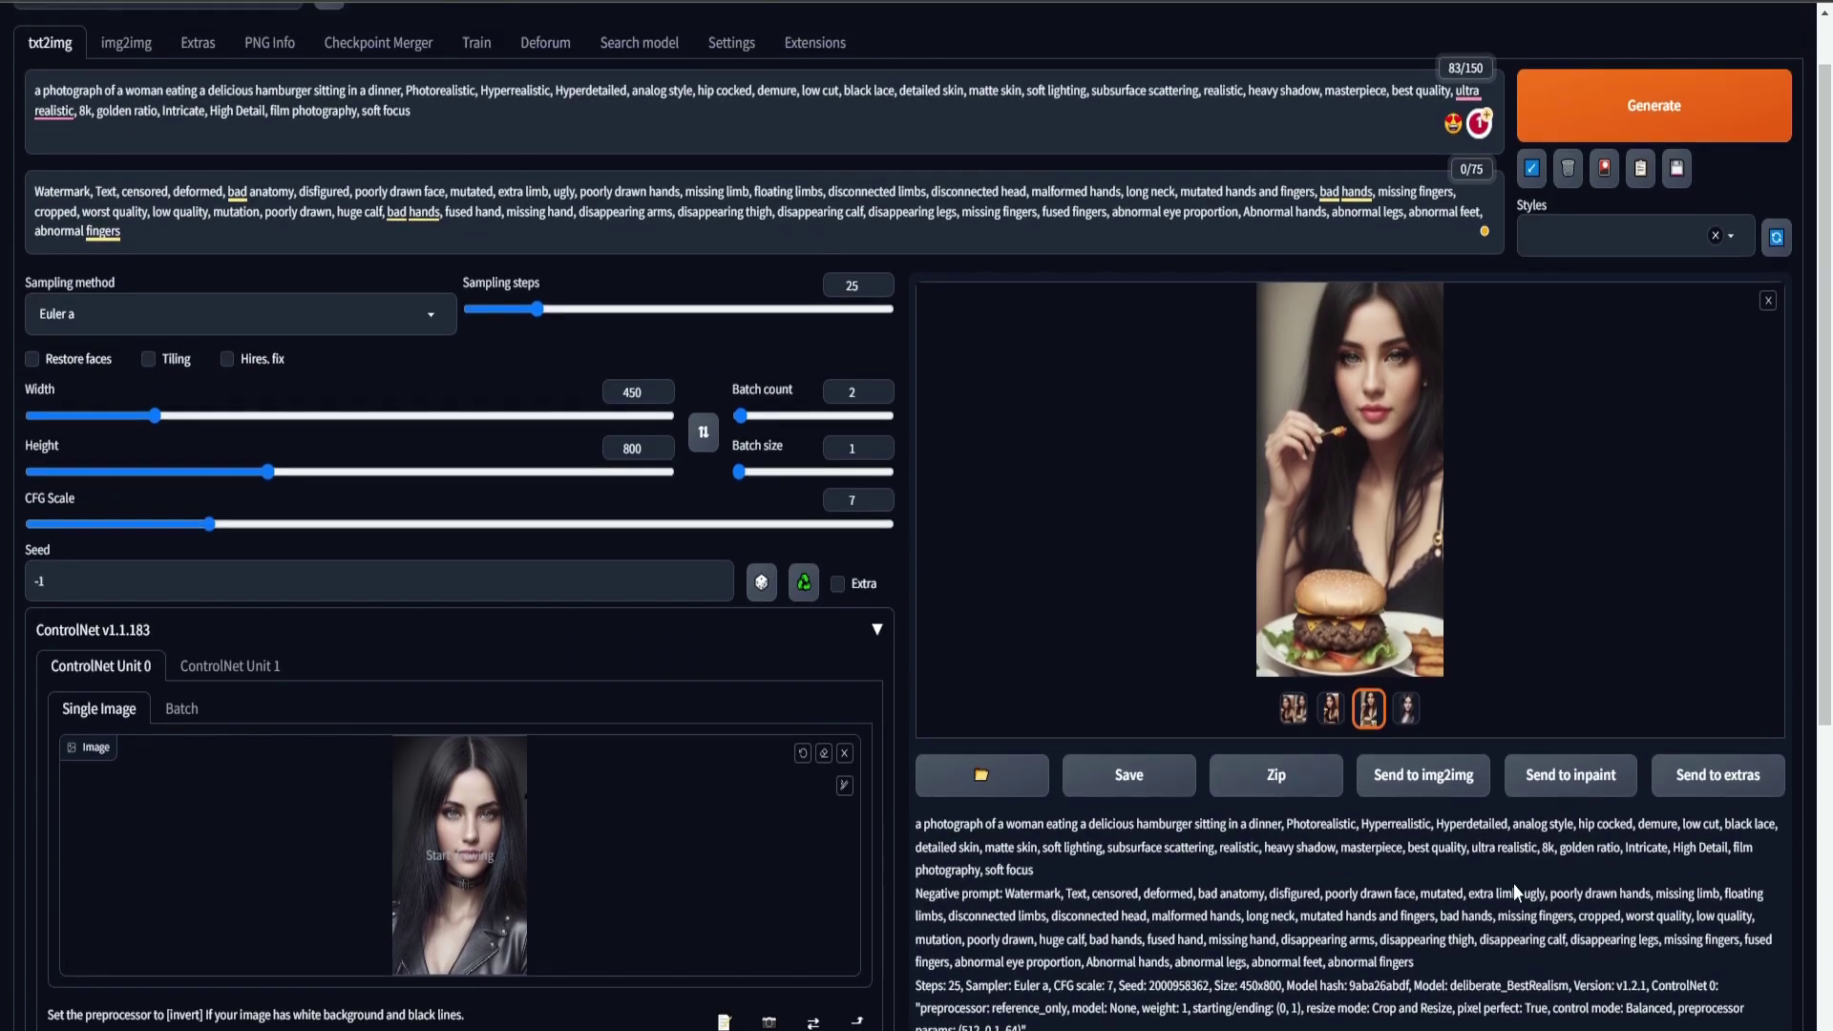
scroll(1518, 892, "up", 1)
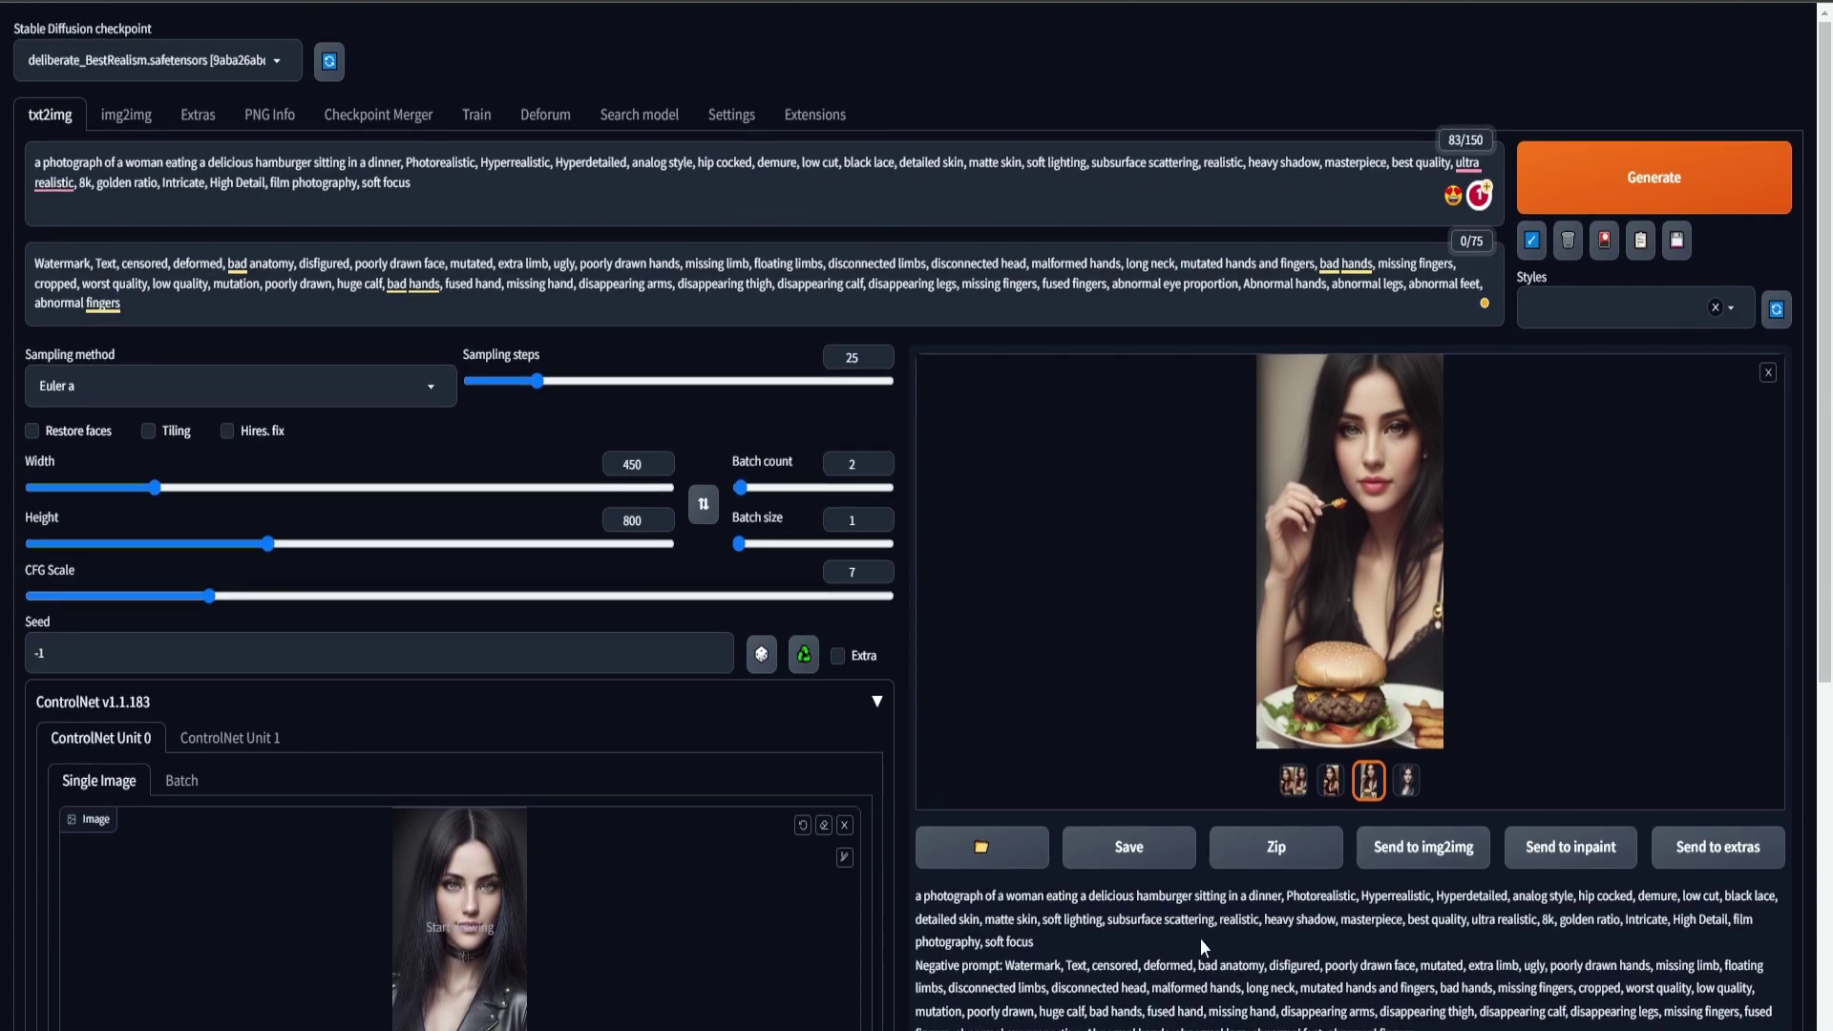
left_click(1255, 462)
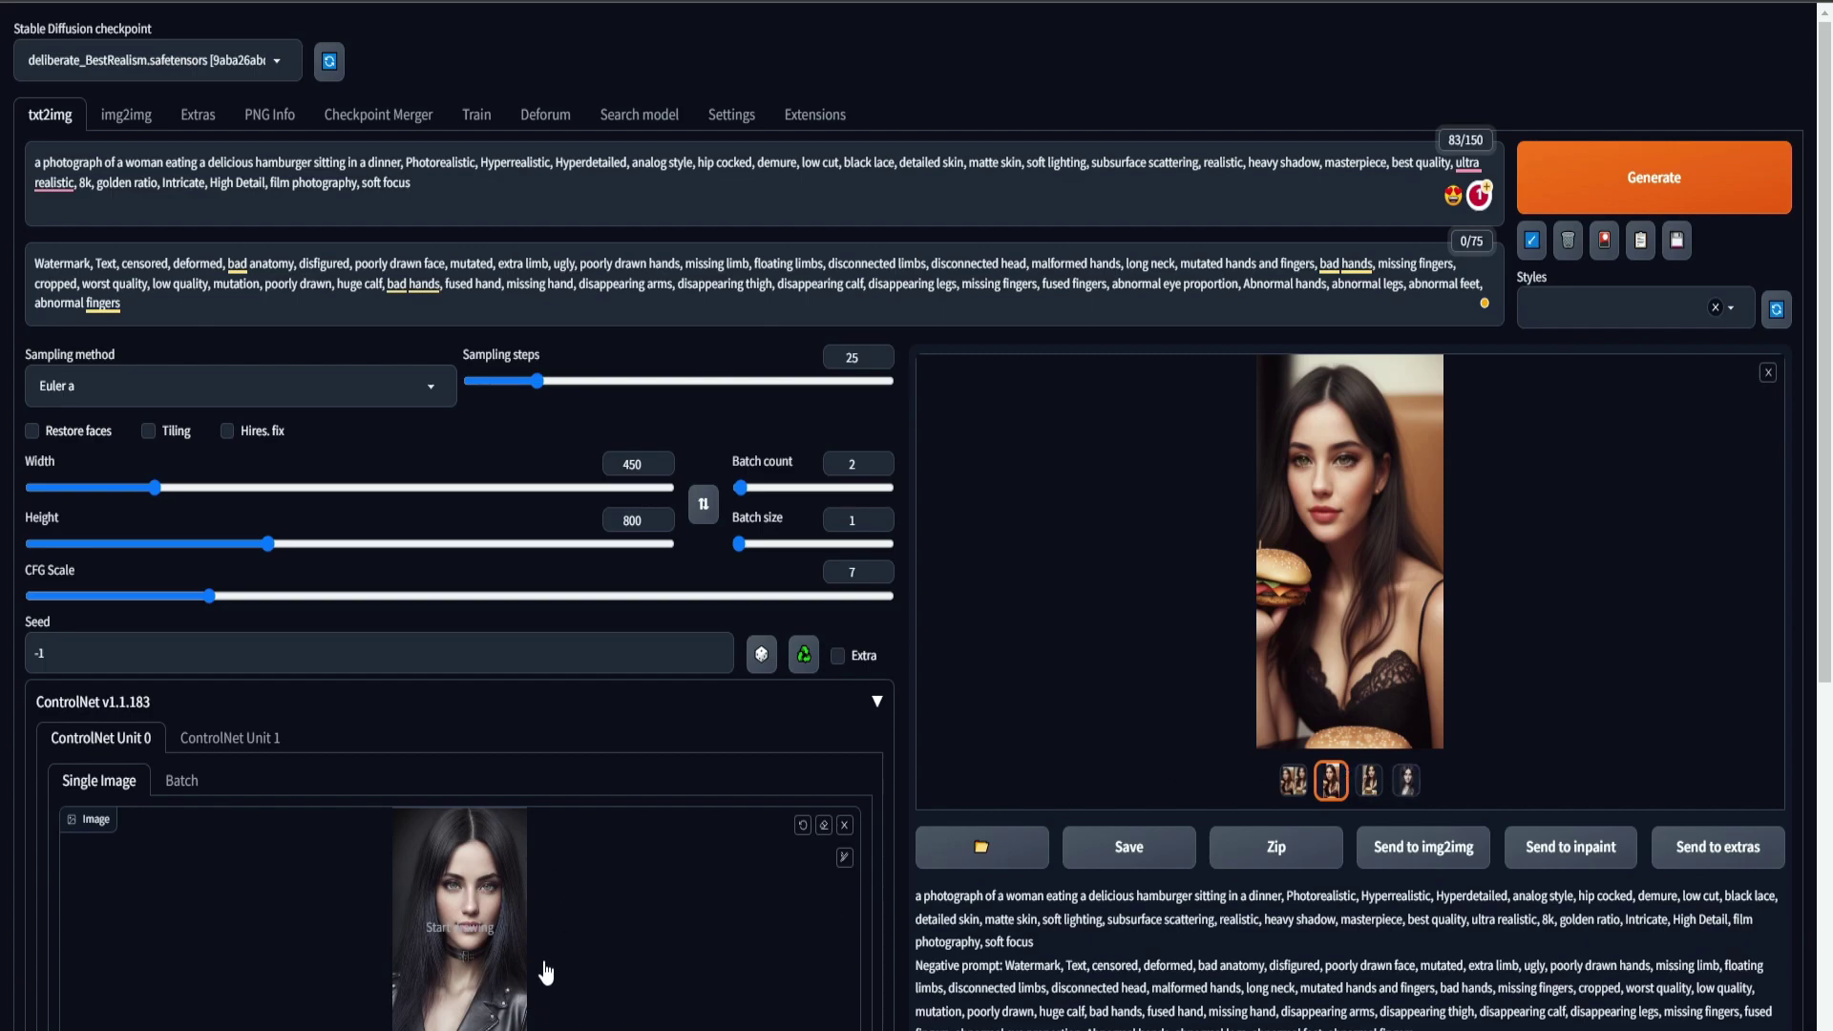
left_click(1372, 784)
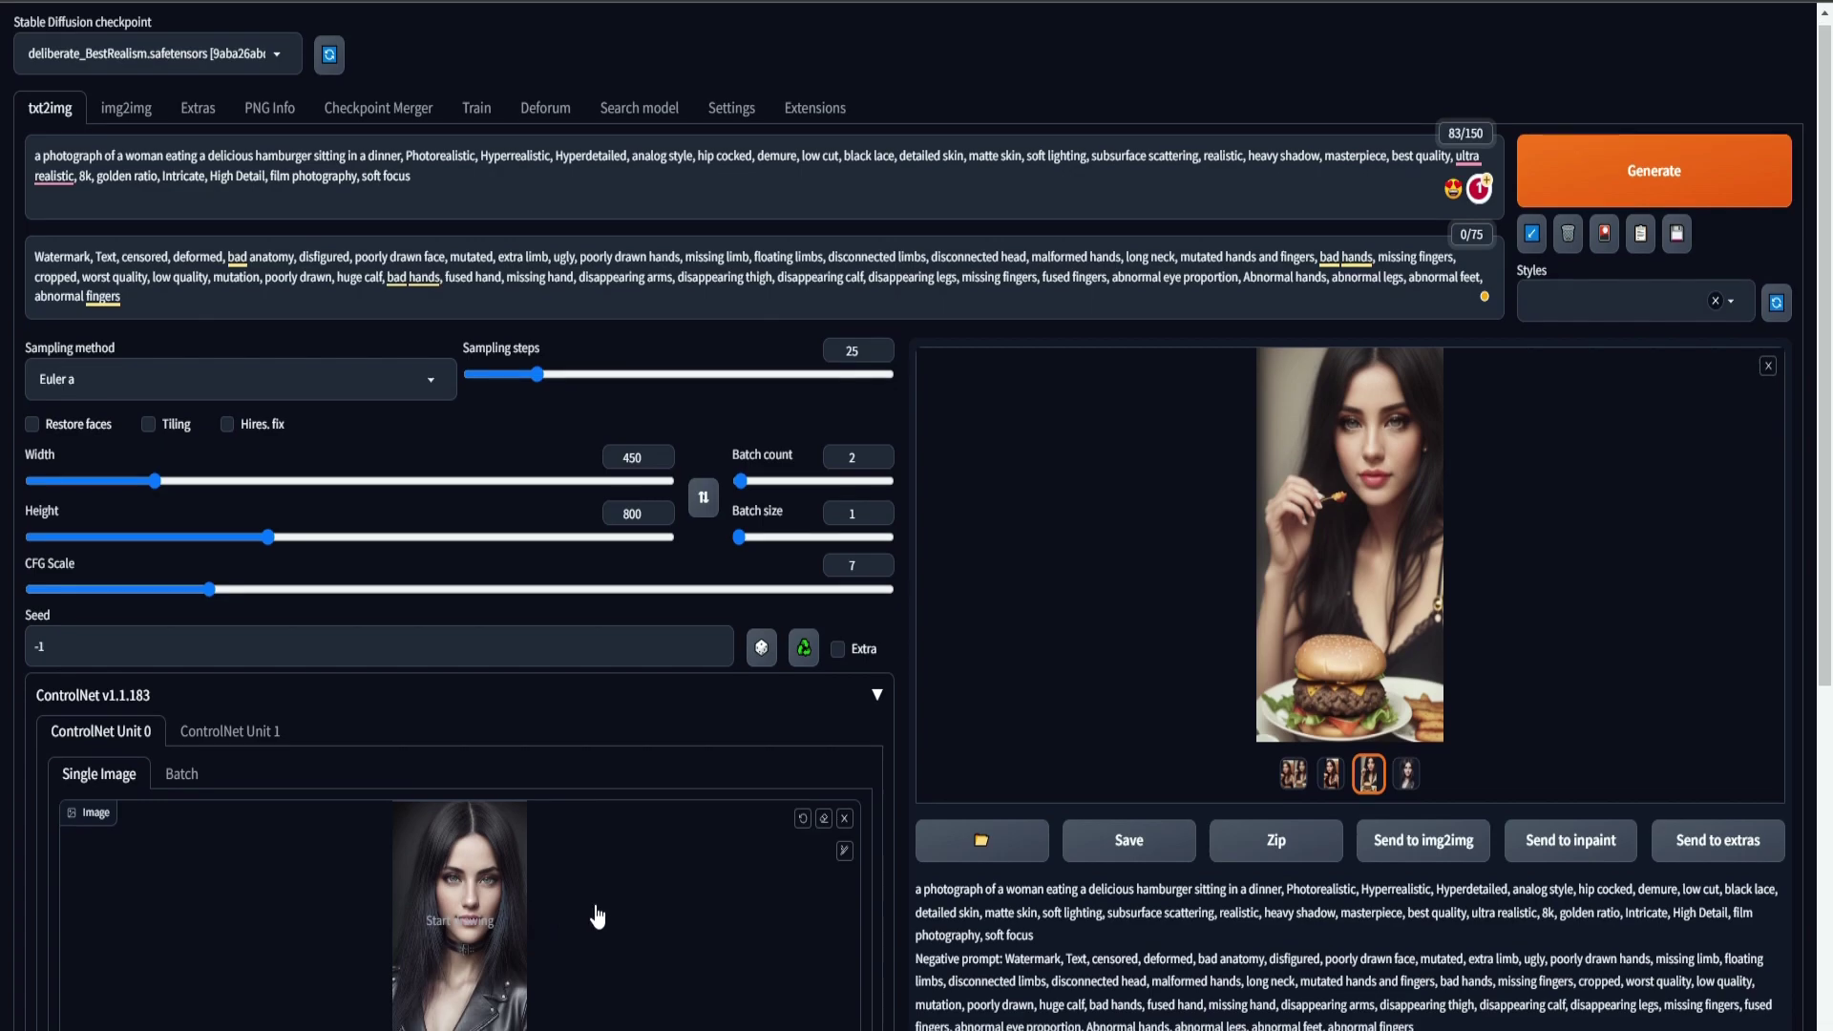
Step: Enter 0.5 in the ControlNet Style Fidelity box
scroll(339, 971, "down", 3)
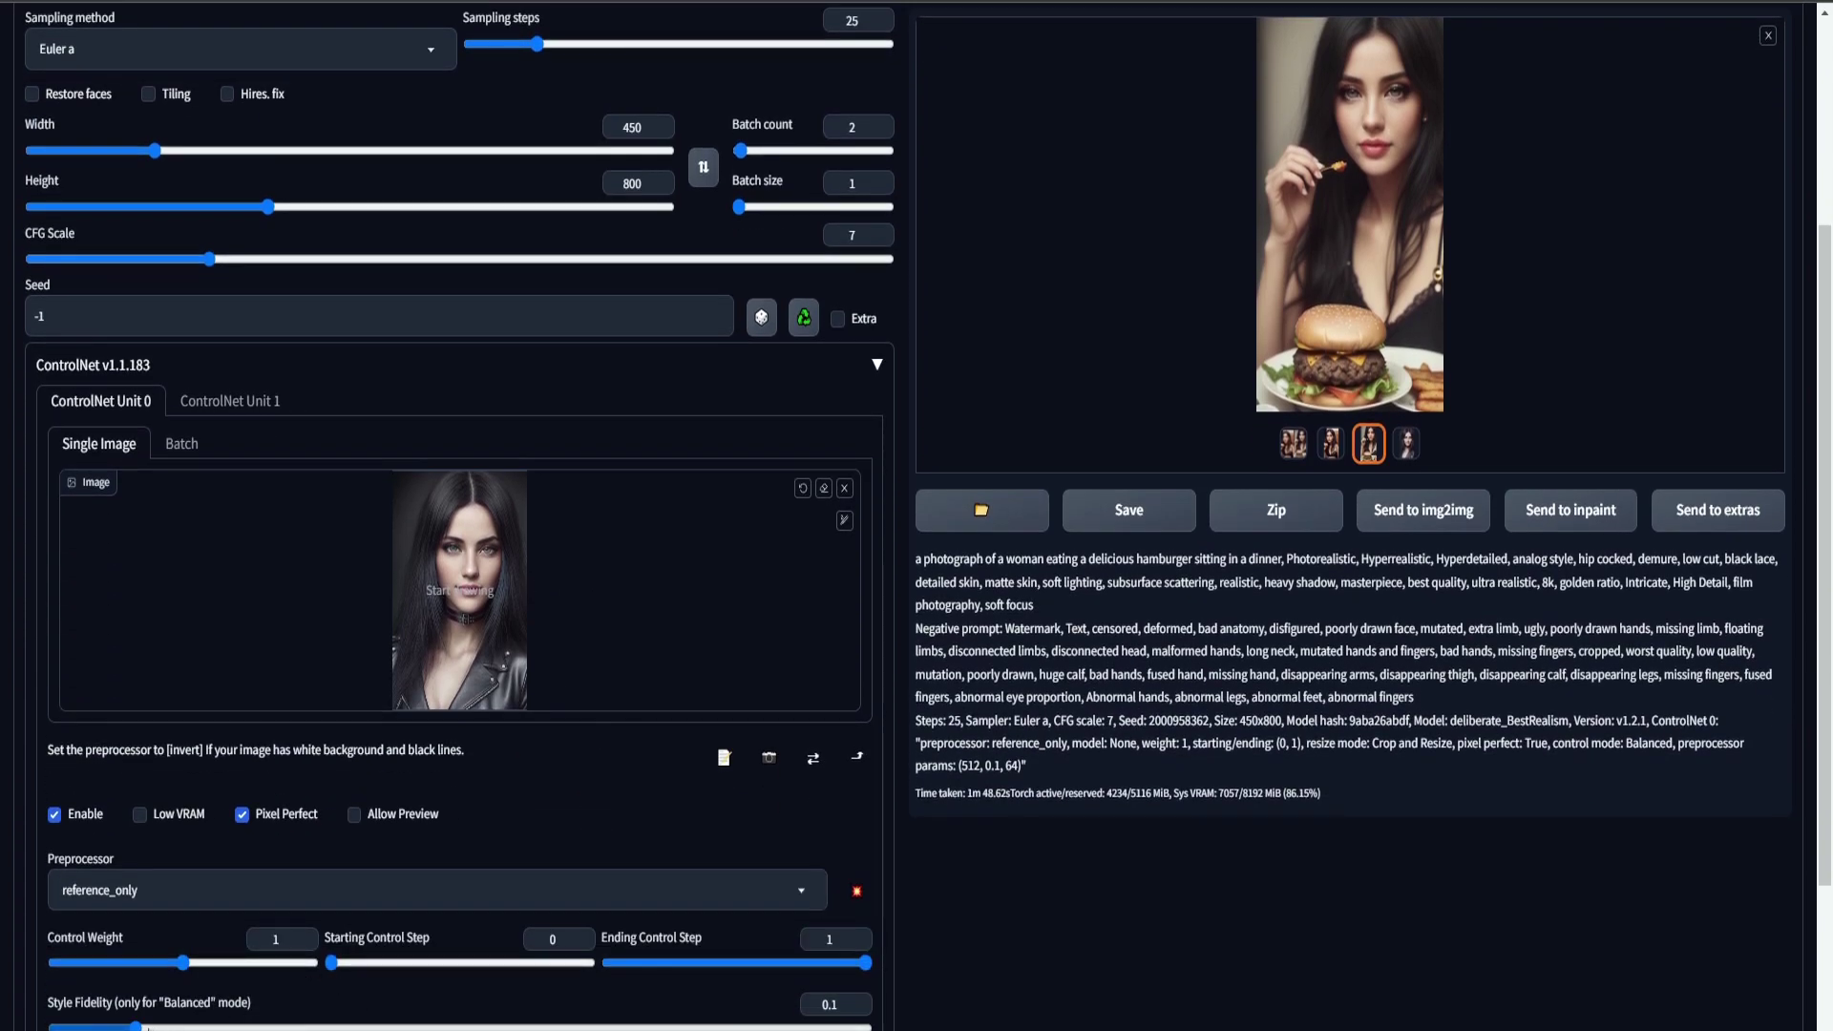
scroll(441, 820, "up", 3)
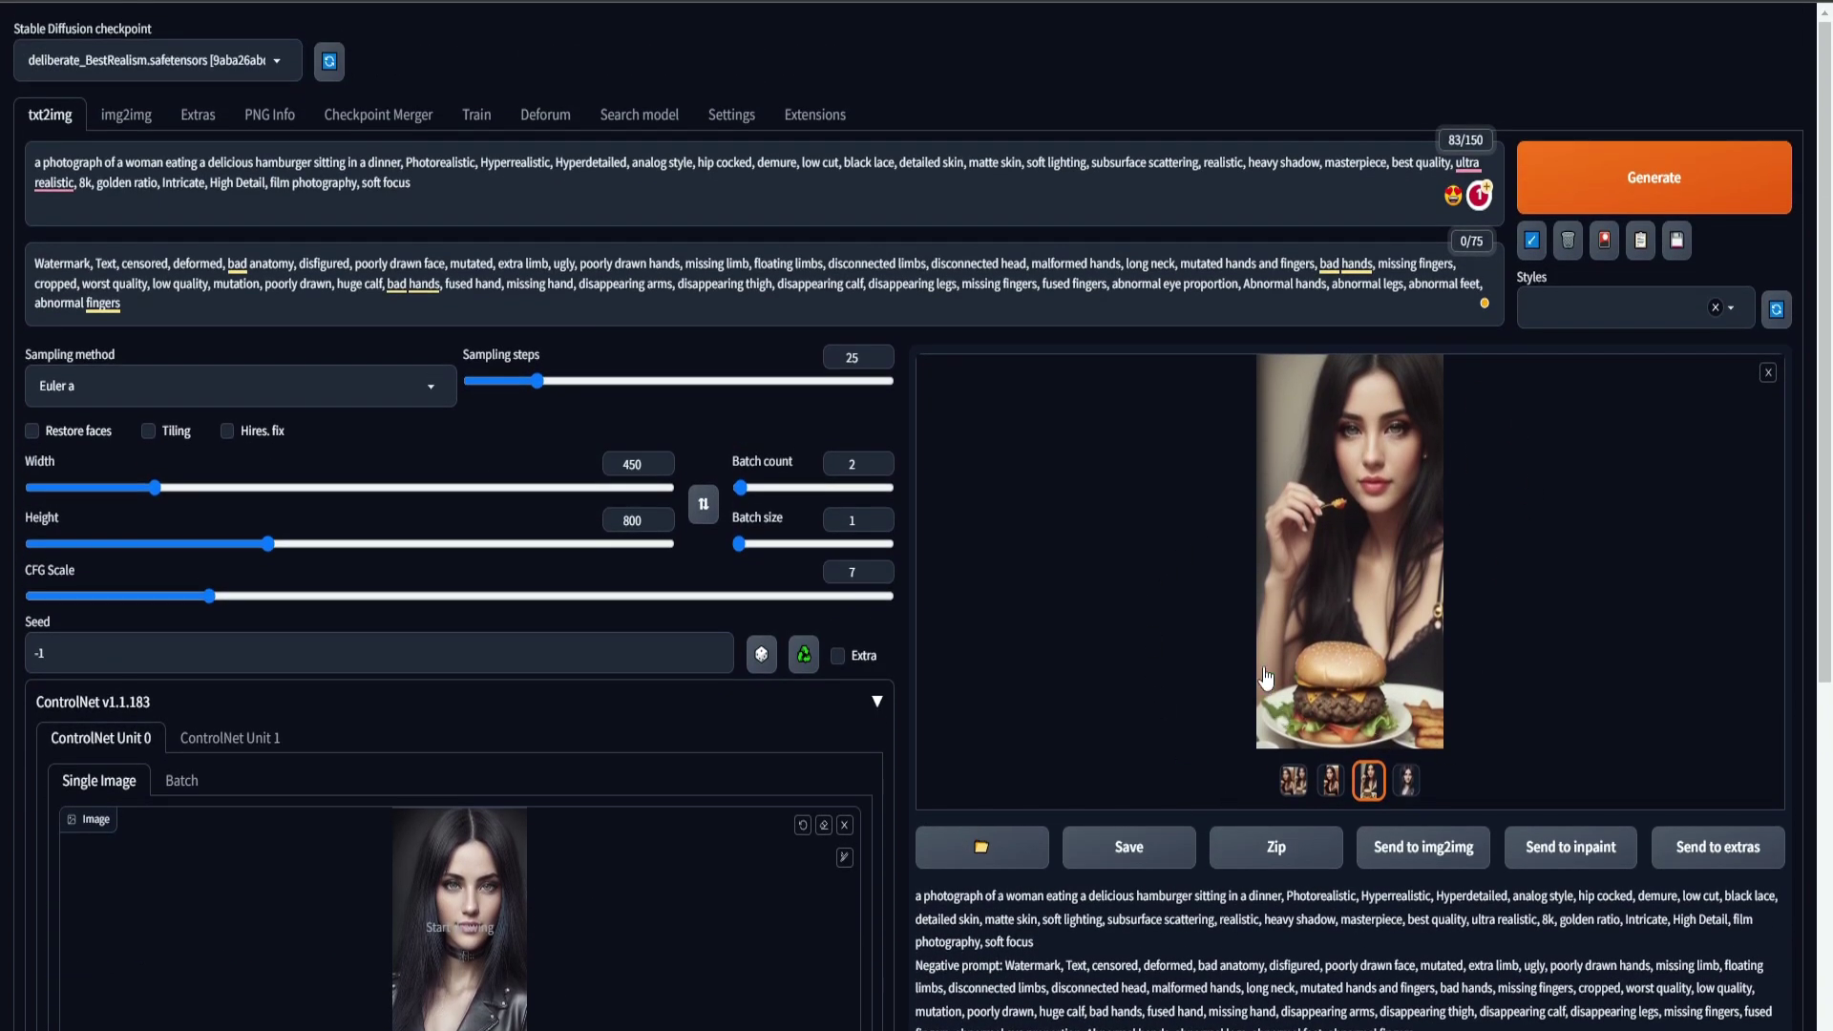
scroll(793, 775, "down", 4)
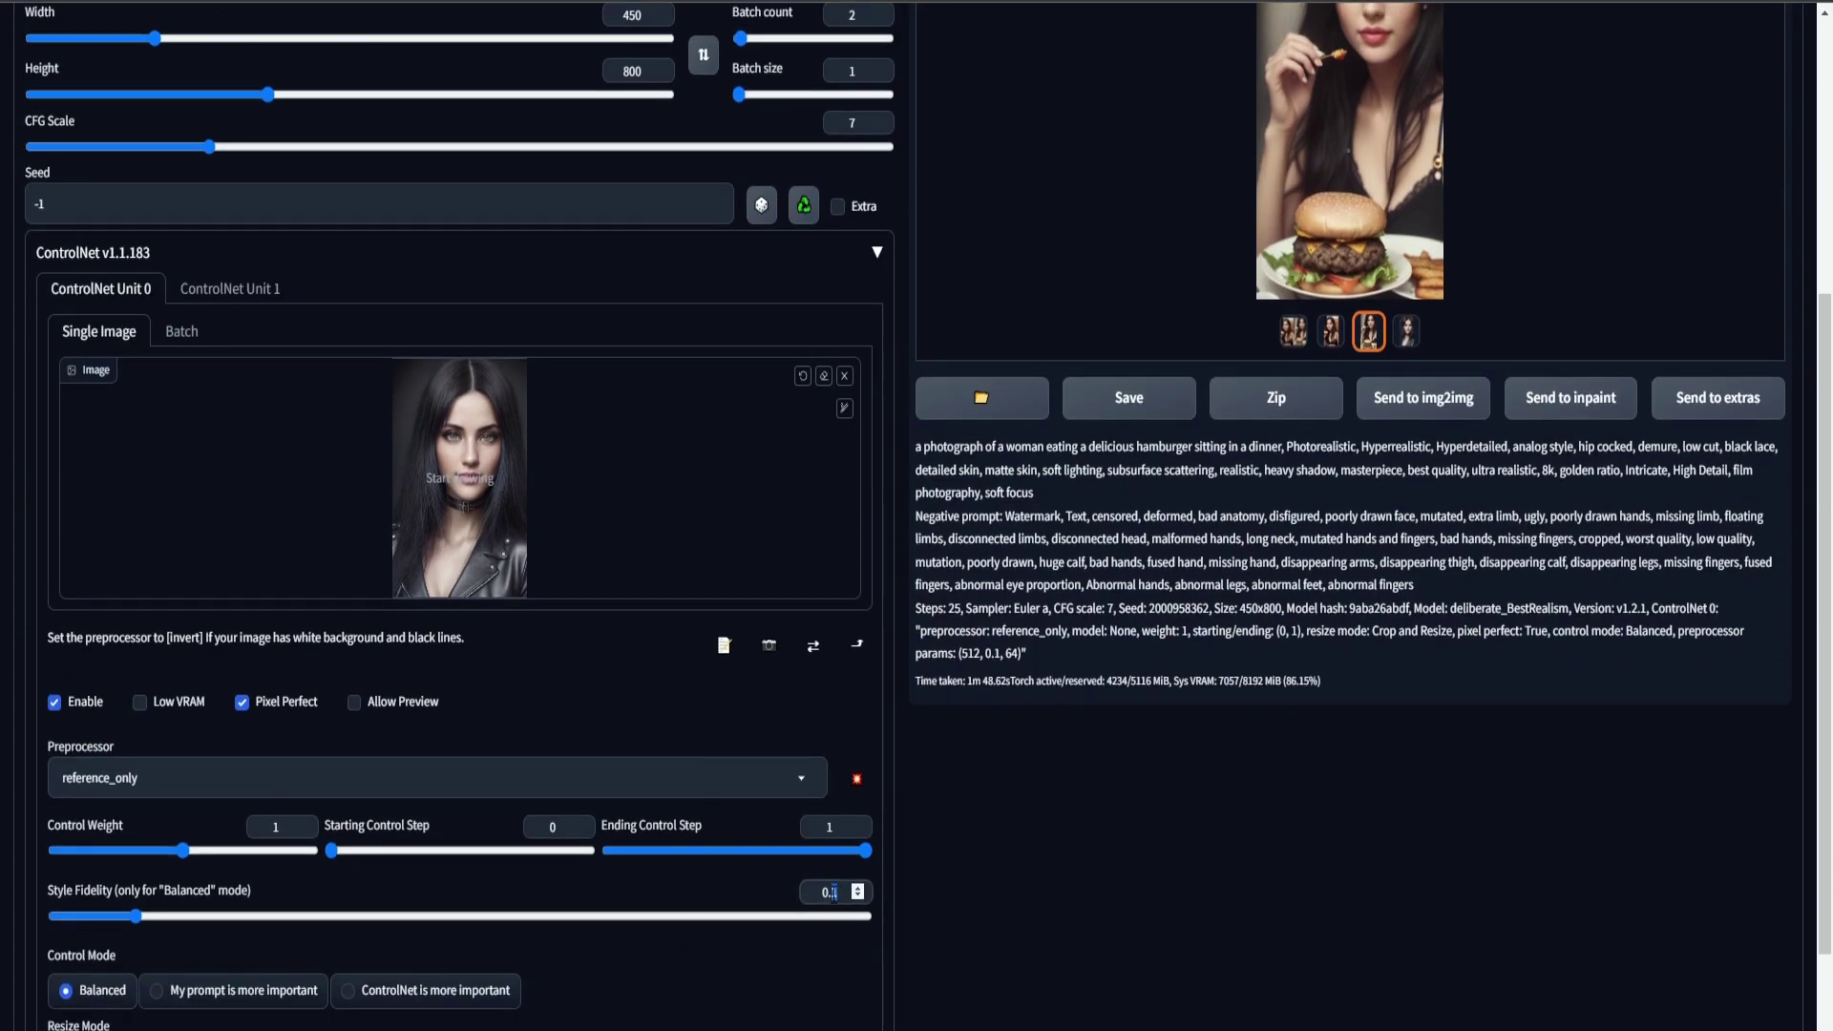
key("BackSpace")
type("5")
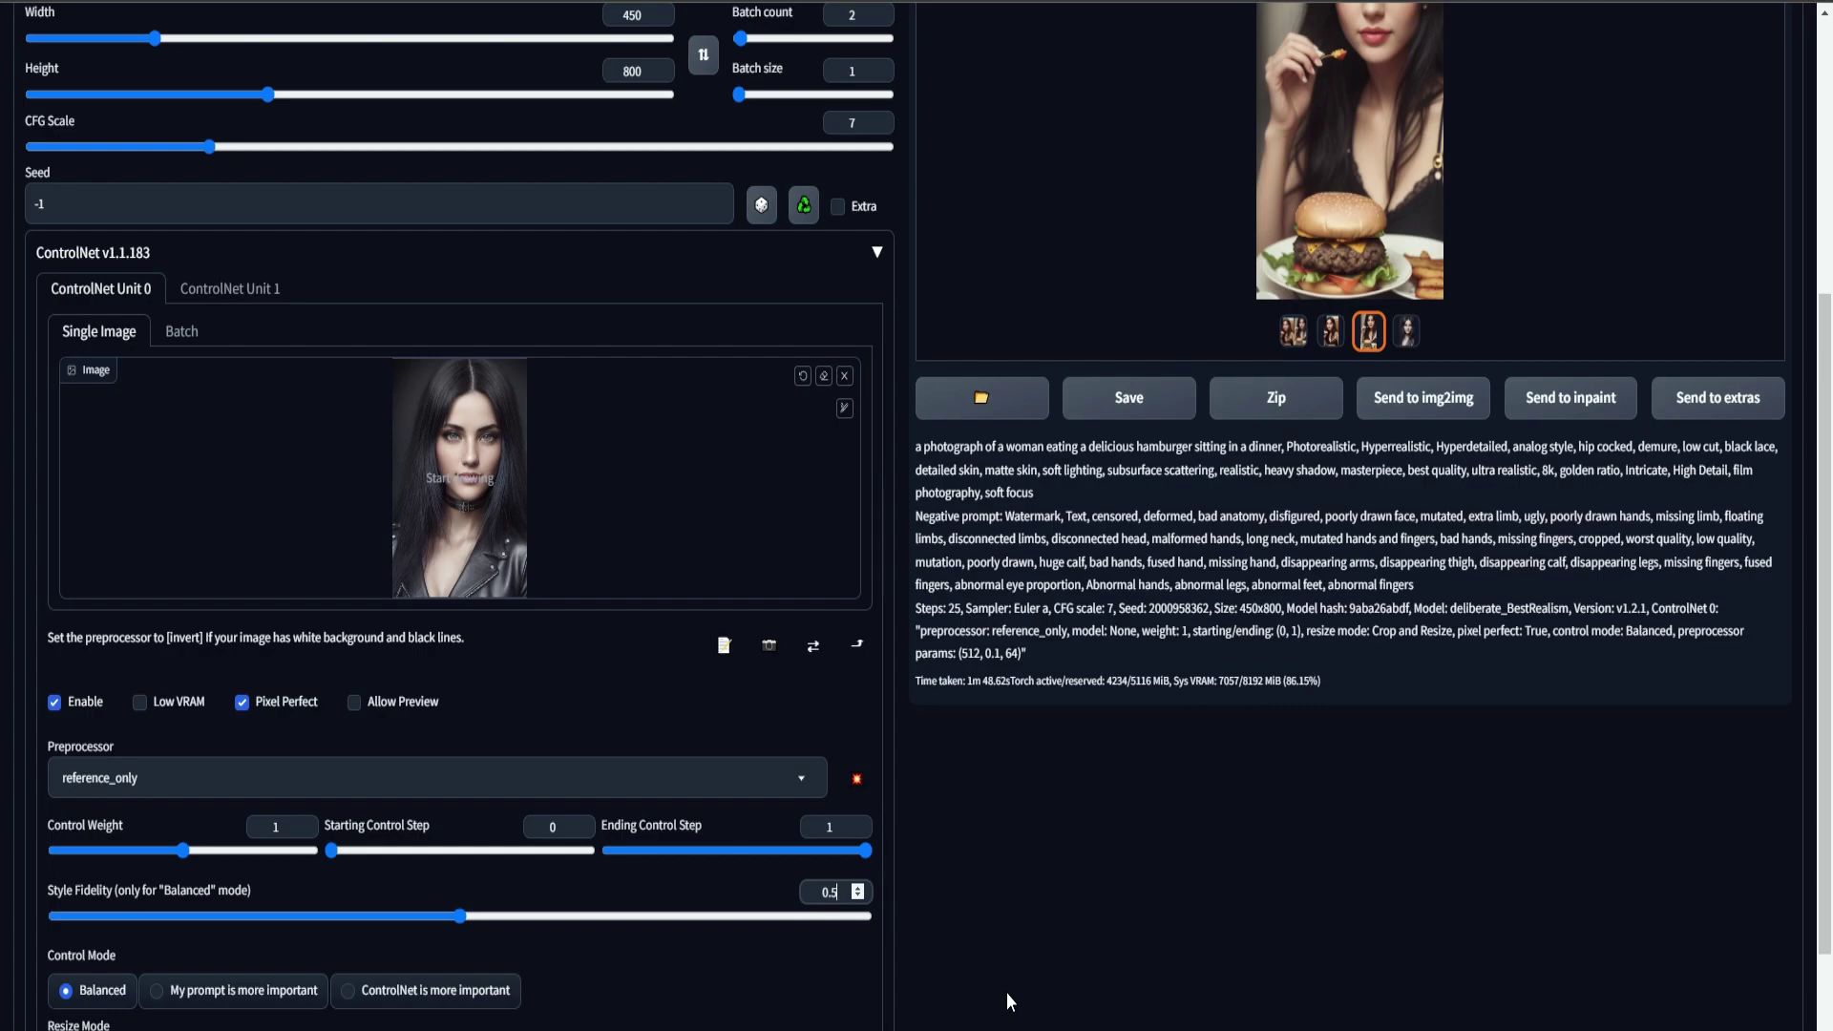
Step: Set Style Fidelity to 1 and review the two new hamburger portraits
double_click(826, 891)
type("1")
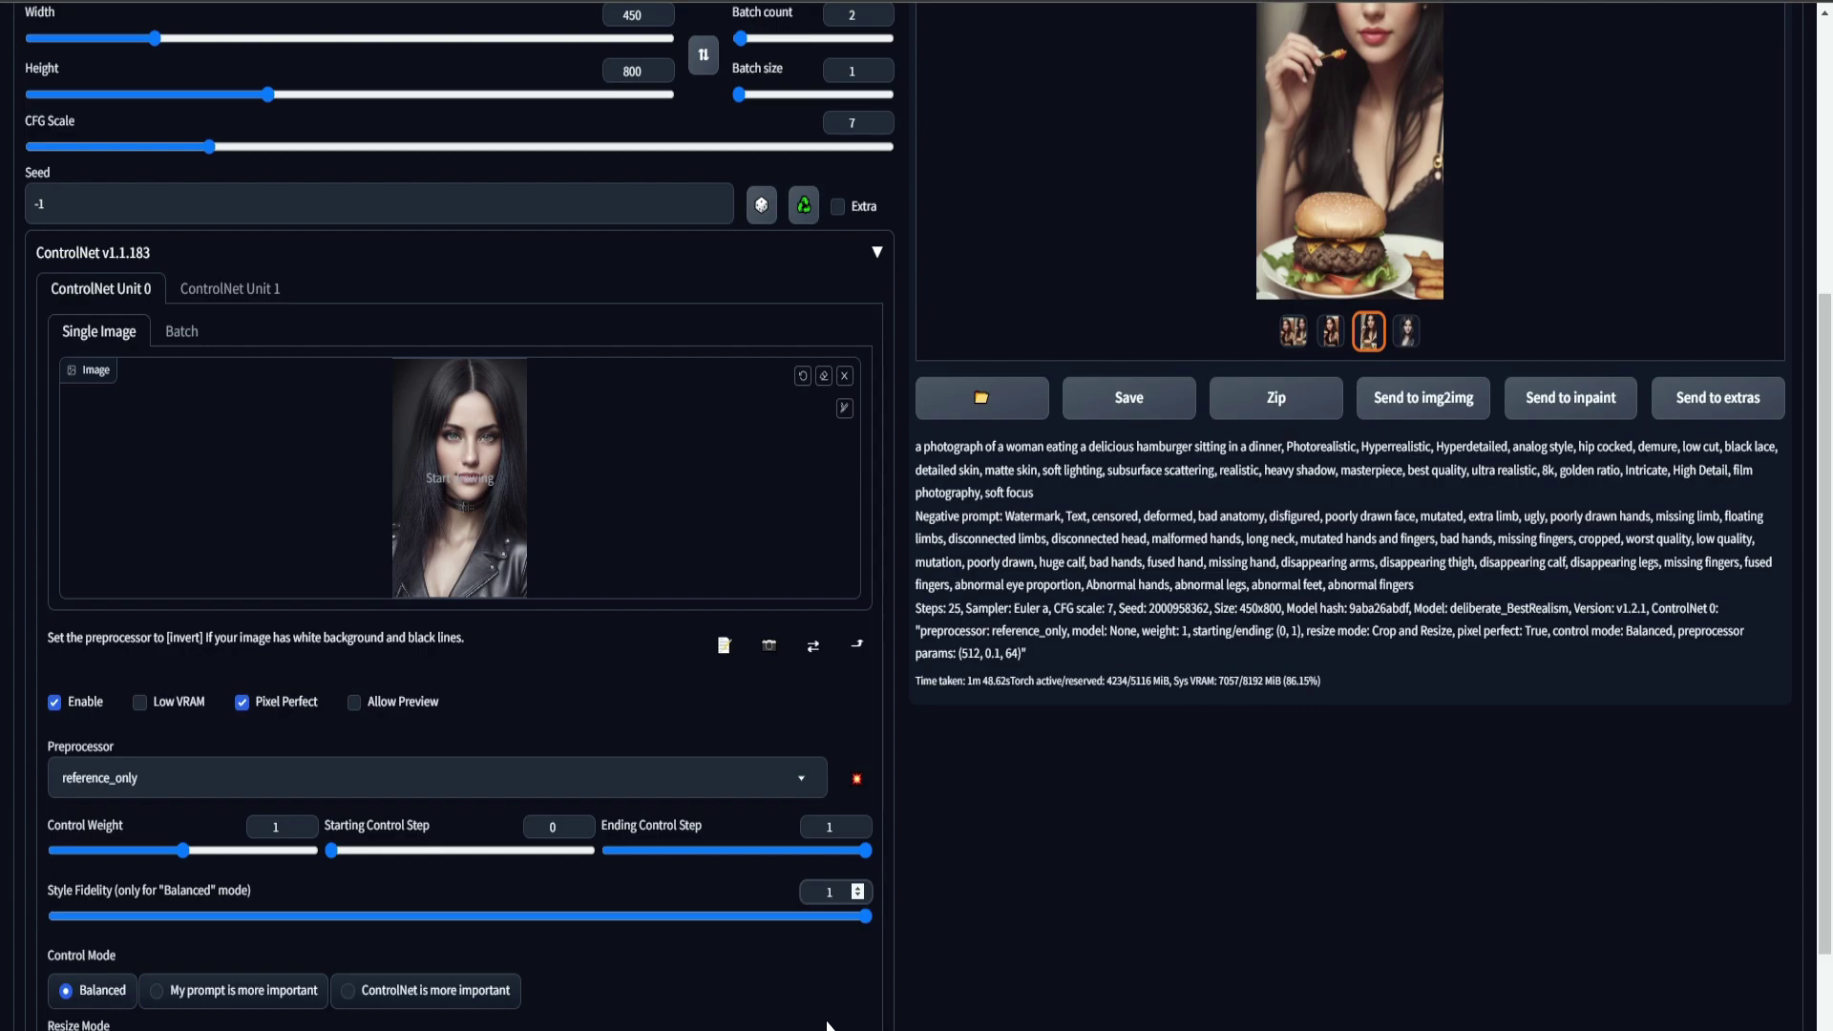
scroll(827, 955, "up", 5)
scroll(593, 615, "down", 3)
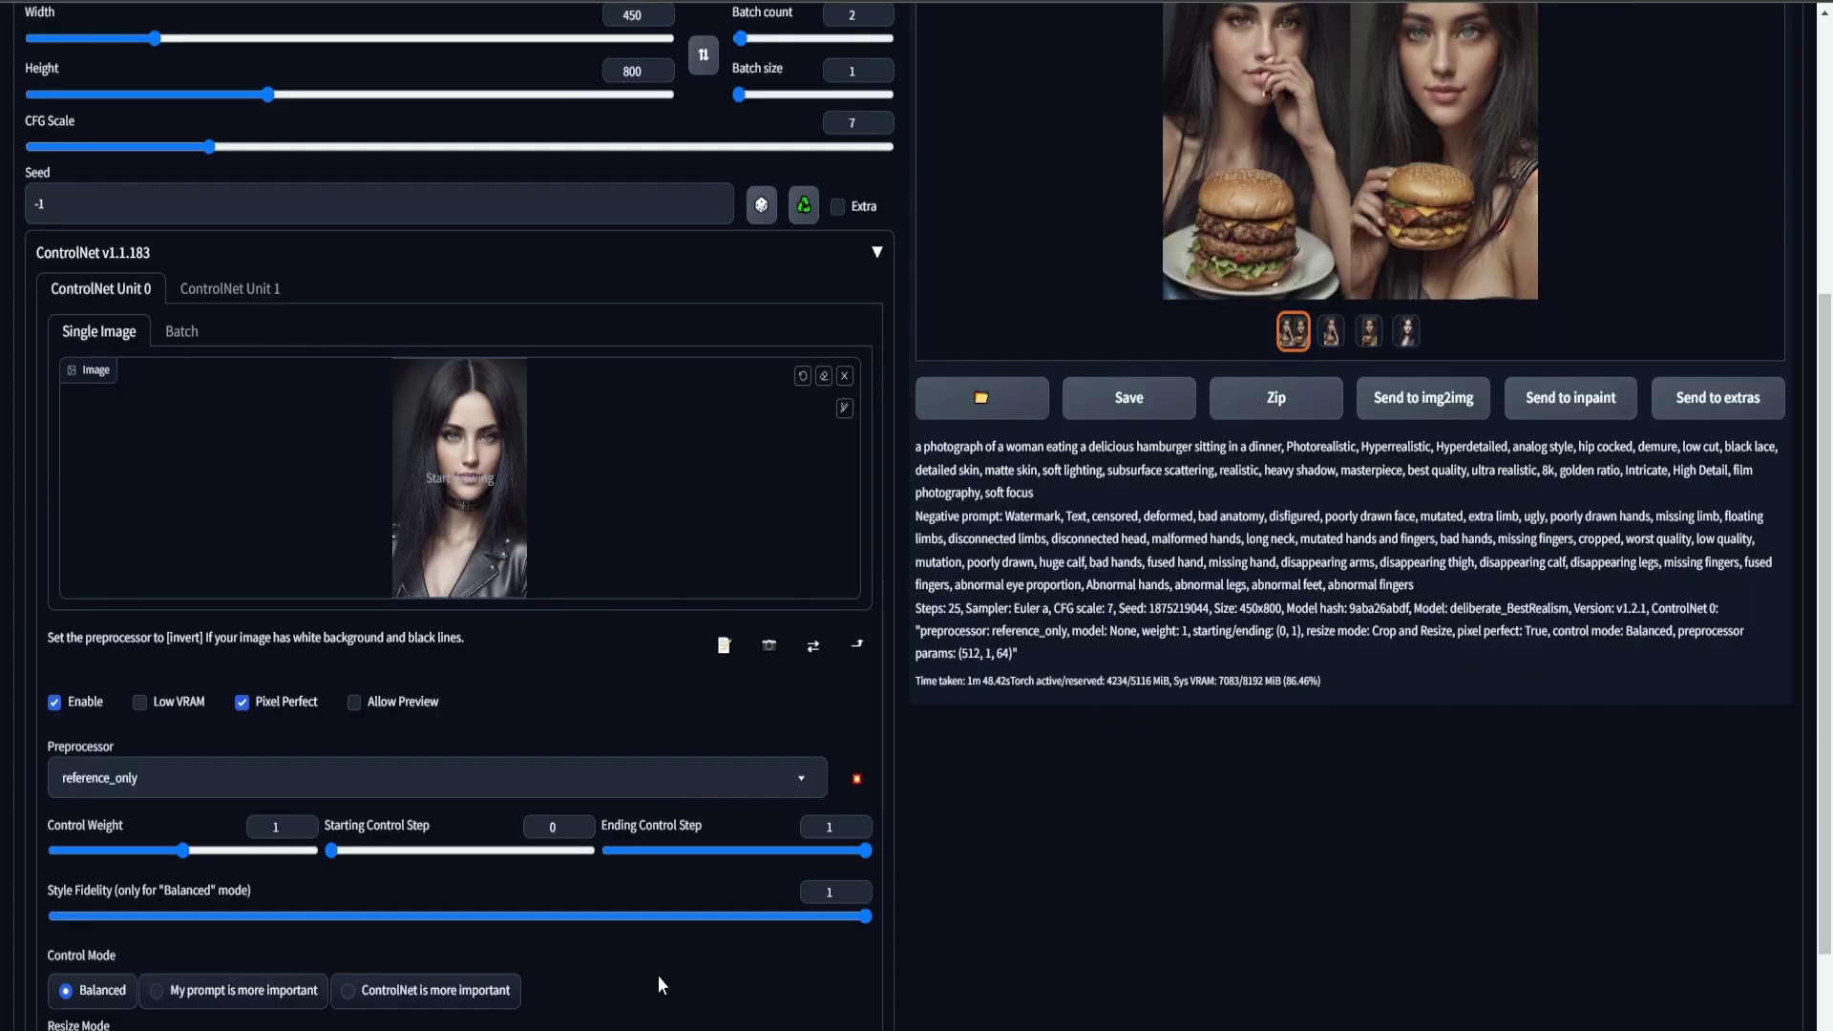
scroll(852, 1008, "up", 5)
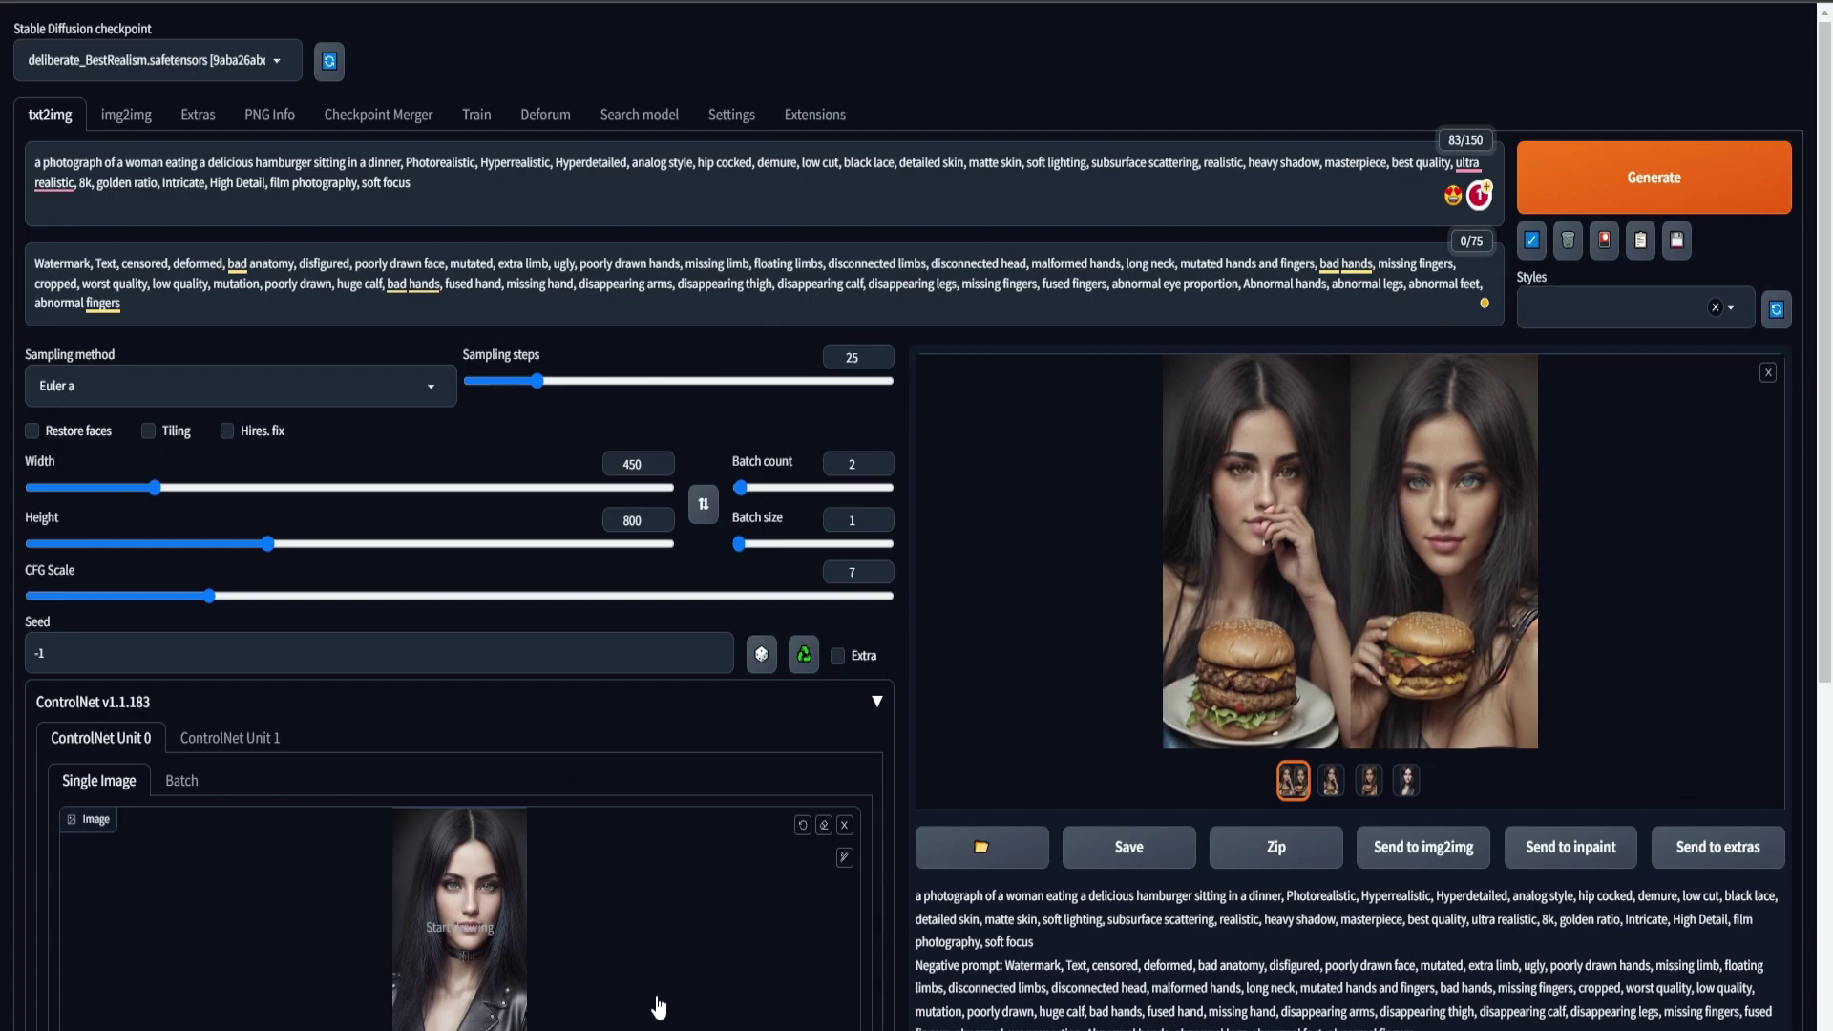
scroll(659, 1004, "down", 5)
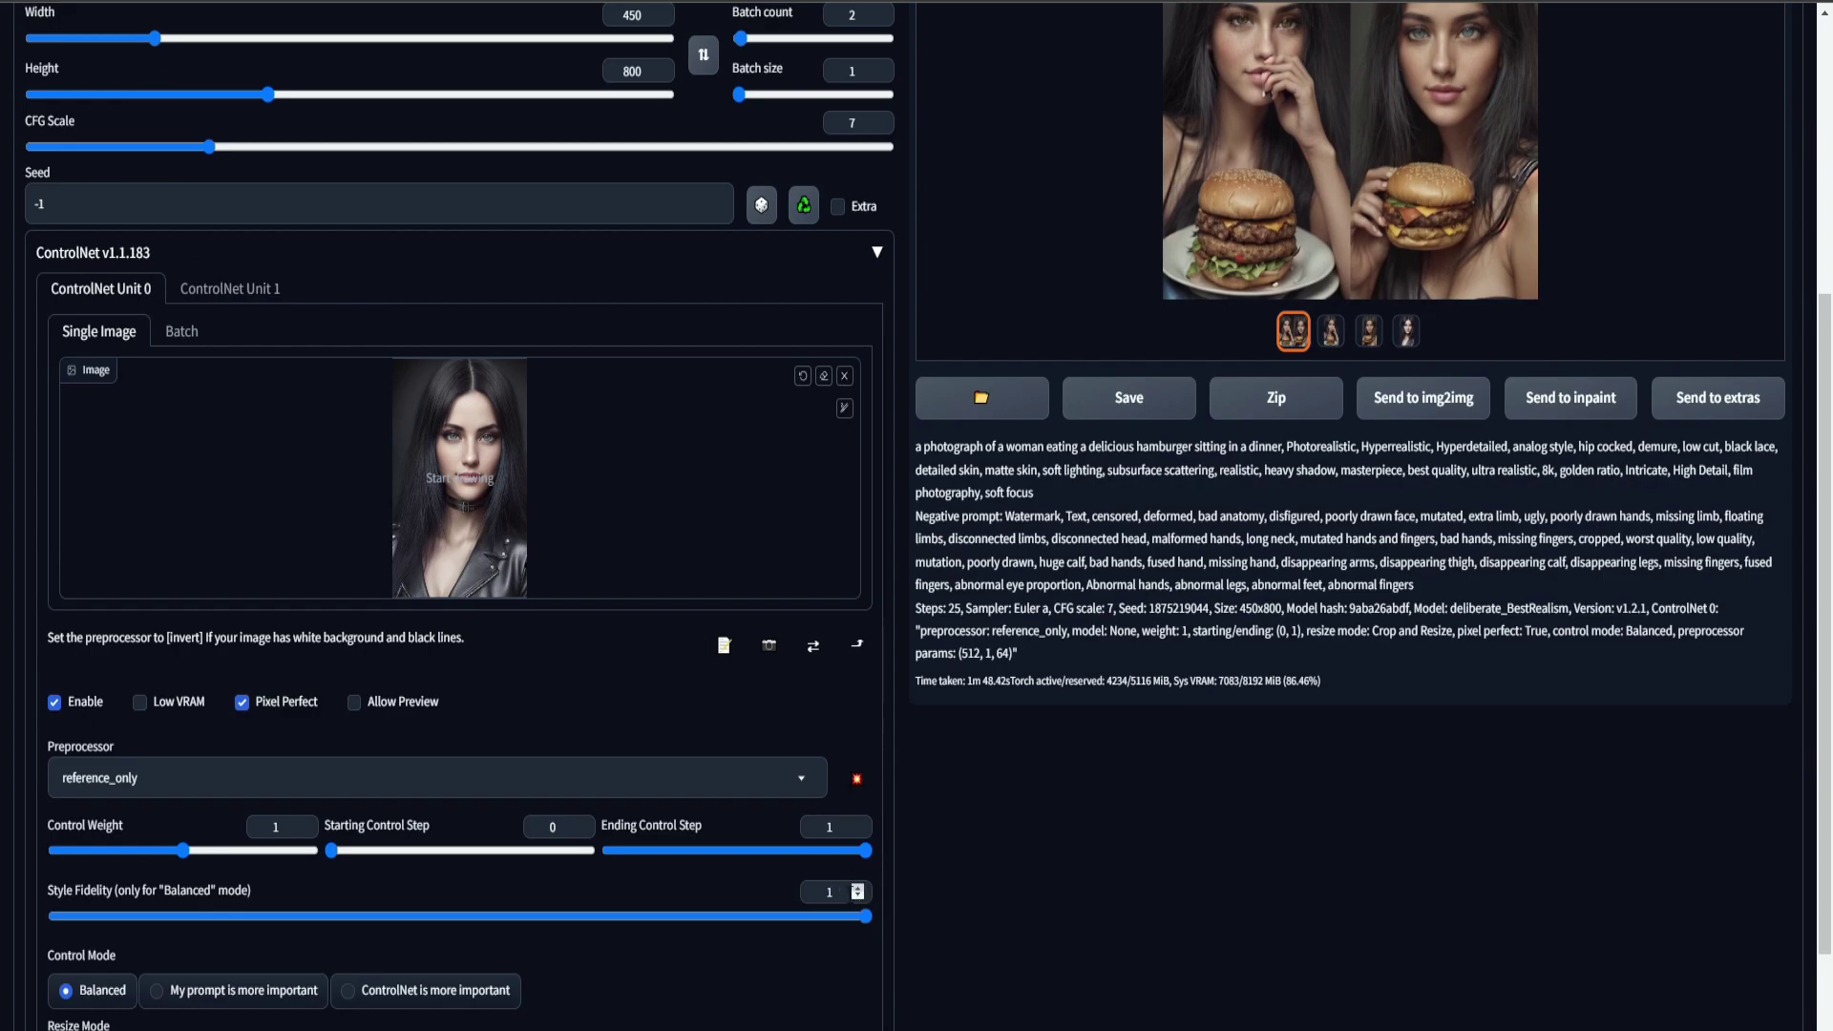
Step: Reset Style Fidelity to 0.5 and raise the Starting Control Step to 0.5
left_click_drag(843, 892, 808, 897)
type("0.5")
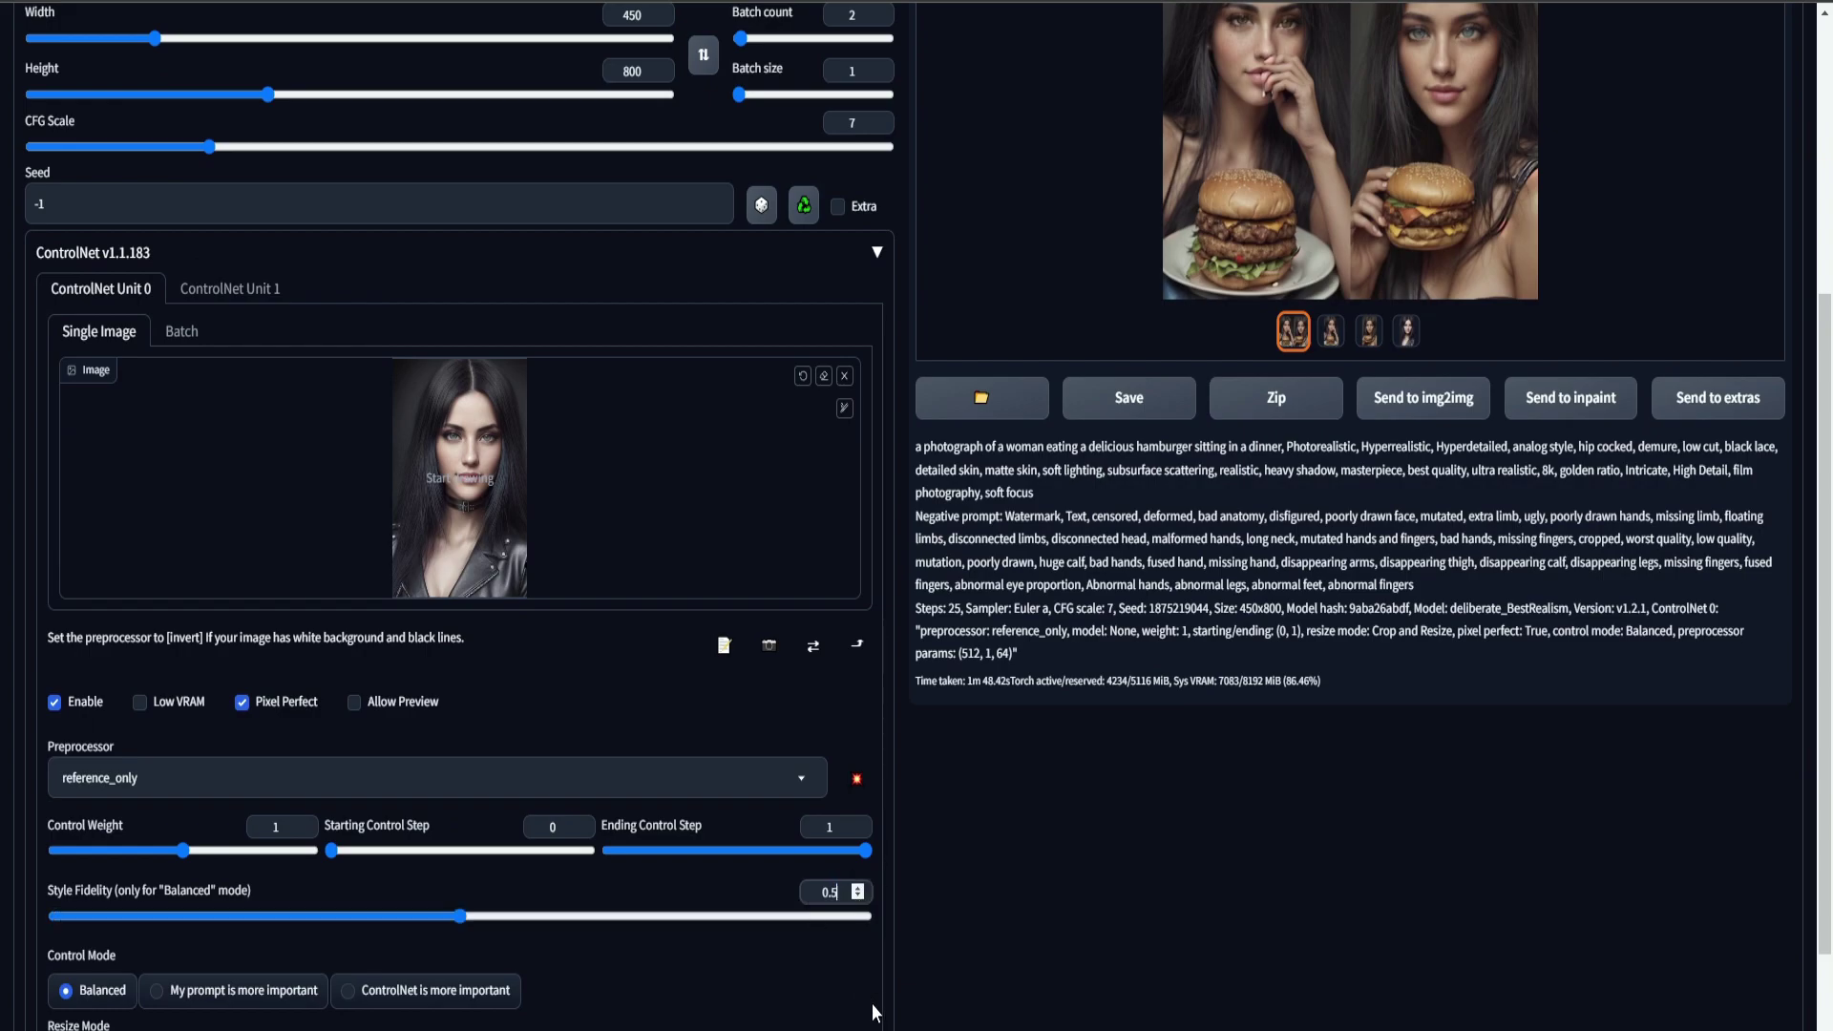
scroll(777, 965, "down", 1)
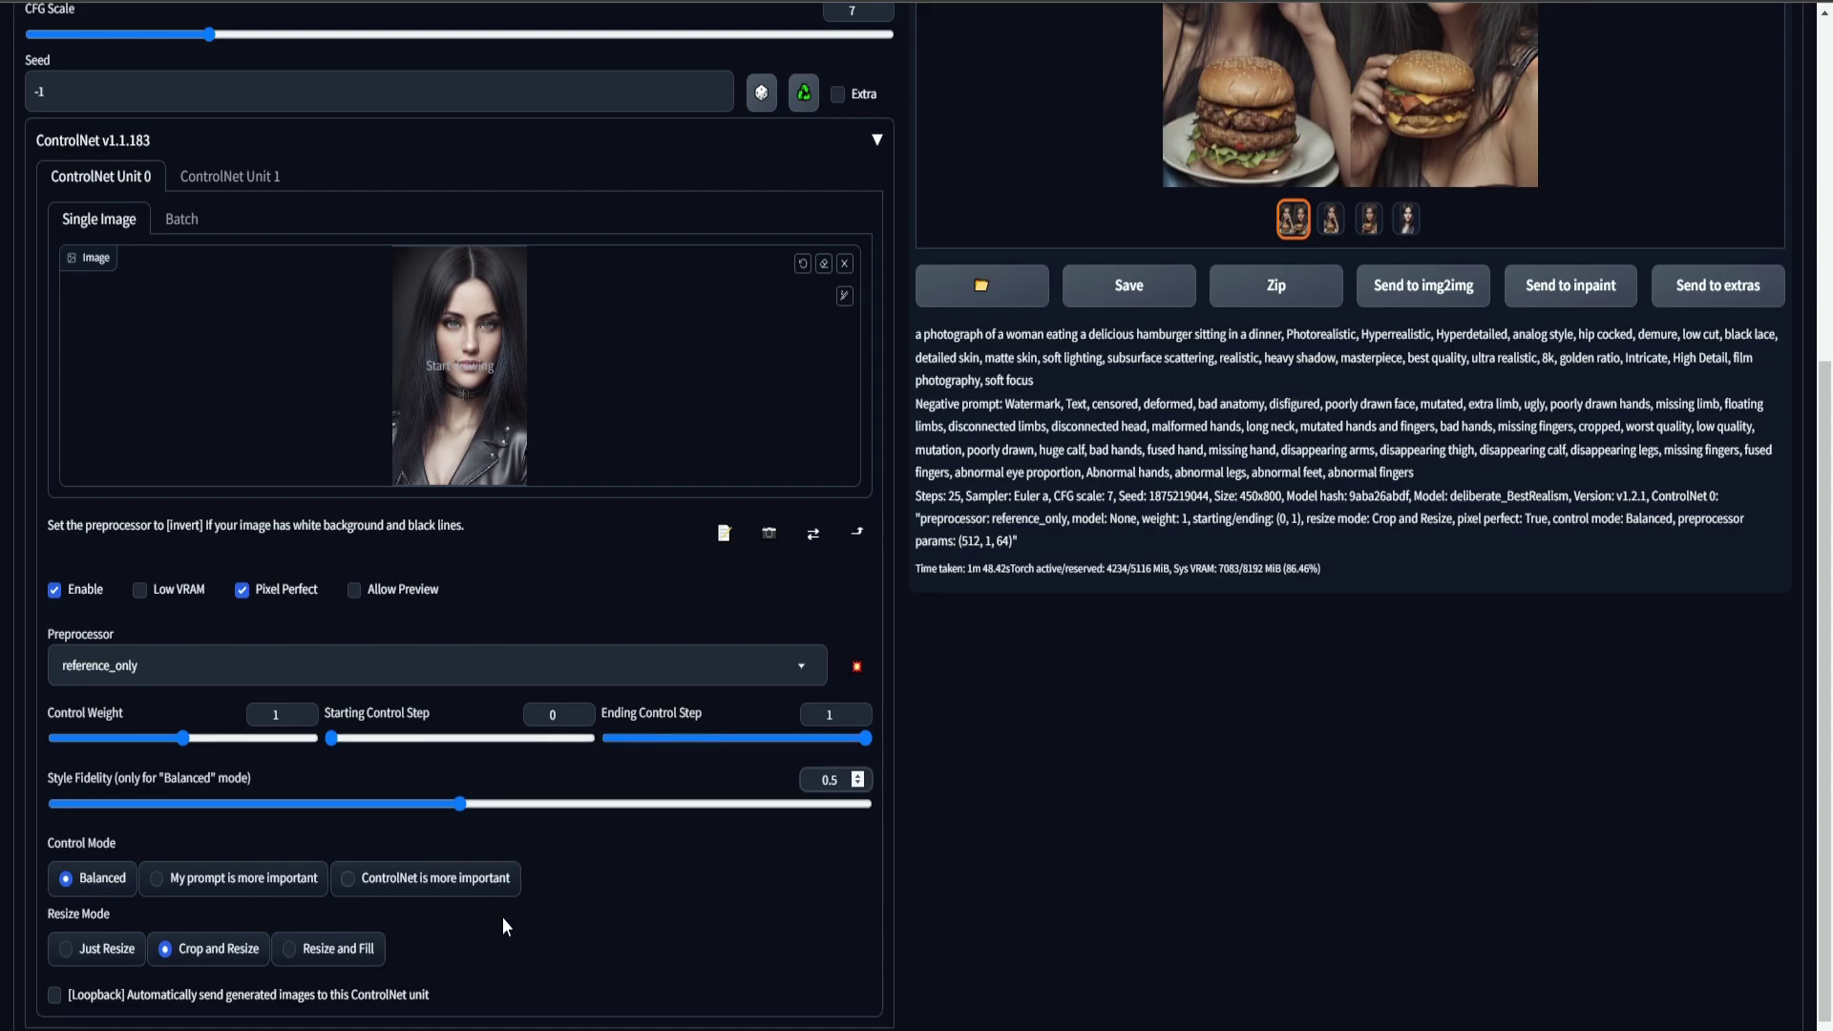
scroll(678, 976, "up", 1)
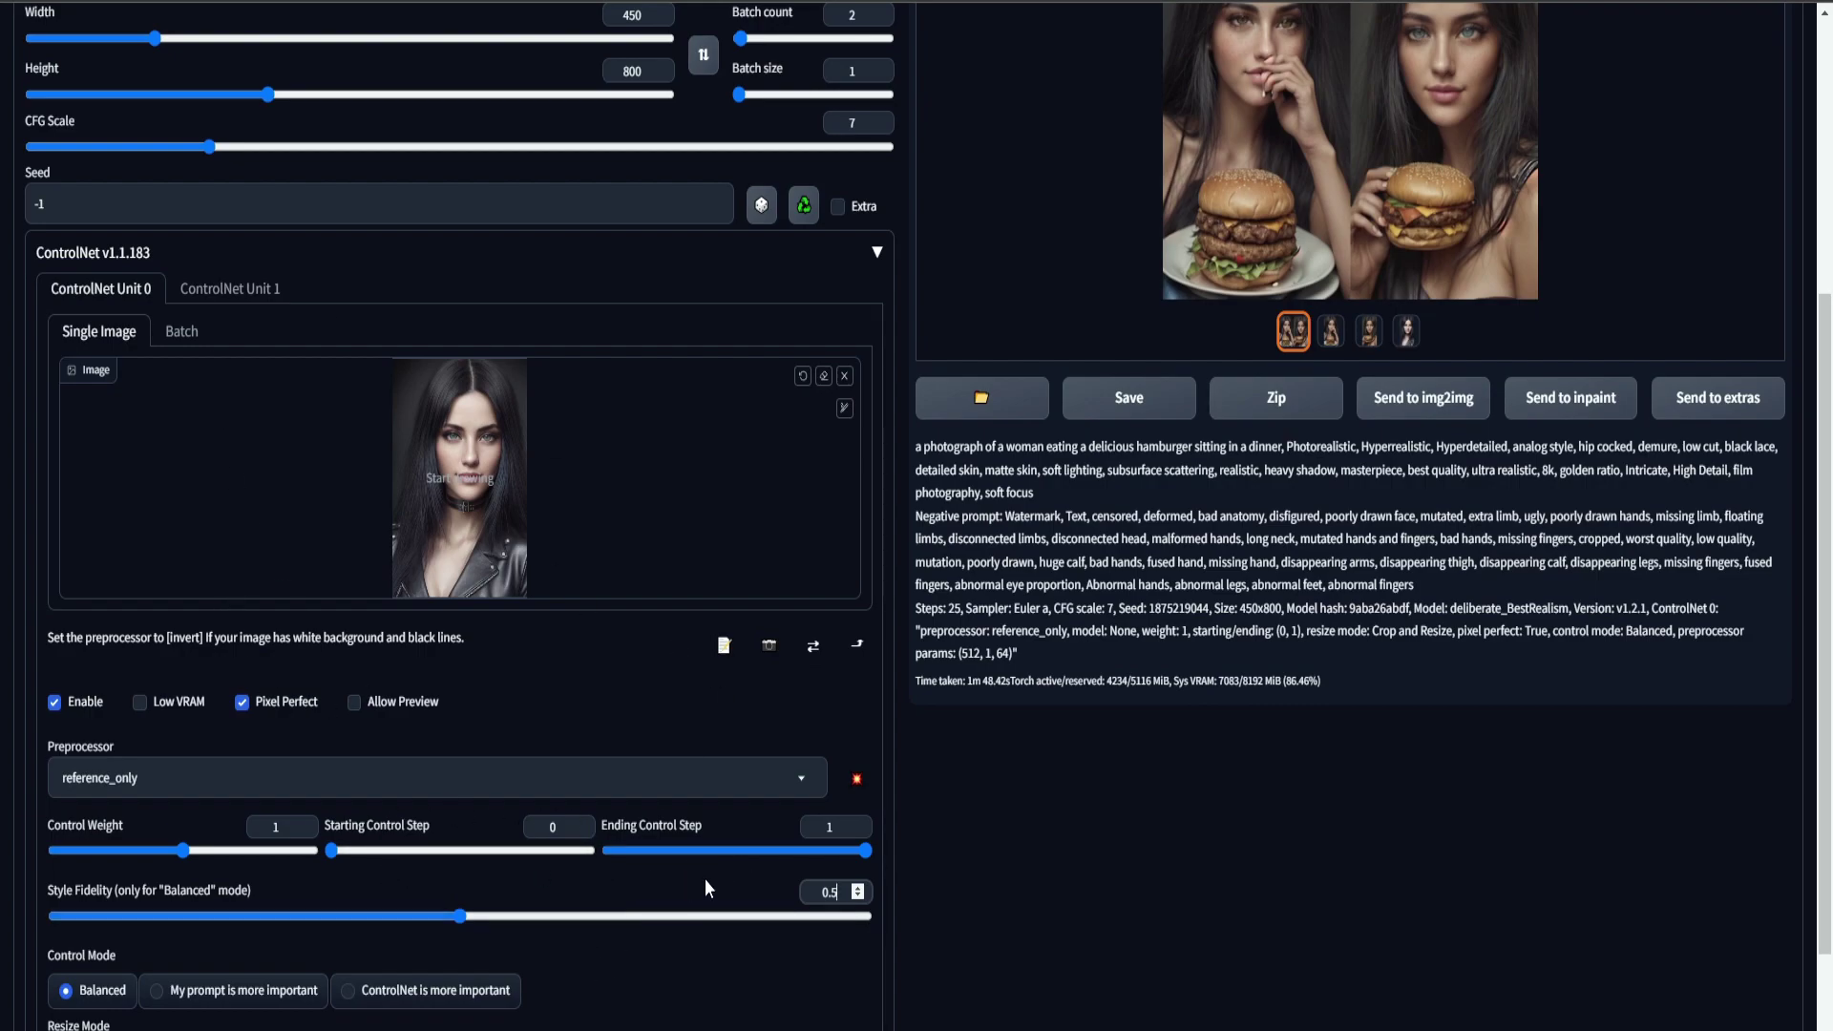
scroll(513, 947, "up", 1)
scroll(513, 947, "up", 5)
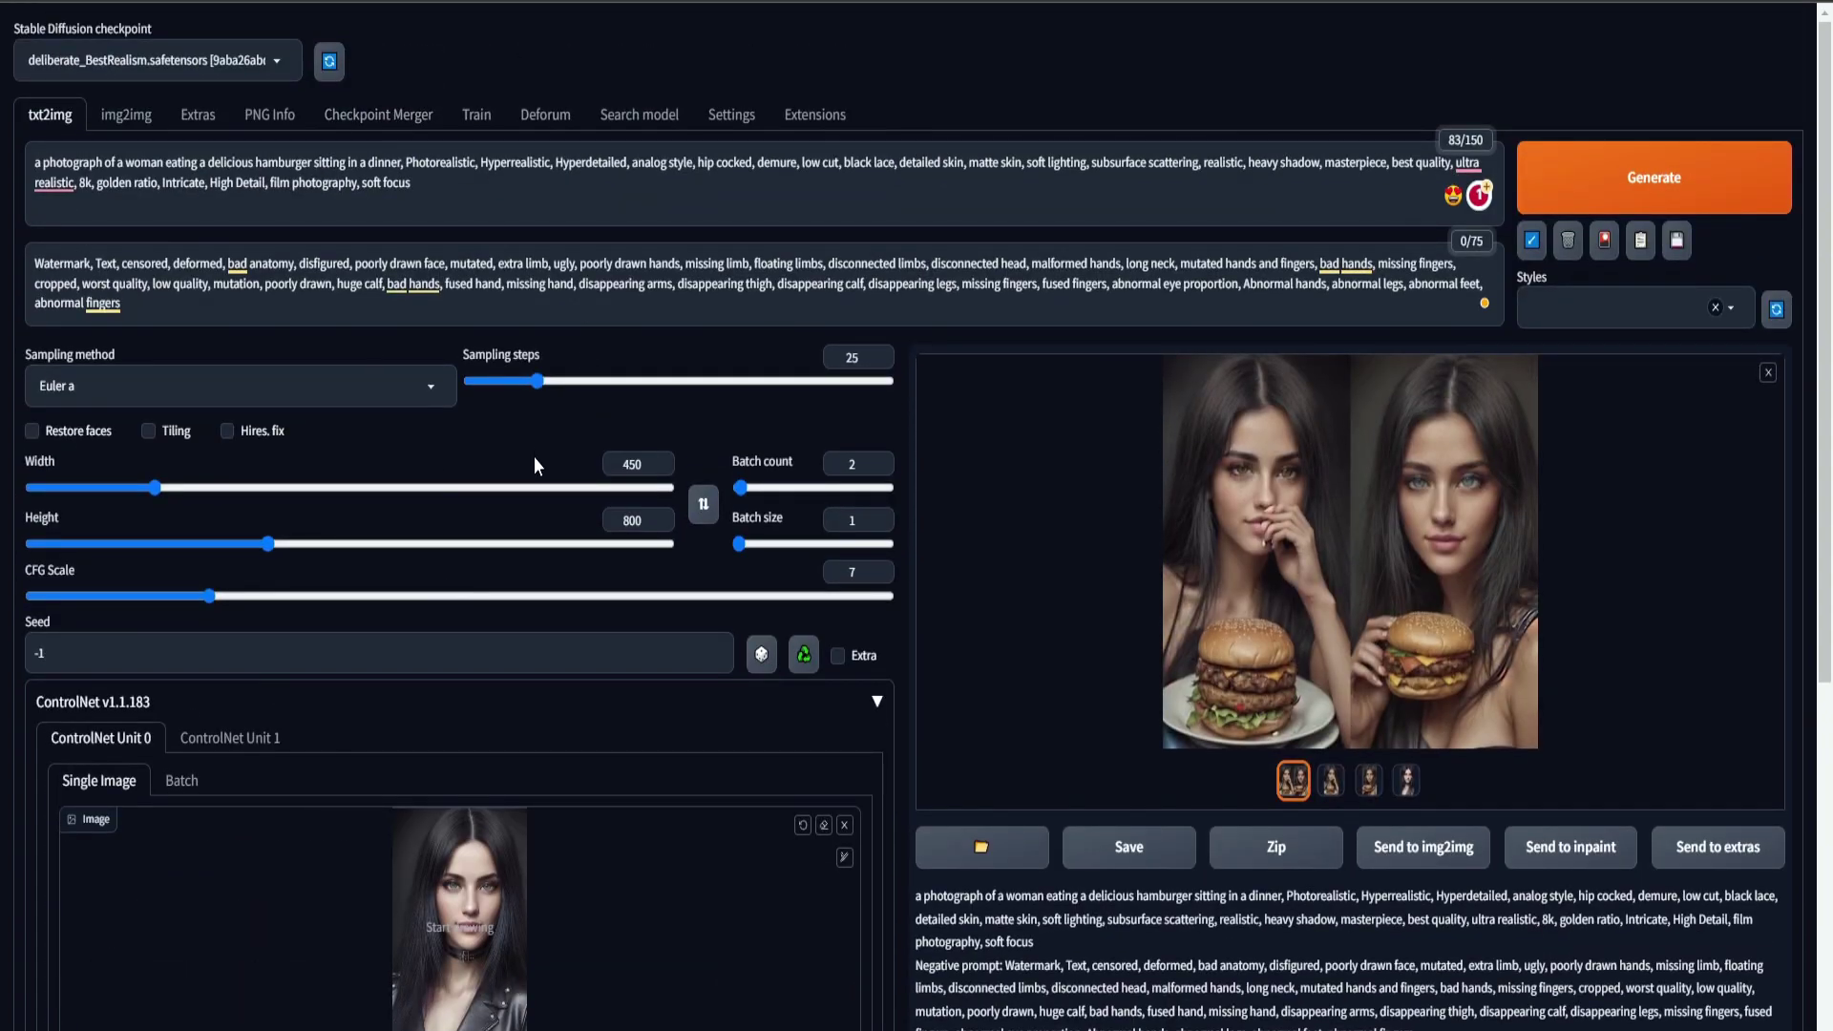
scroll(535, 464, "down", 5)
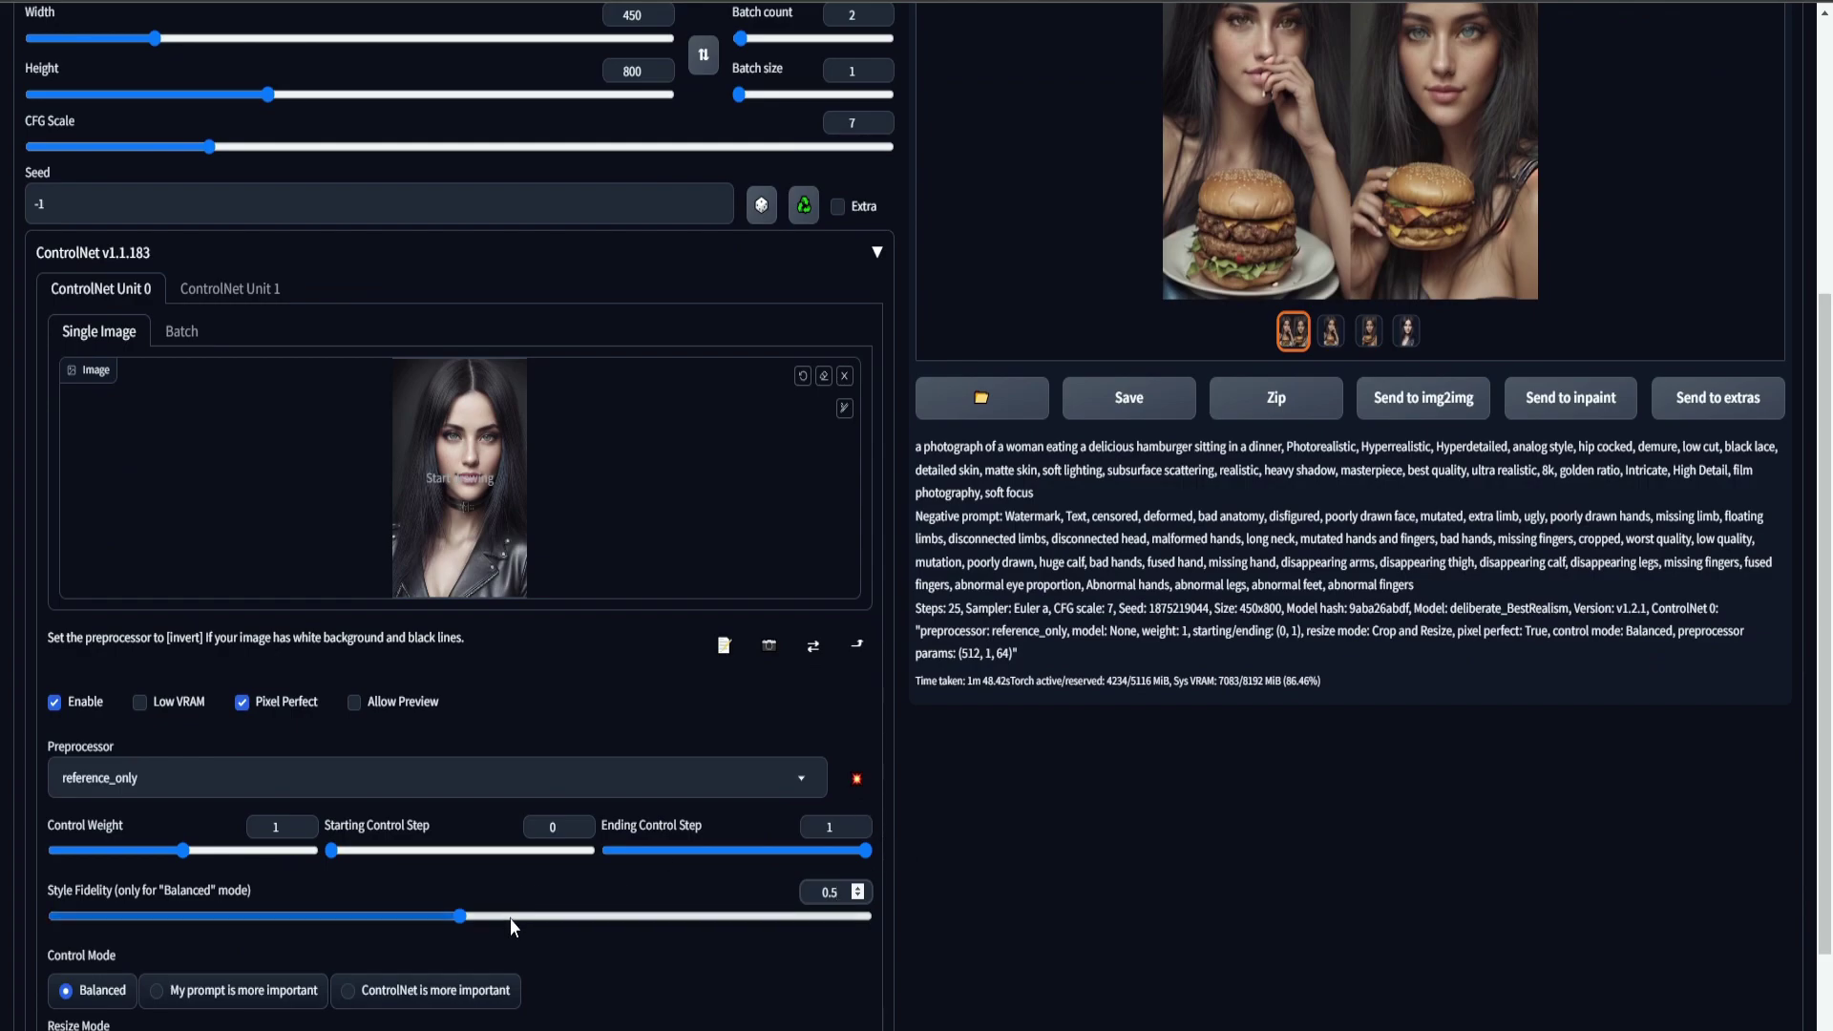
left_click(460, 849)
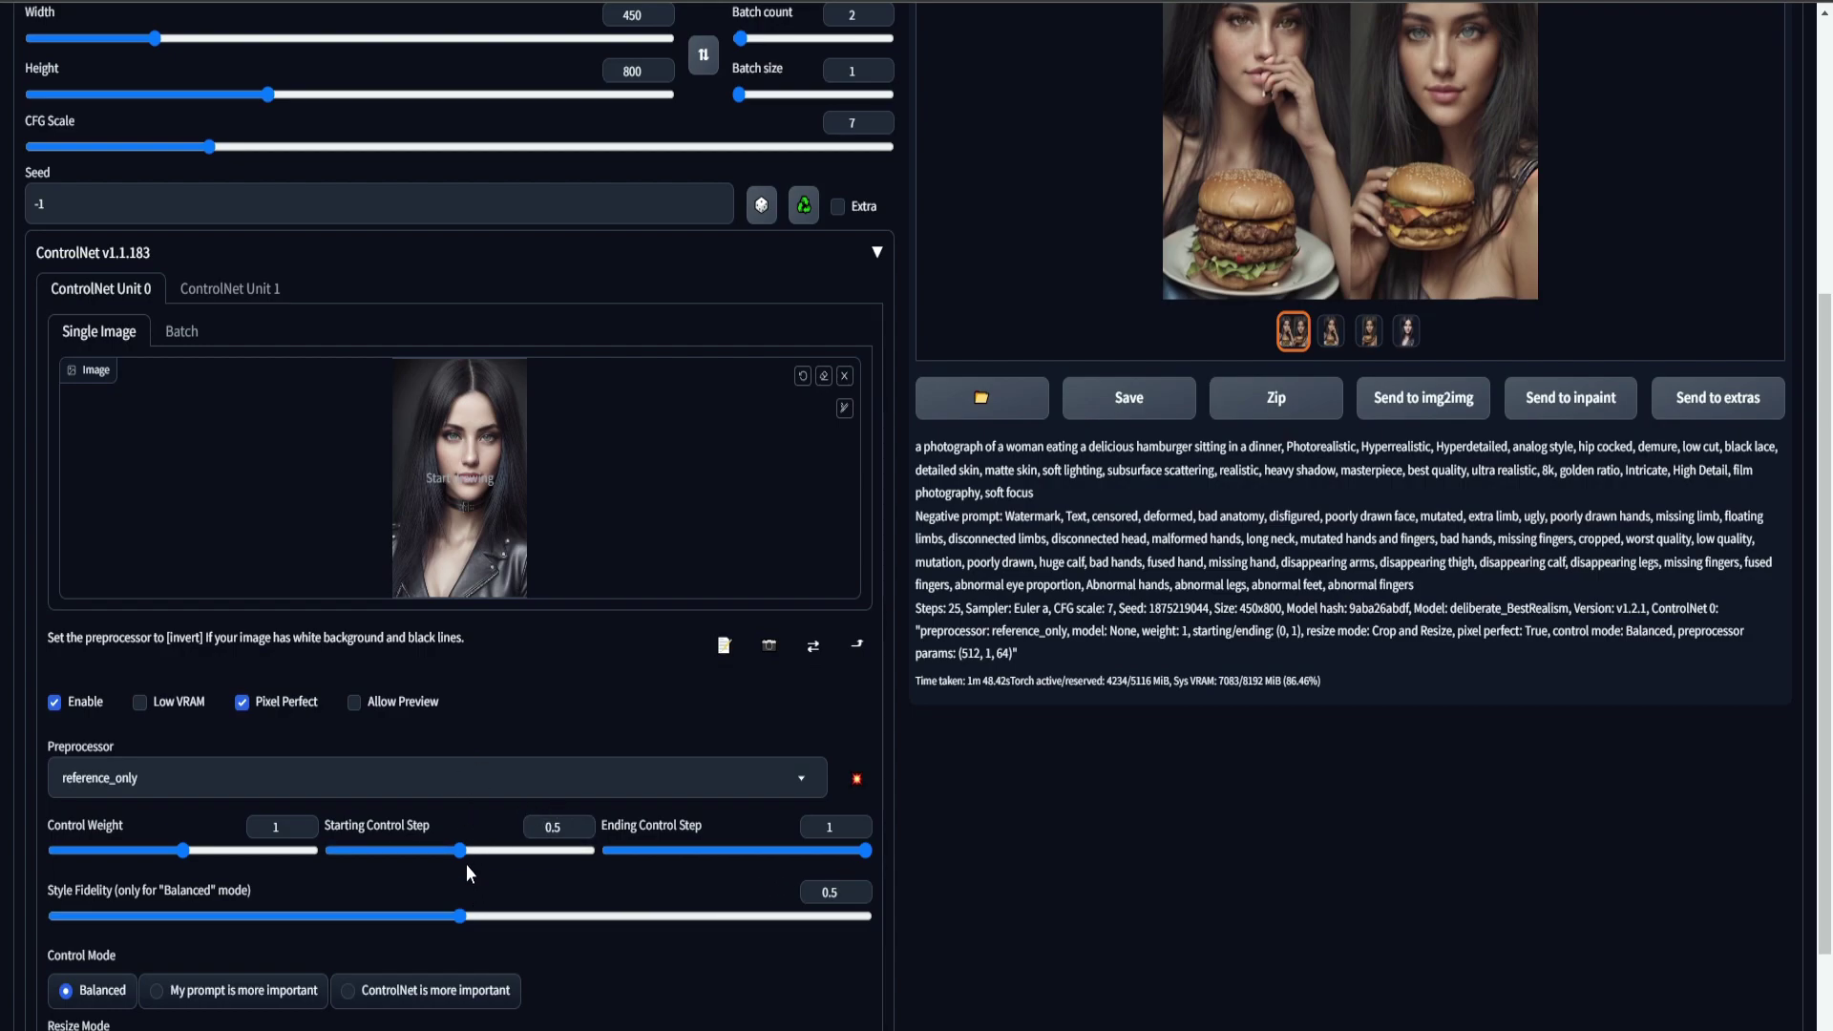
scroll(483, 919, "up", 2)
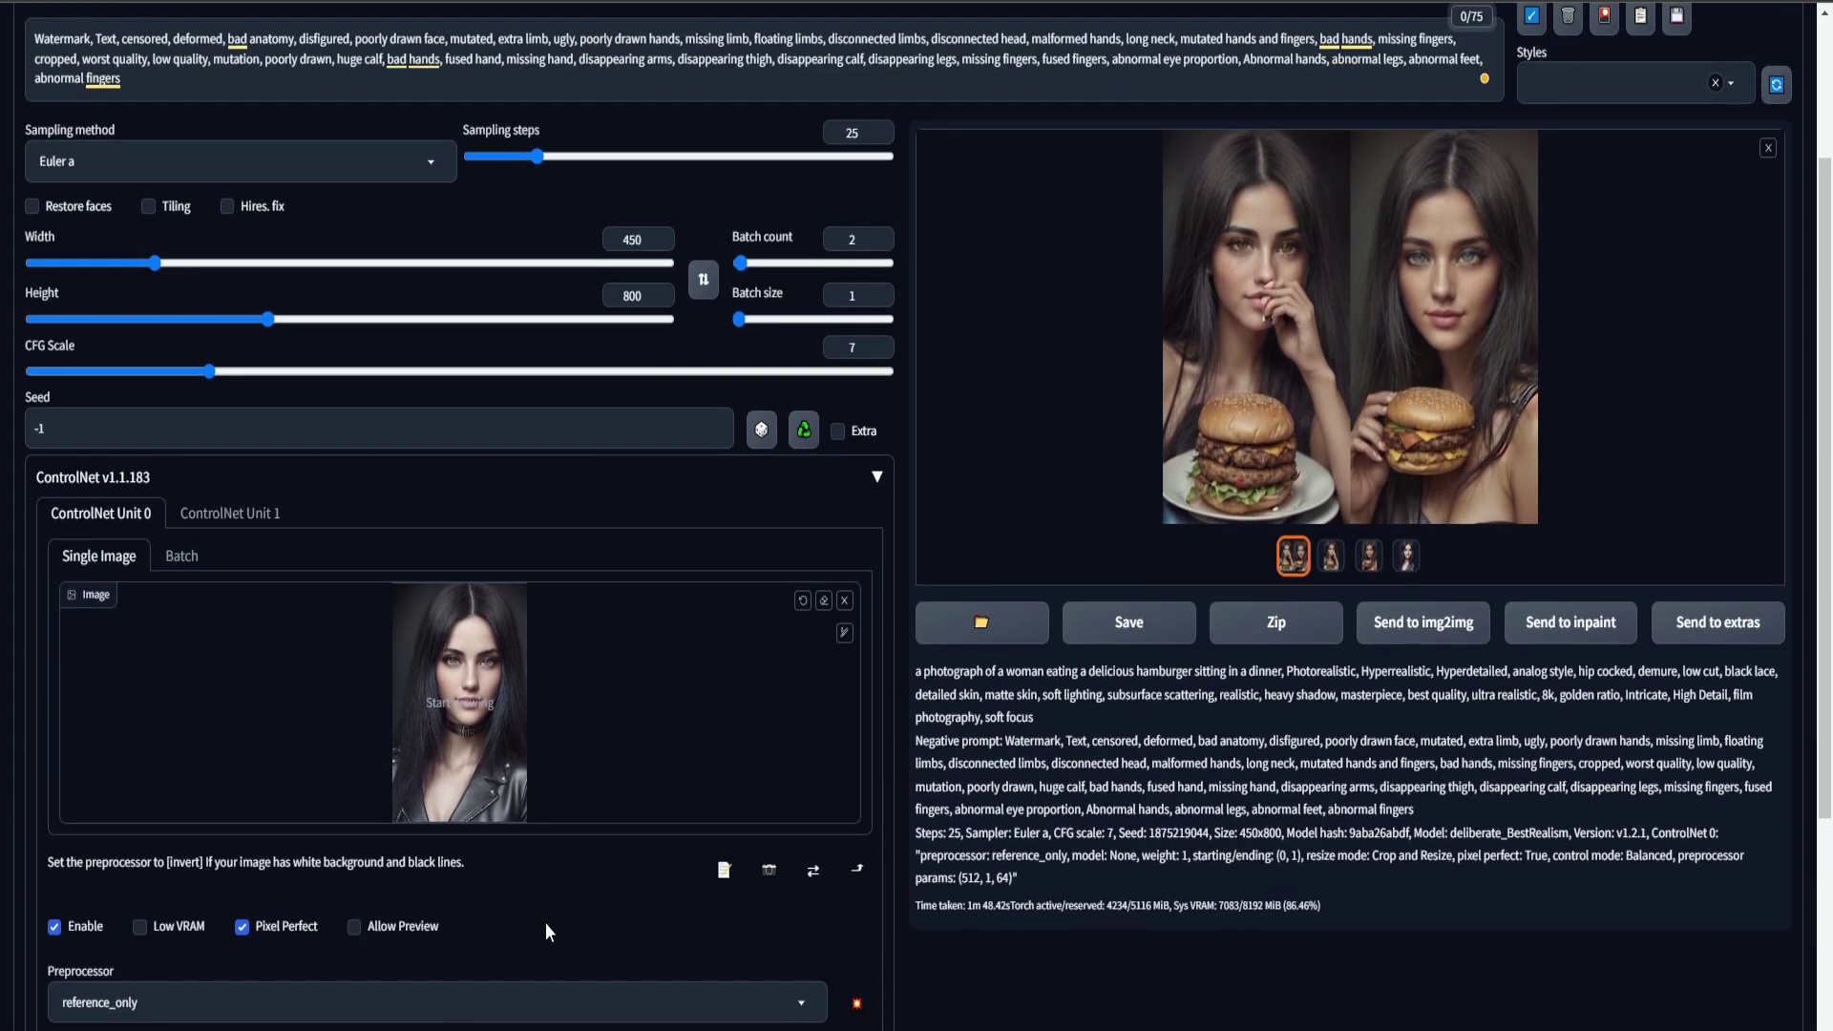
scroll(547, 922, "down", 2)
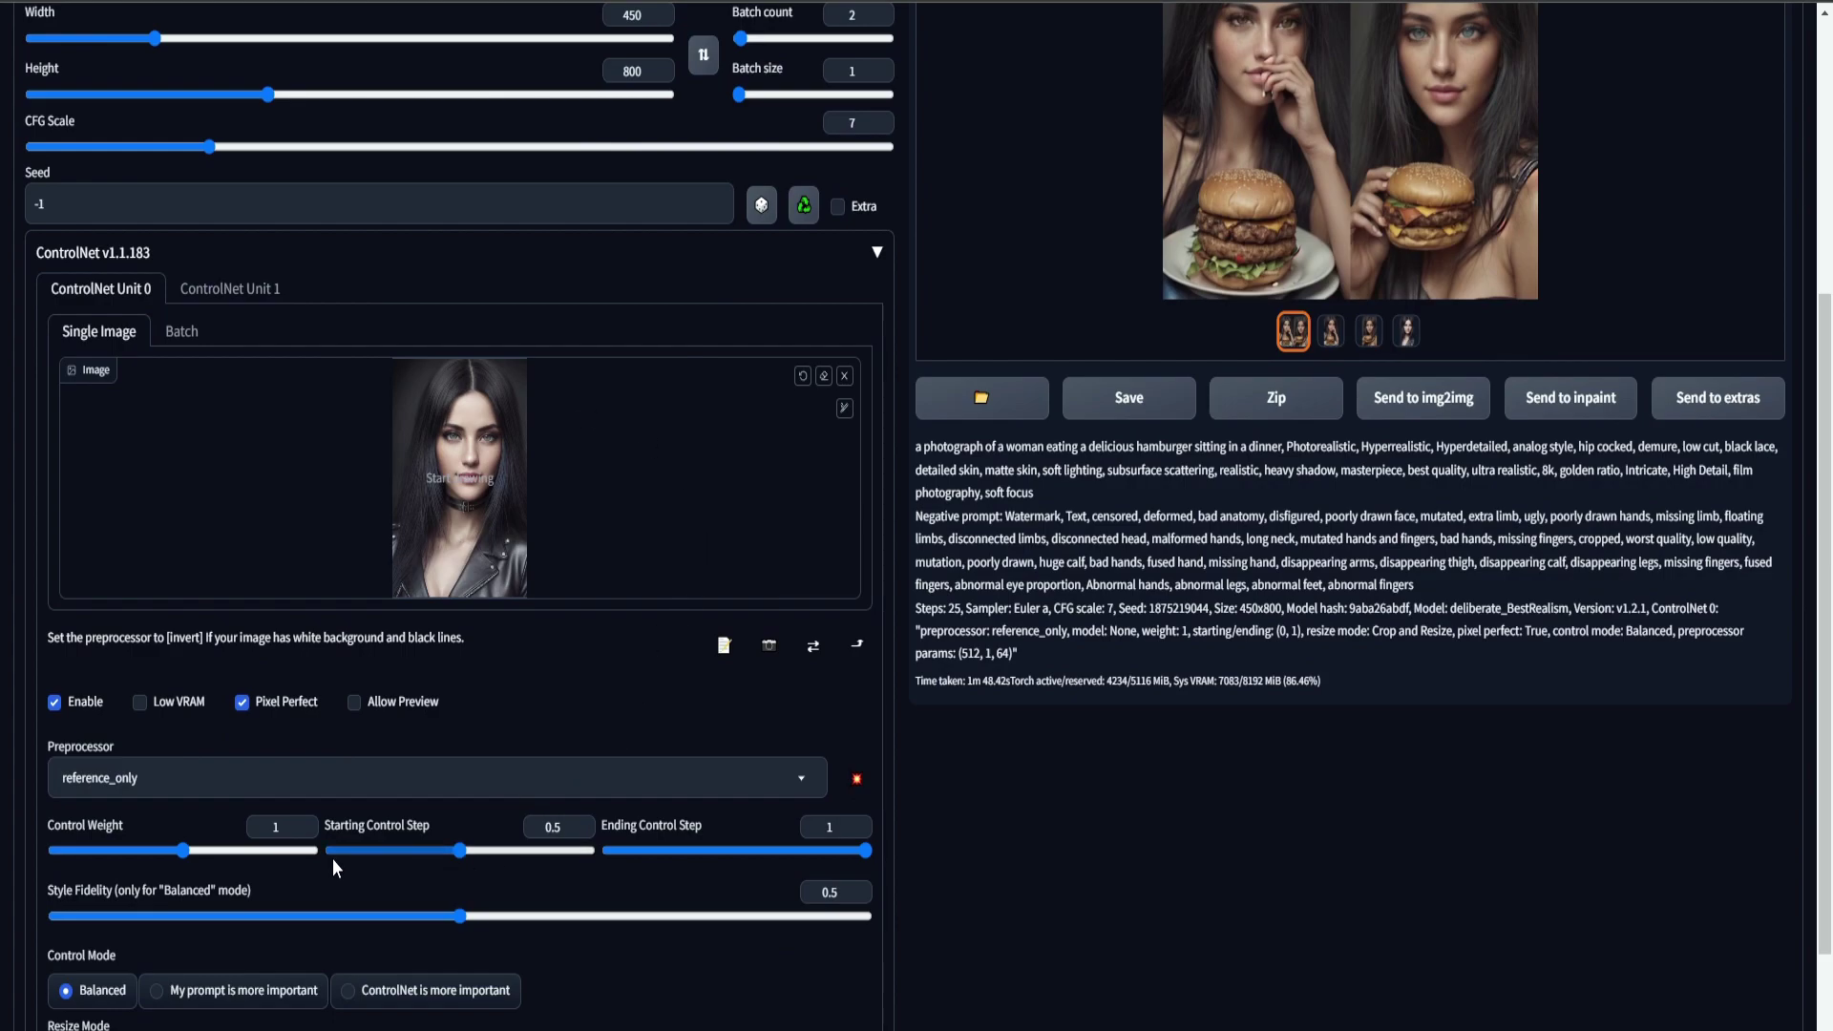
scroll(414, 897, "up", 4)
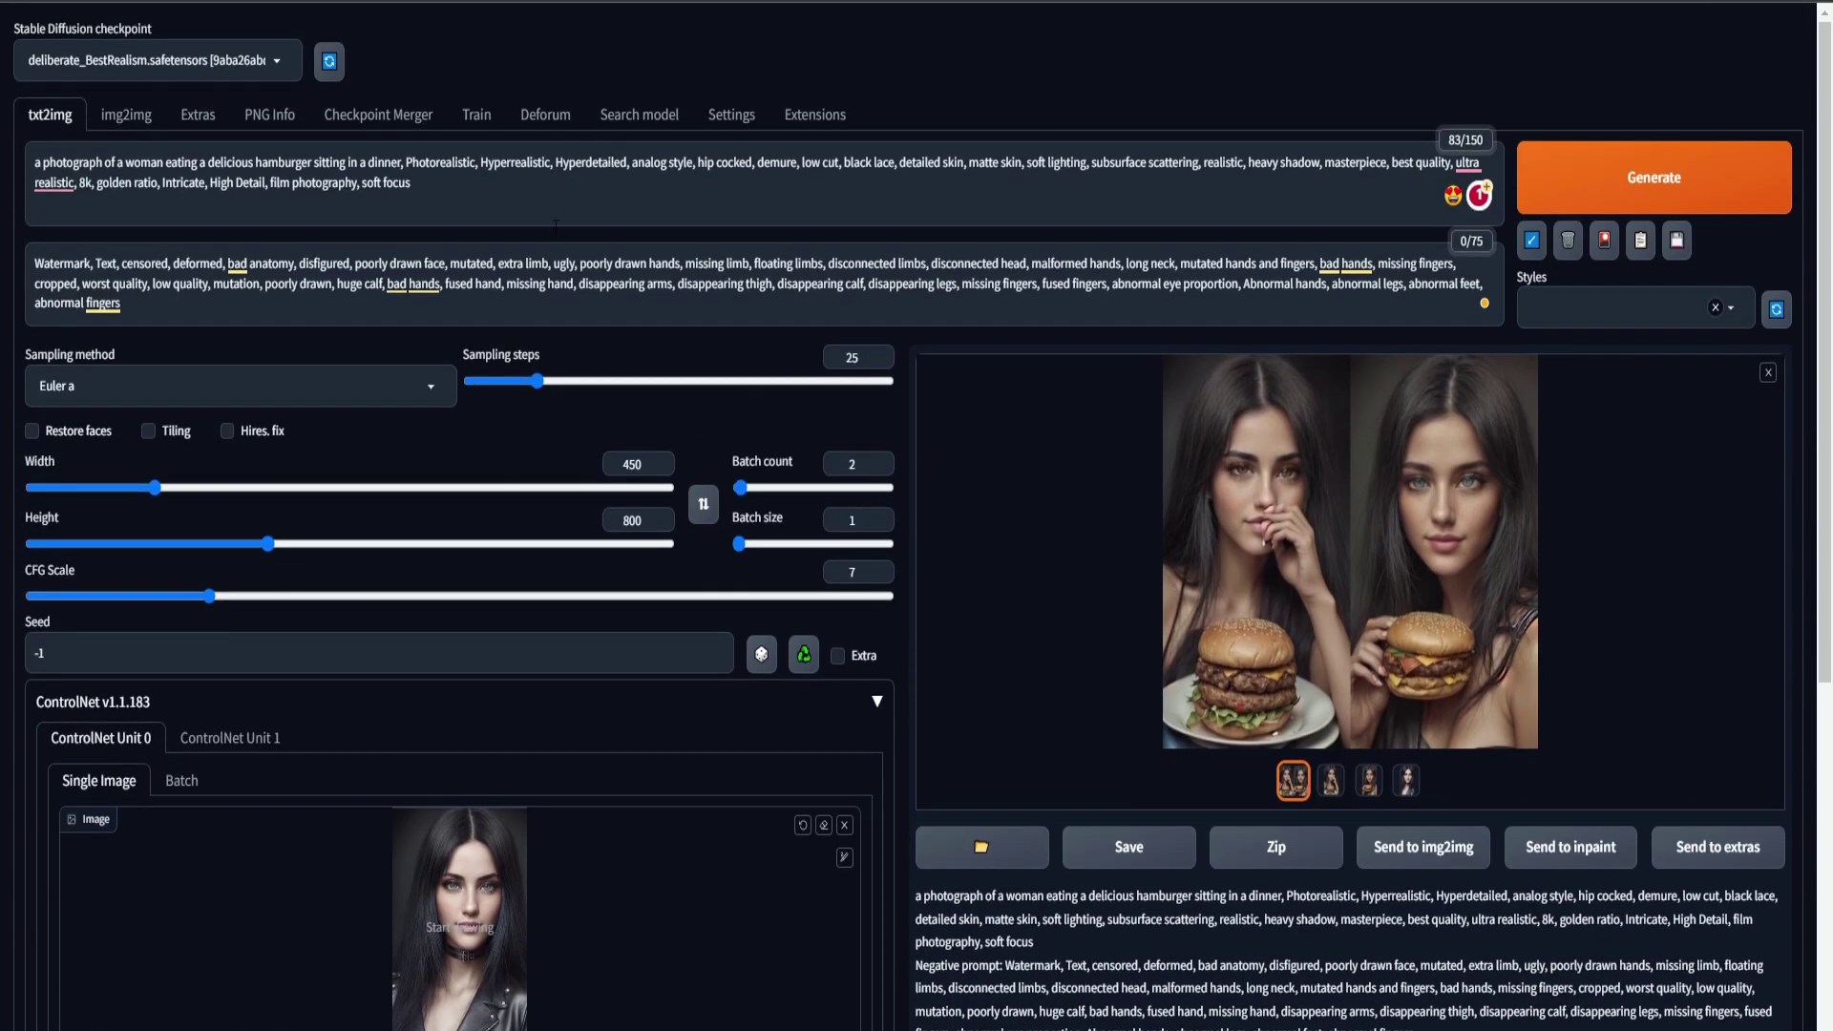
scroll(575, 685, "down", 5)
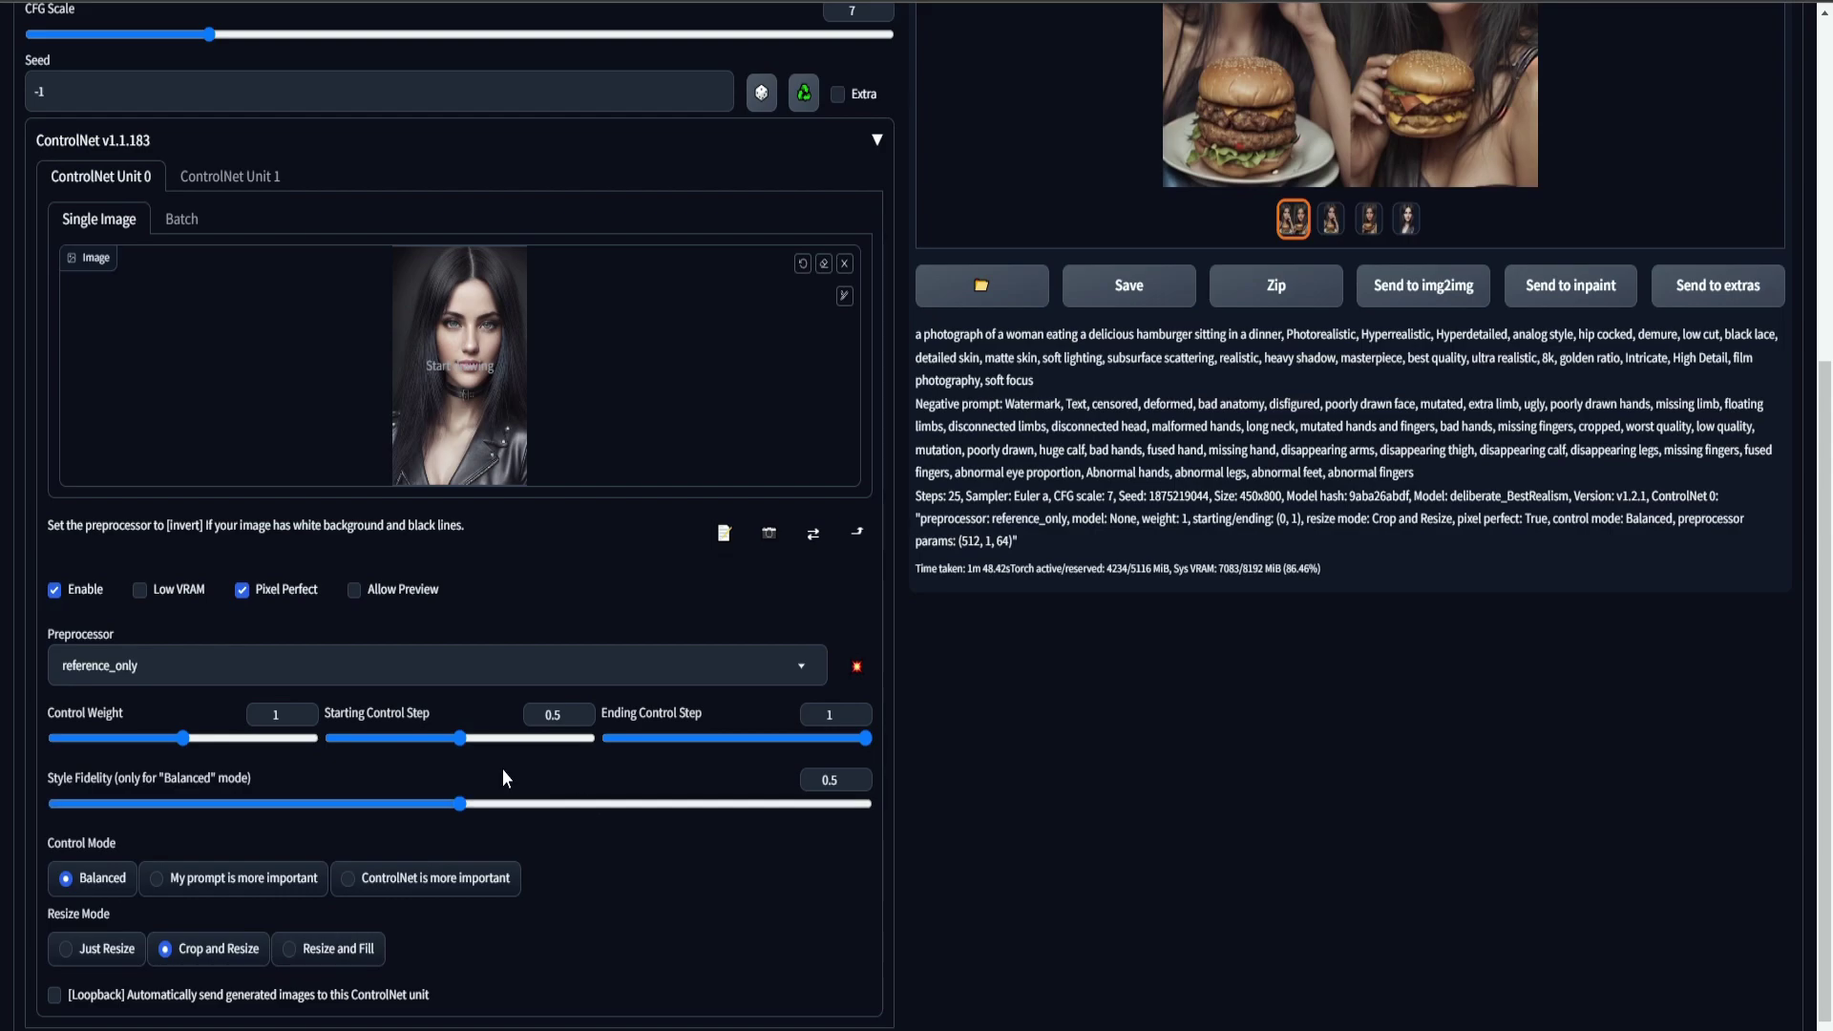
Step: Reset ControlNet Unit 0's Starting Control Step to 0, keeping reference_only as the preprocessor
left_click_drag(459, 738, 319, 757)
scroll(816, 880, "up", 2)
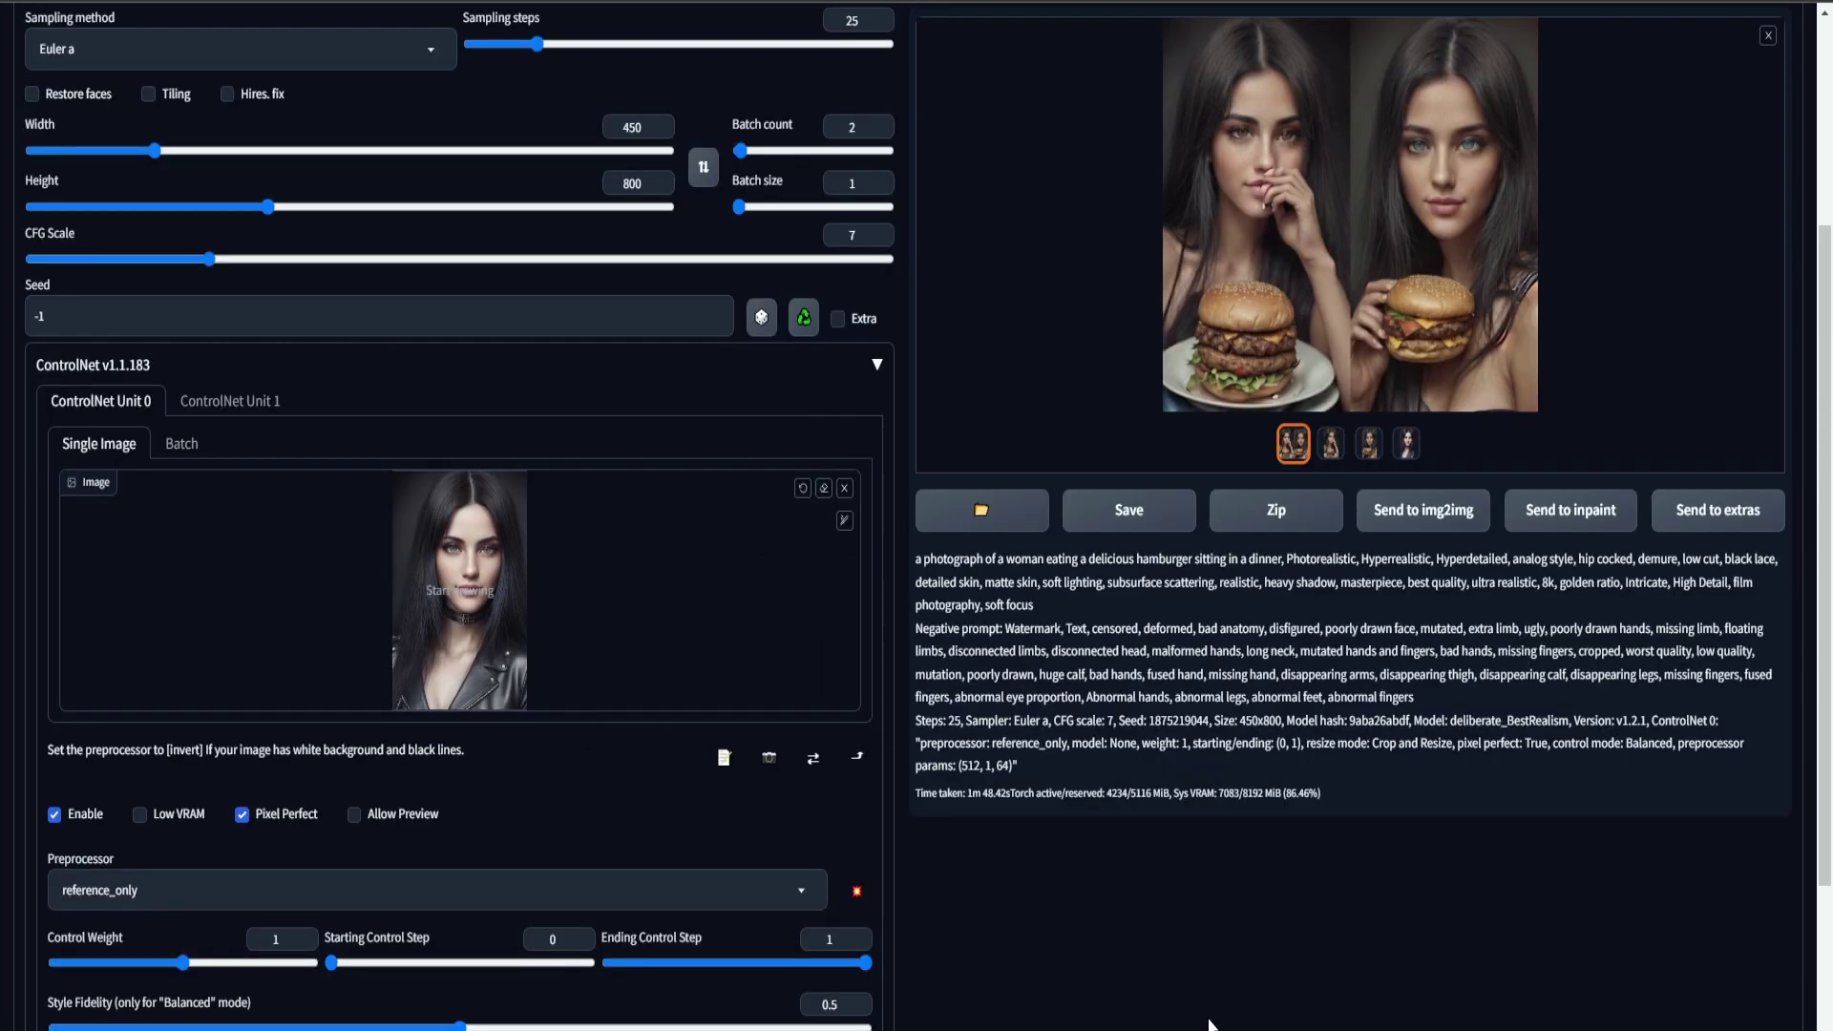
left_click(445, 886)
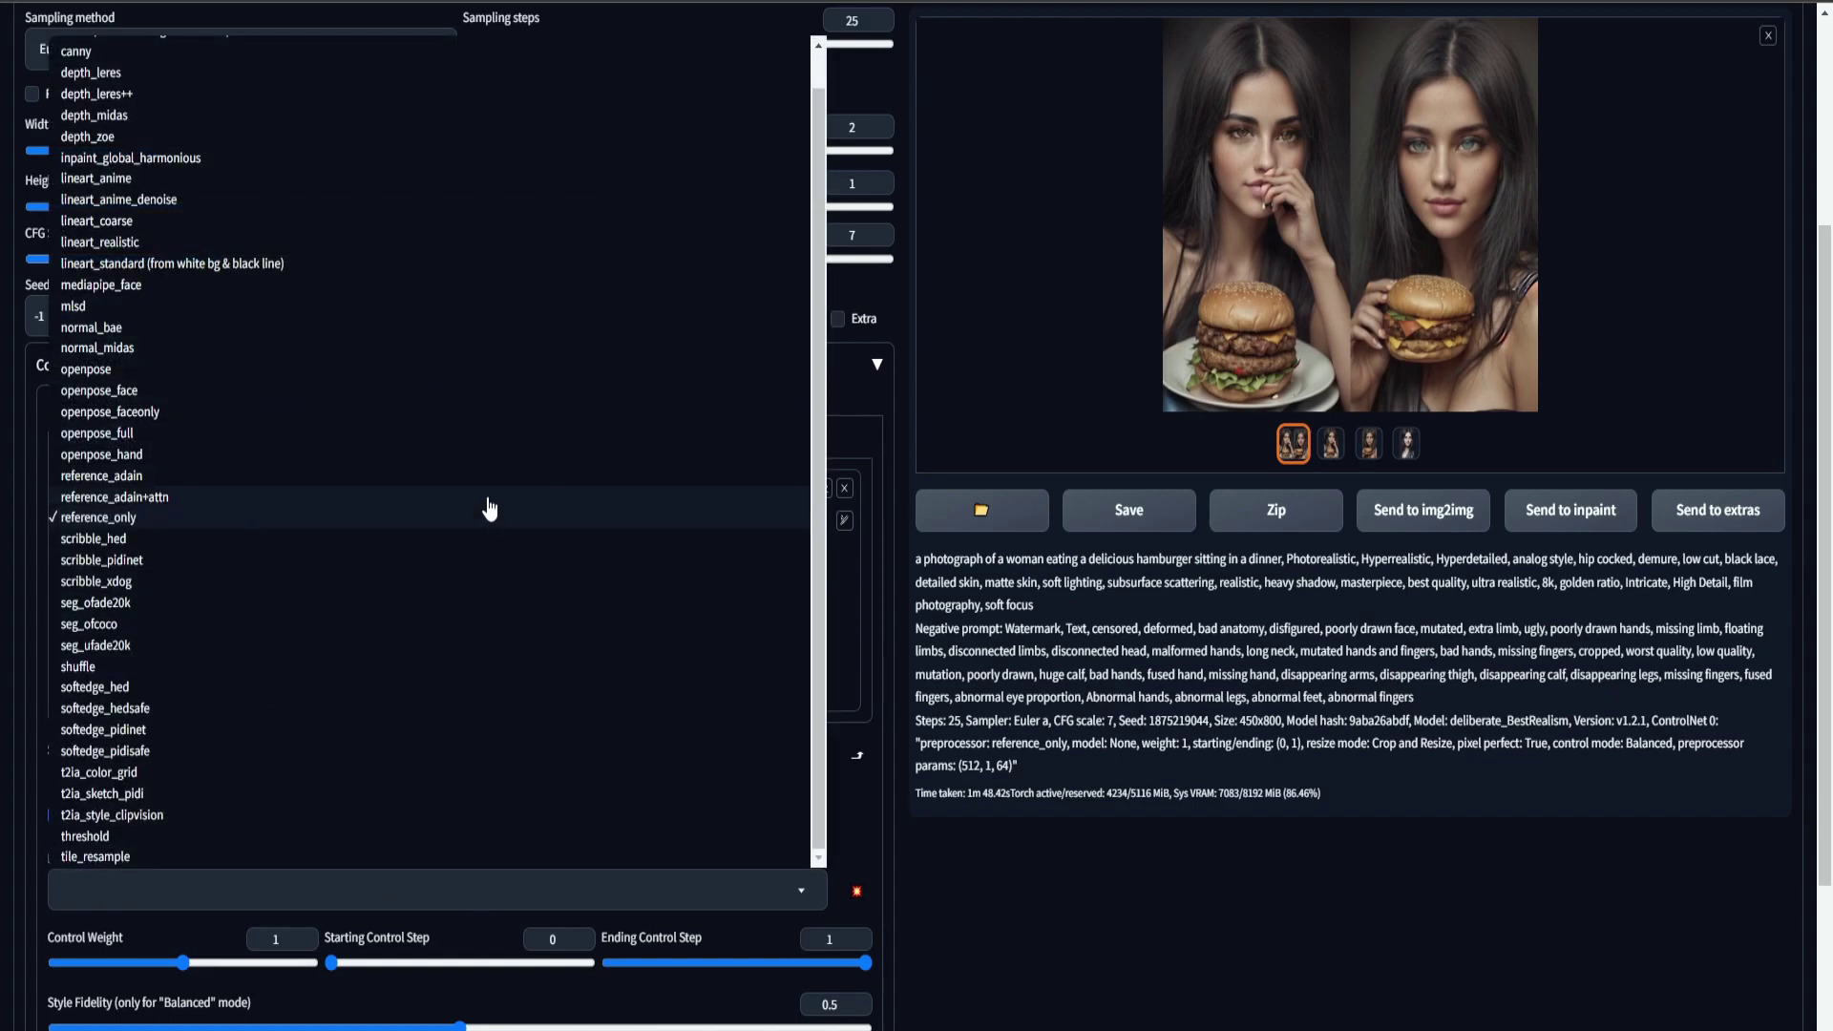
left_click(1105, 894)
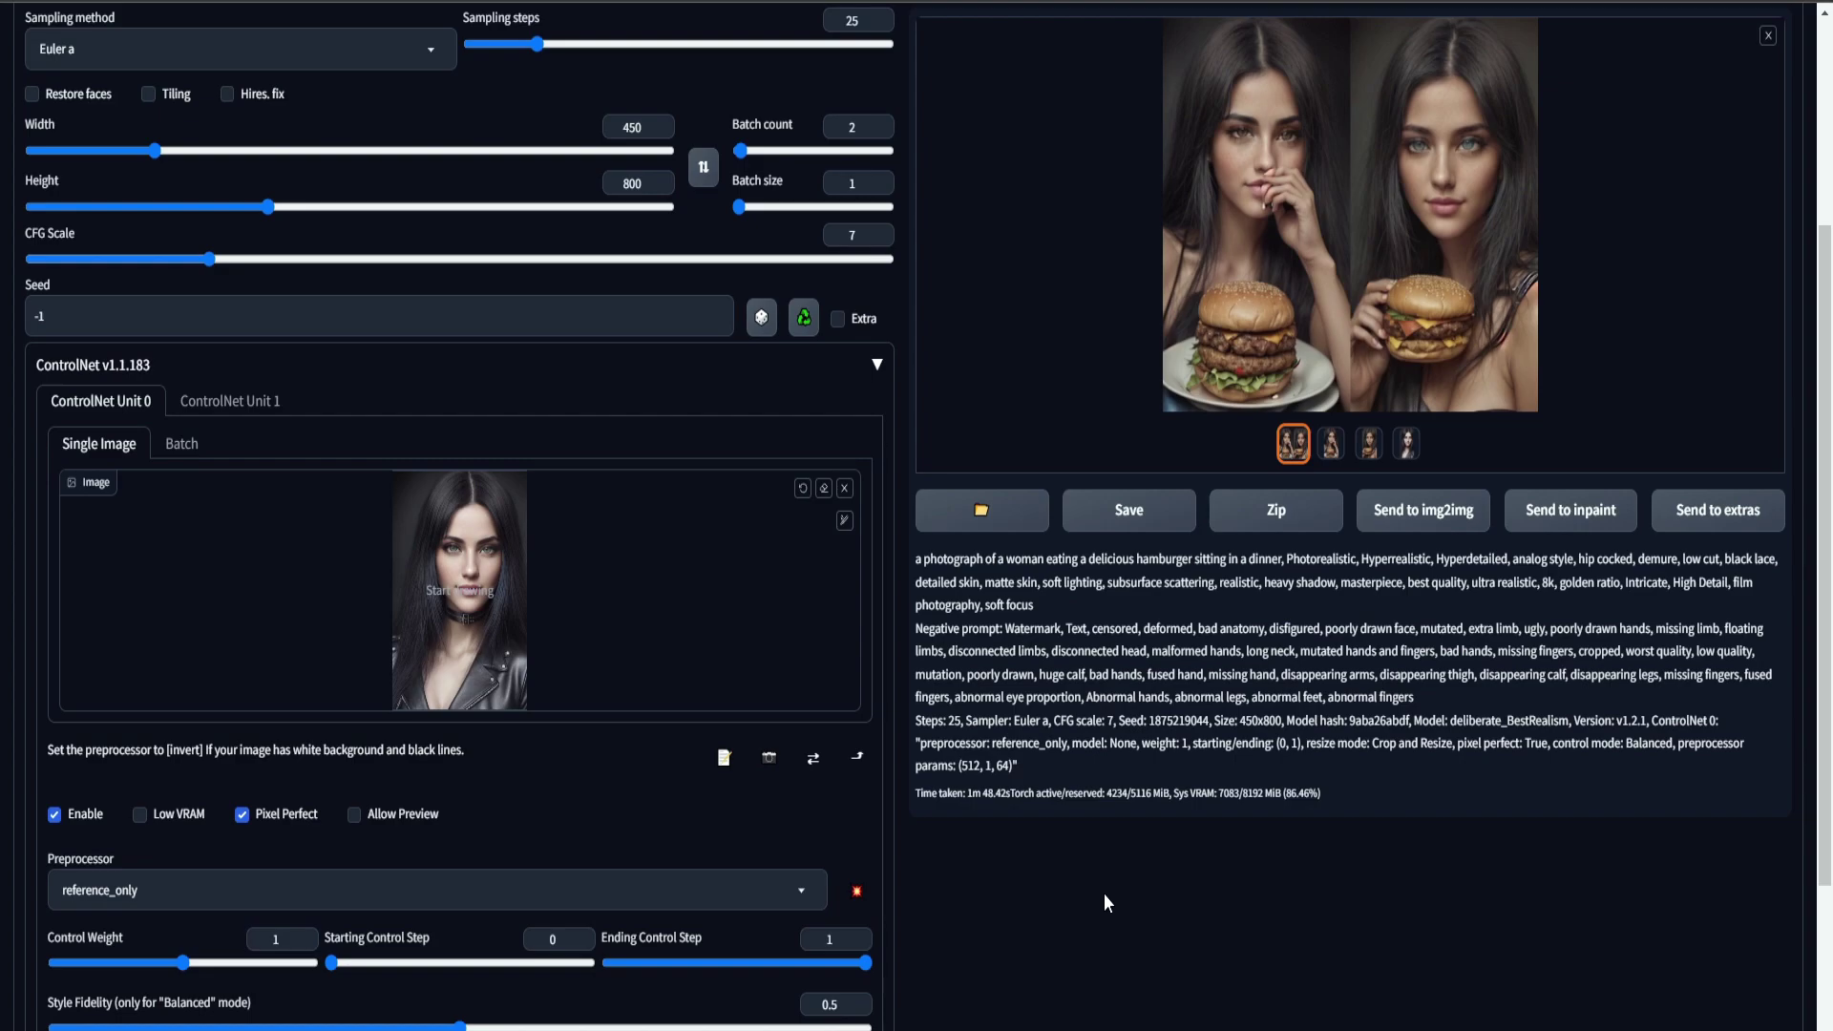
scroll(1104, 893, "up", 4)
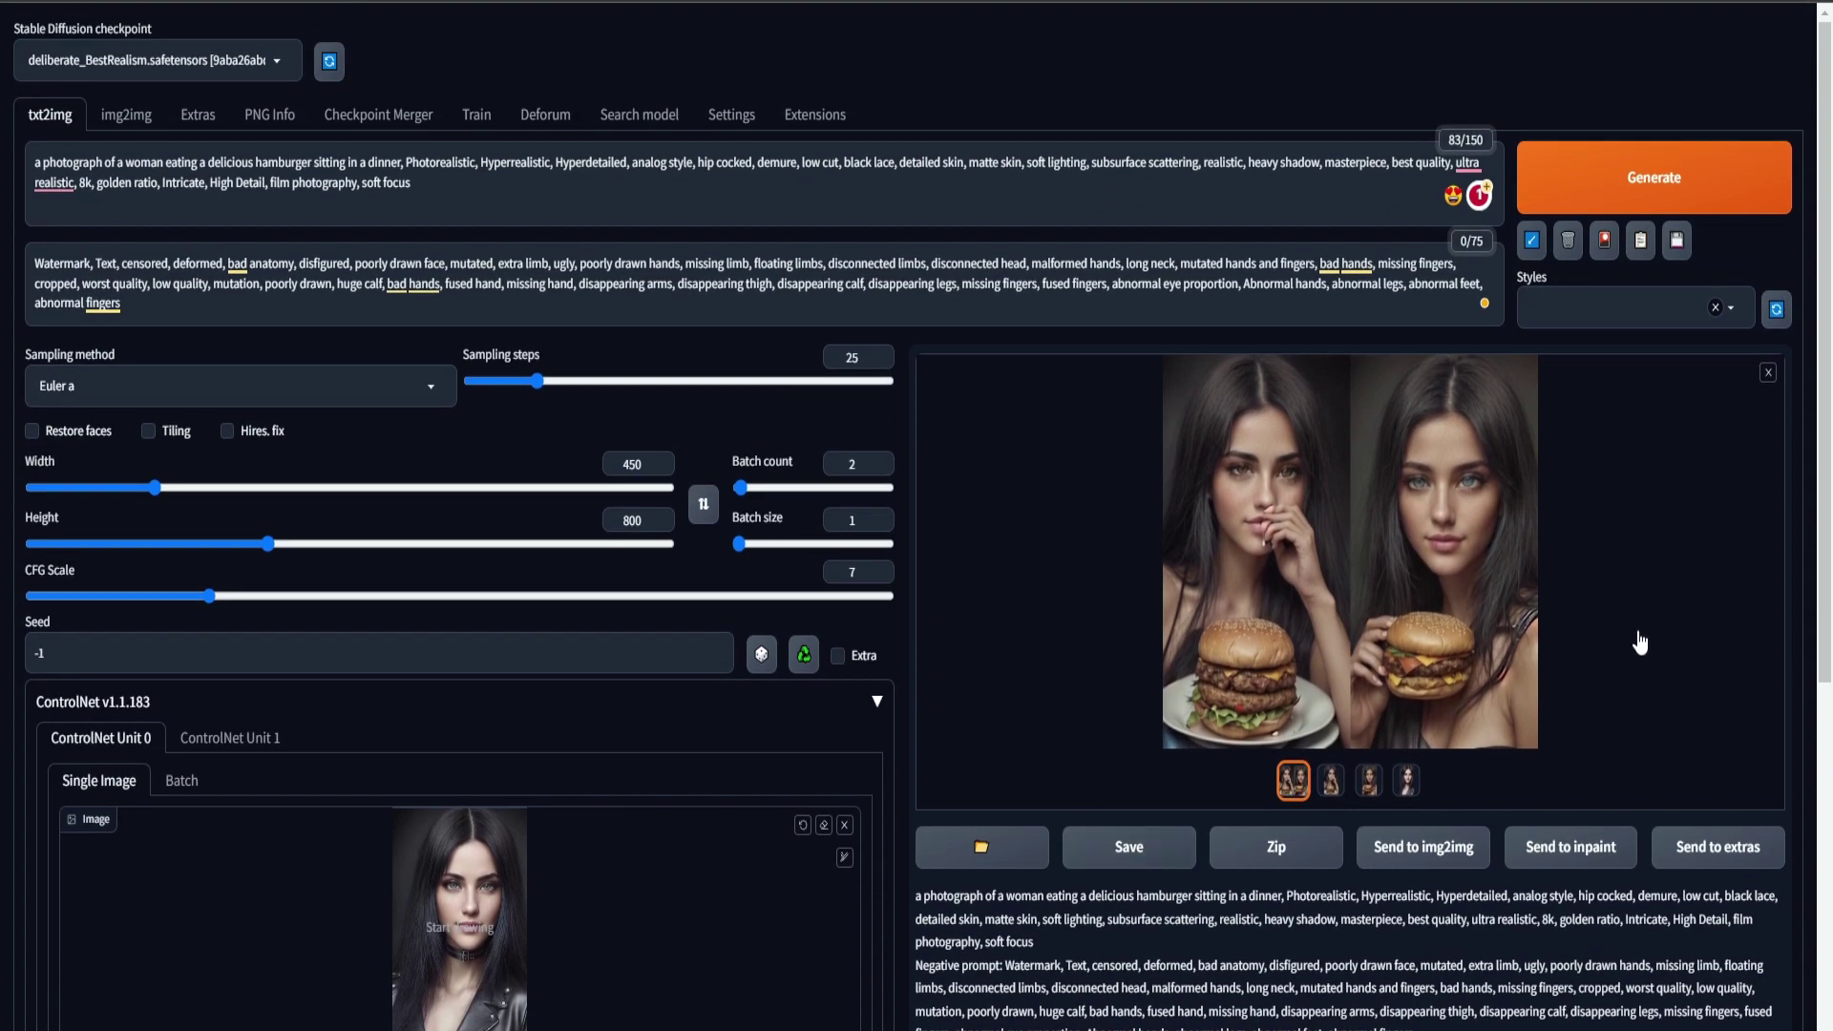